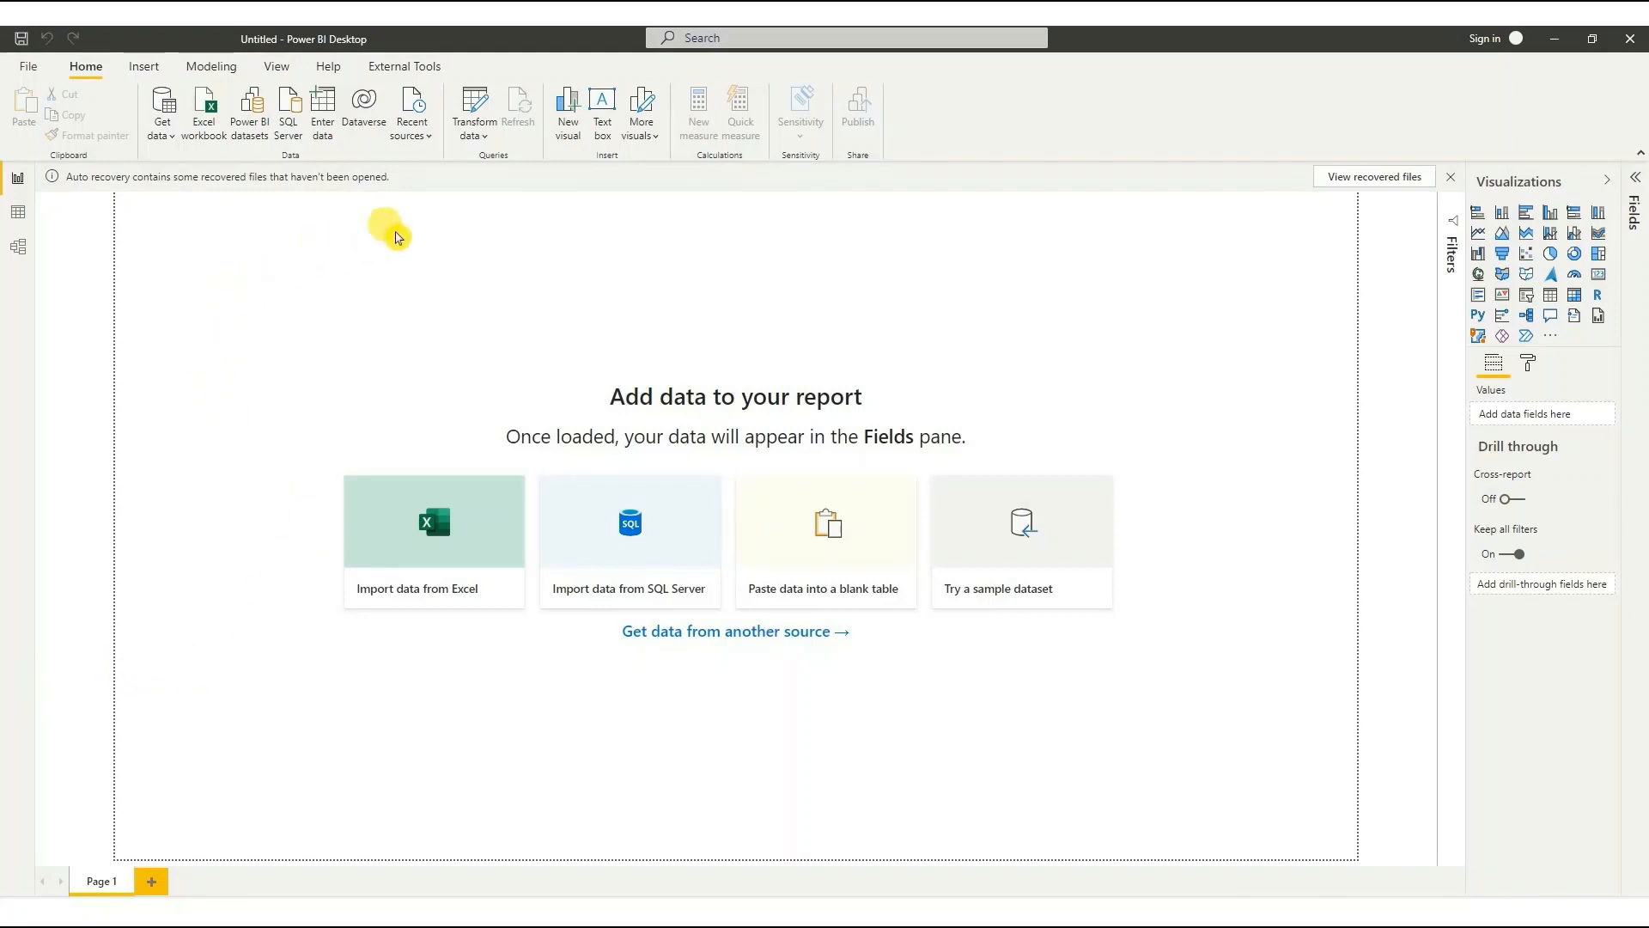
# Step: Open the Power Query Editor and import Sheet1 from the Calculate Data Excel workbook
pyautogui.click(472, 107)
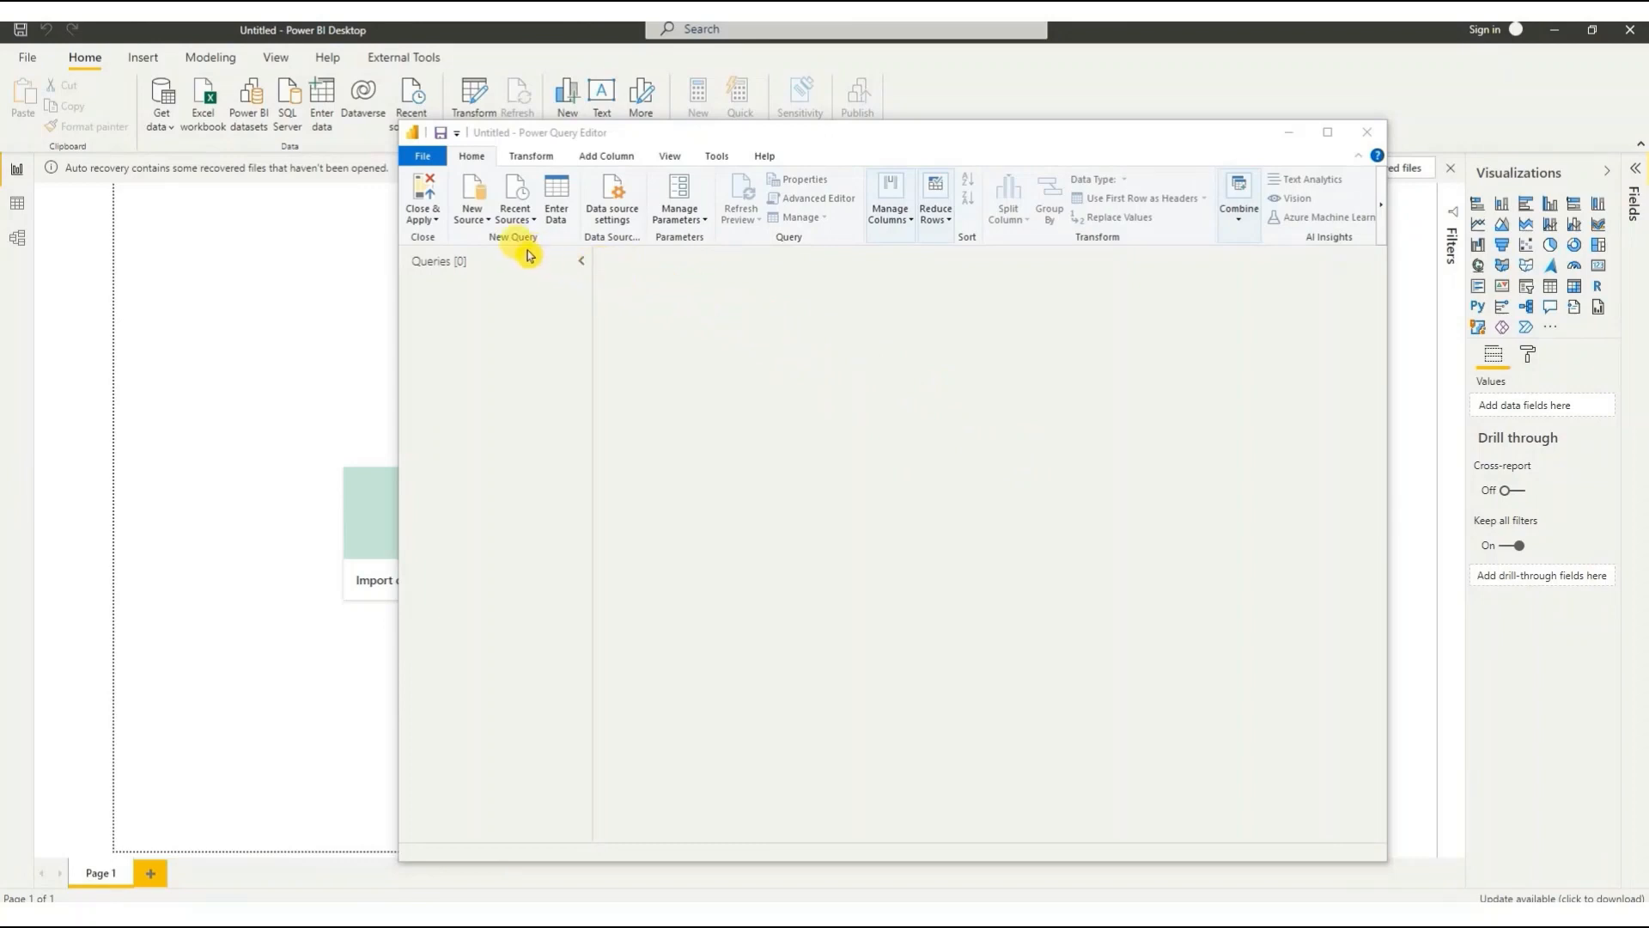
pyautogui.click(1326, 133)
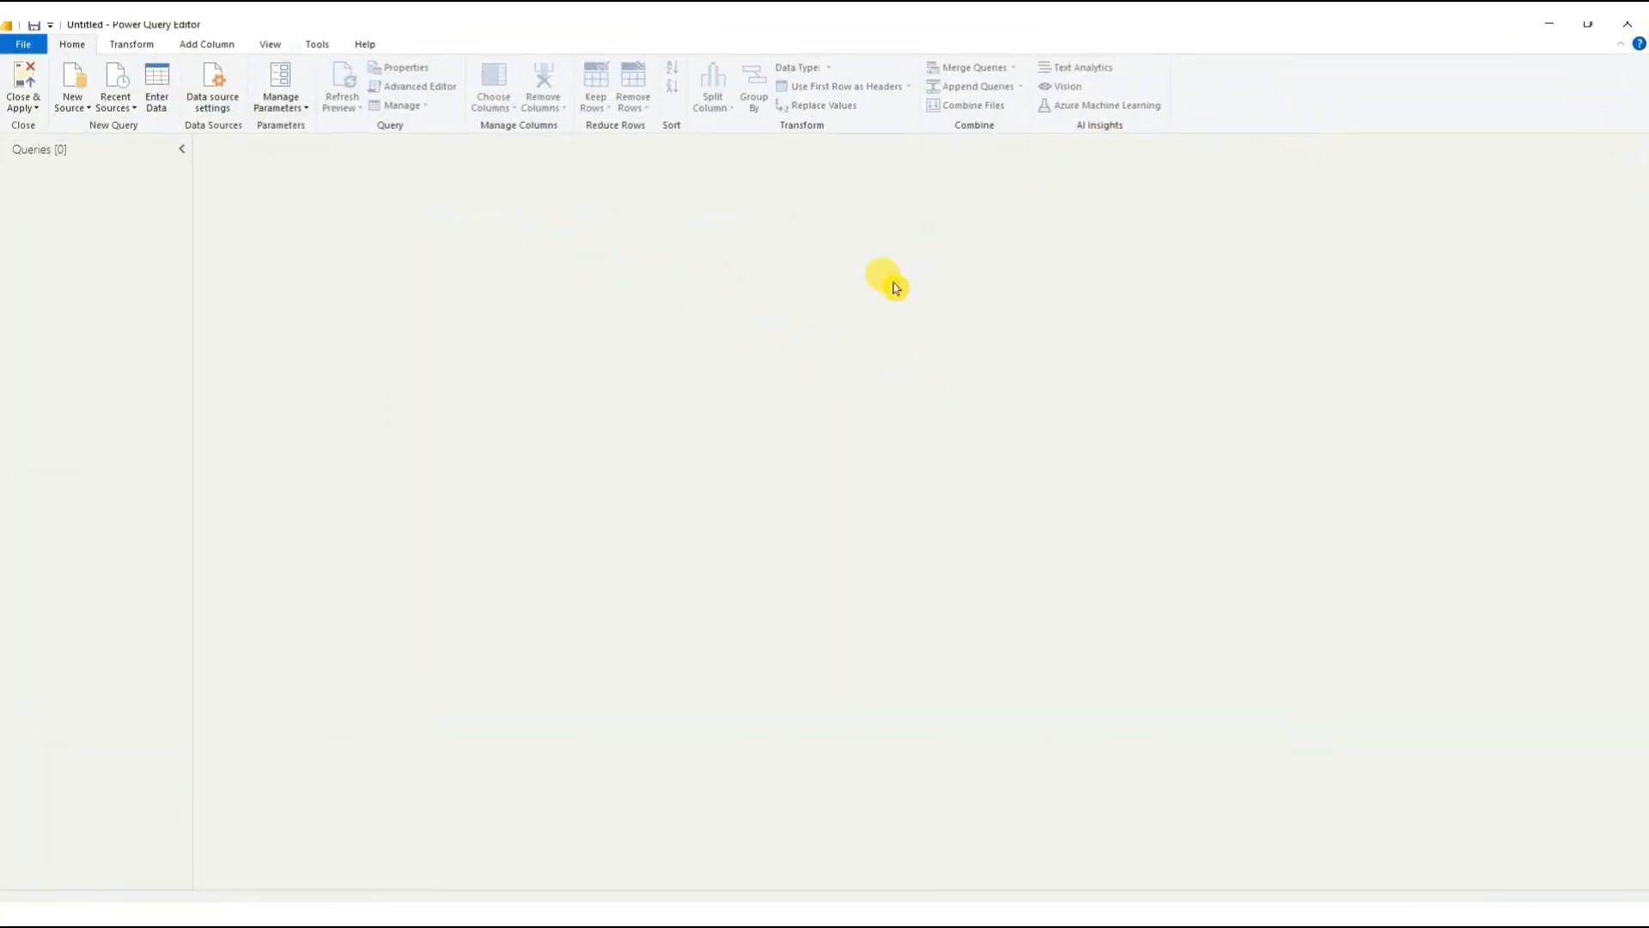
pyautogui.click(71, 87)
pyautogui.click(125, 157)
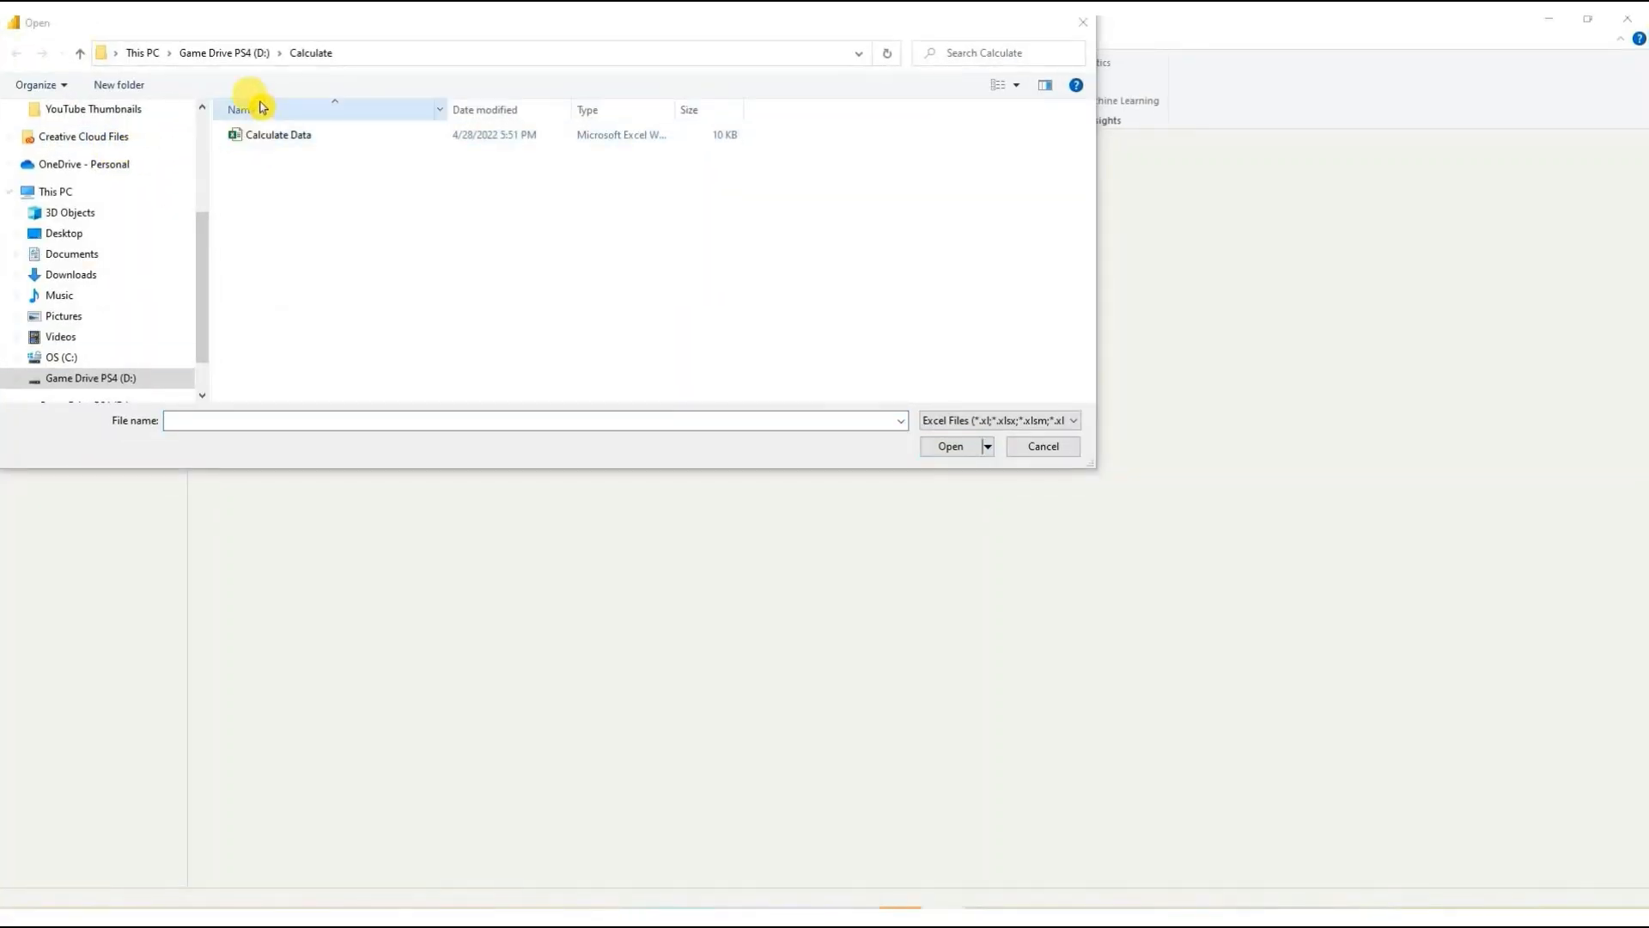
pyautogui.click(270, 139)
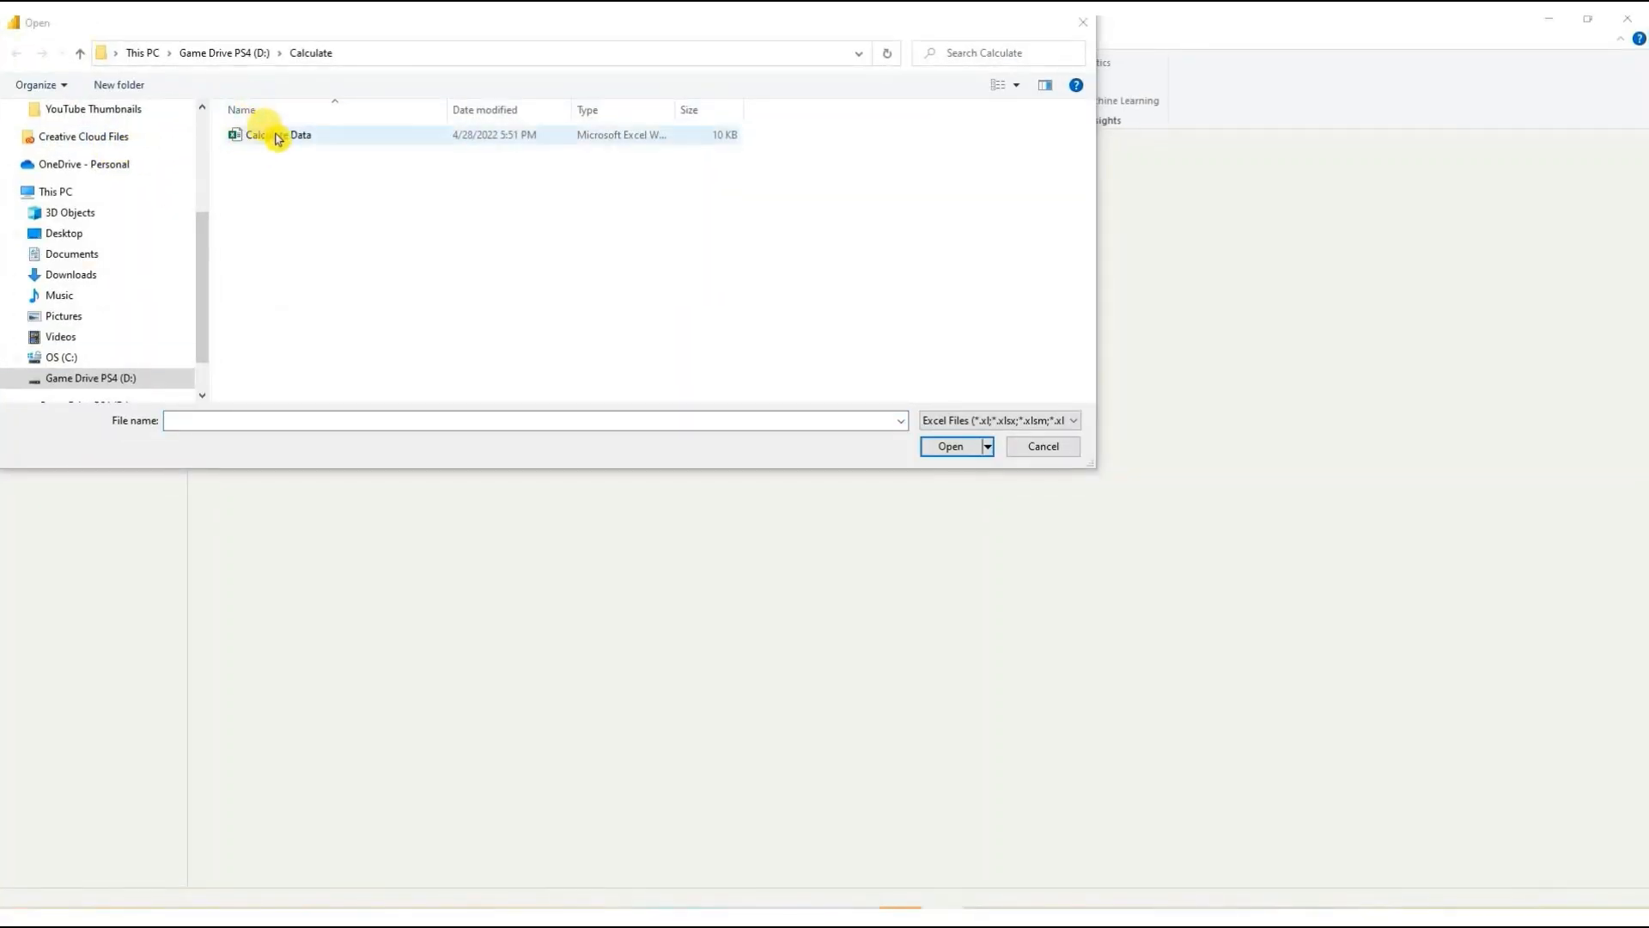
pyautogui.click(951, 446)
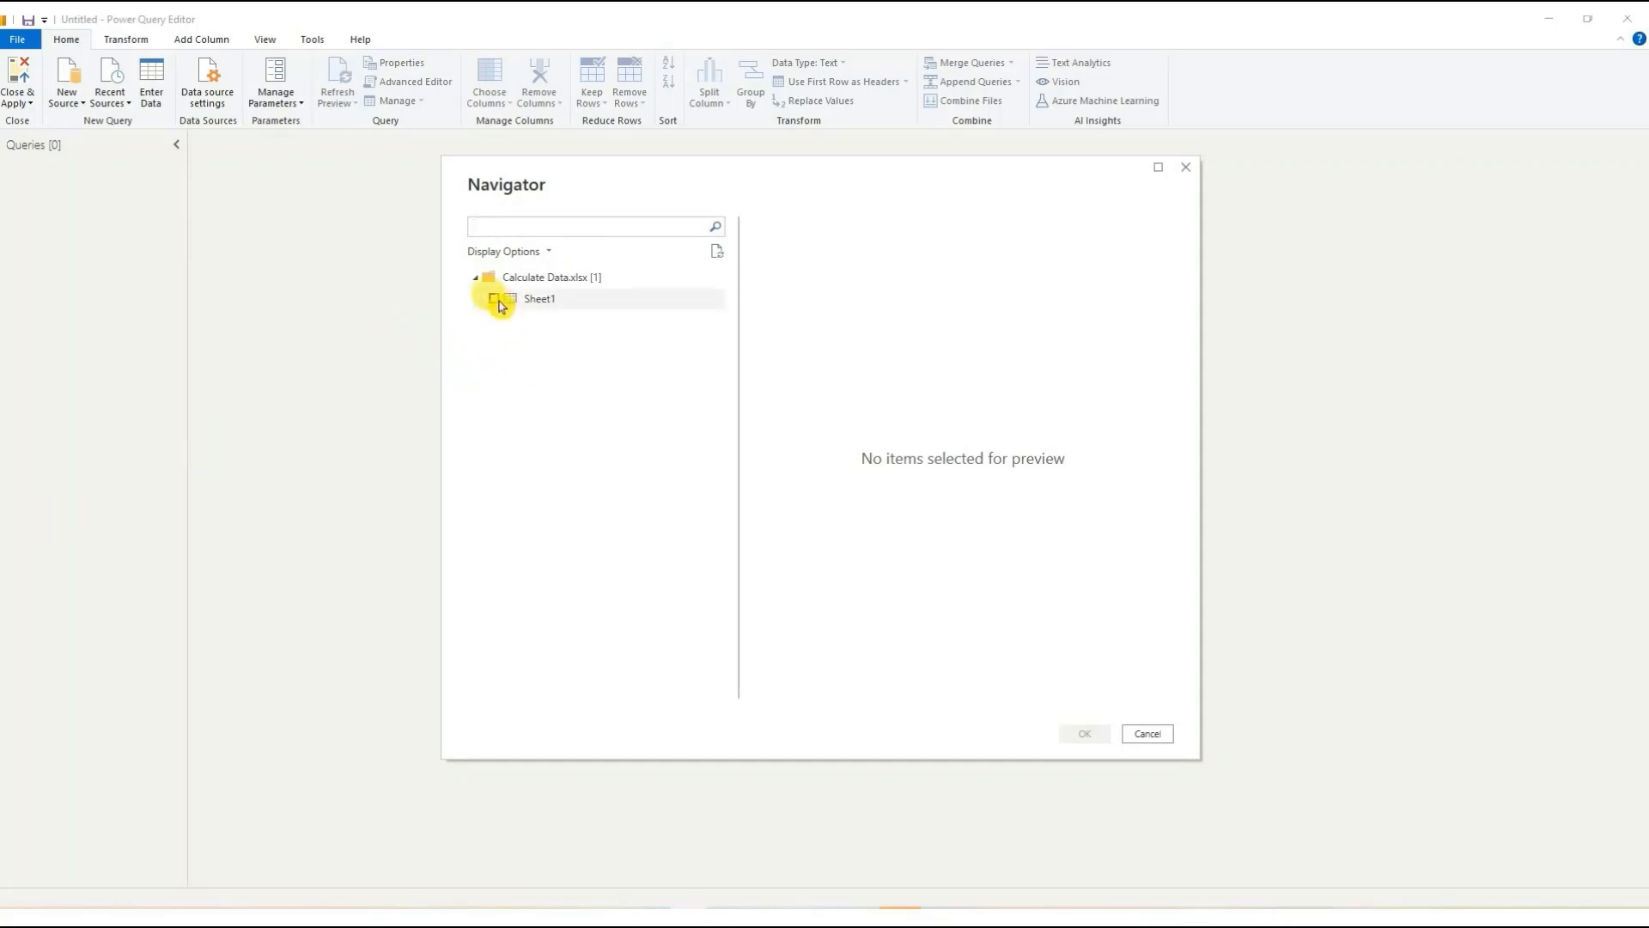
pyautogui.click(493, 301)
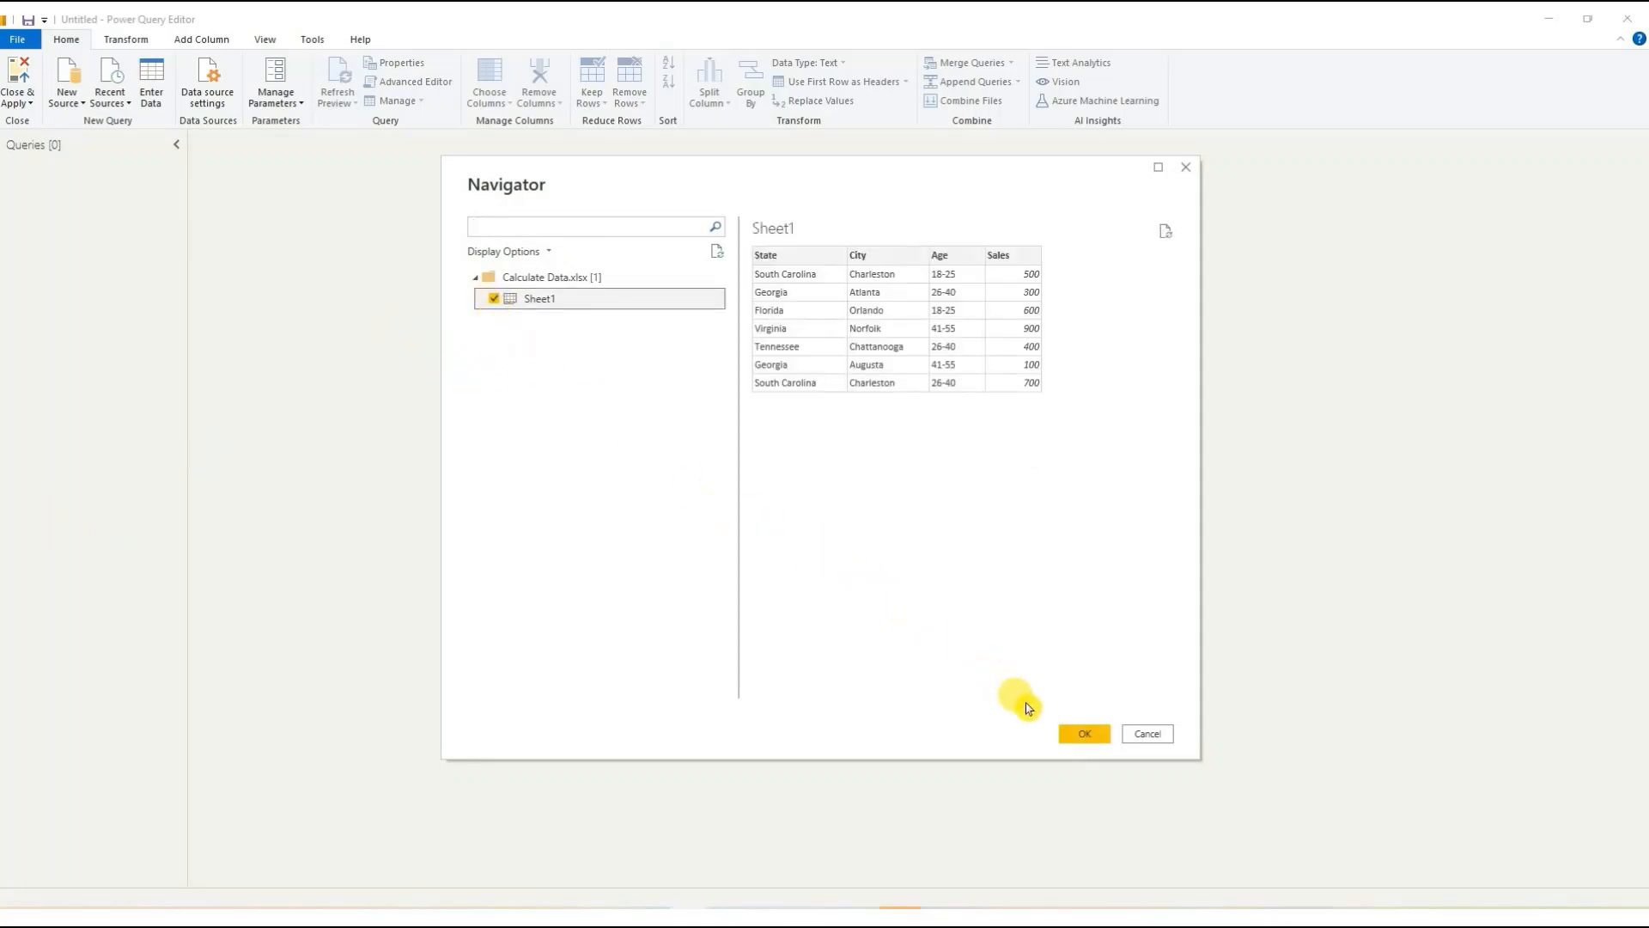
pyautogui.click(1080, 735)
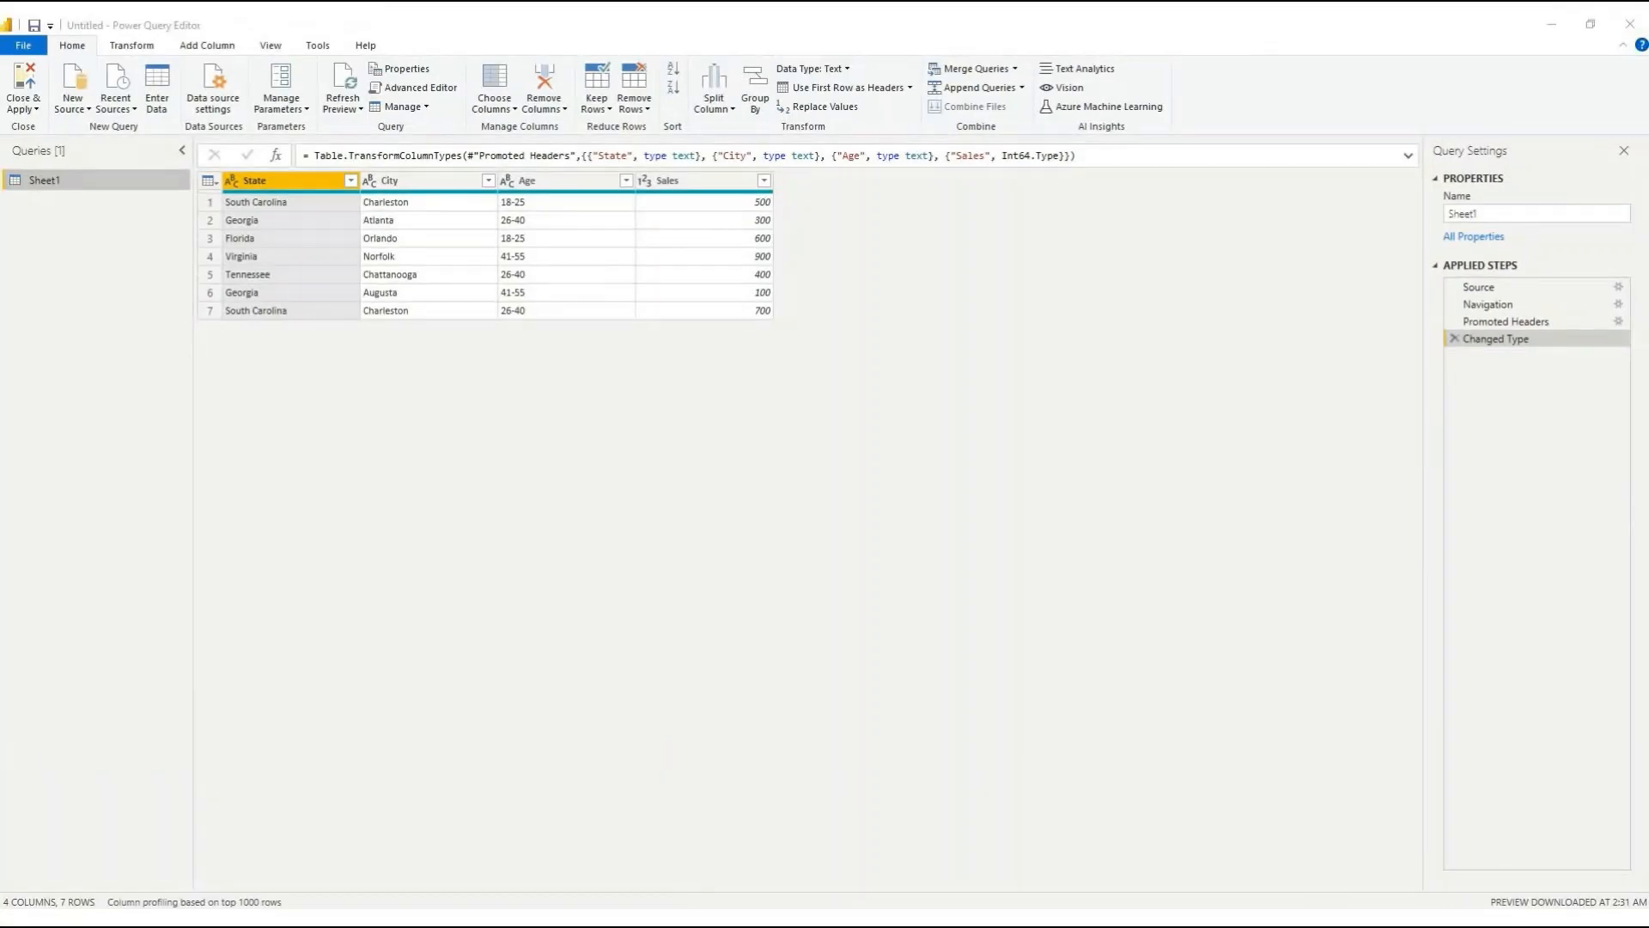
# Step: Rename the Sheet1 query as Location and apply the query changes to the report
pyautogui.rightClick(54, 183)
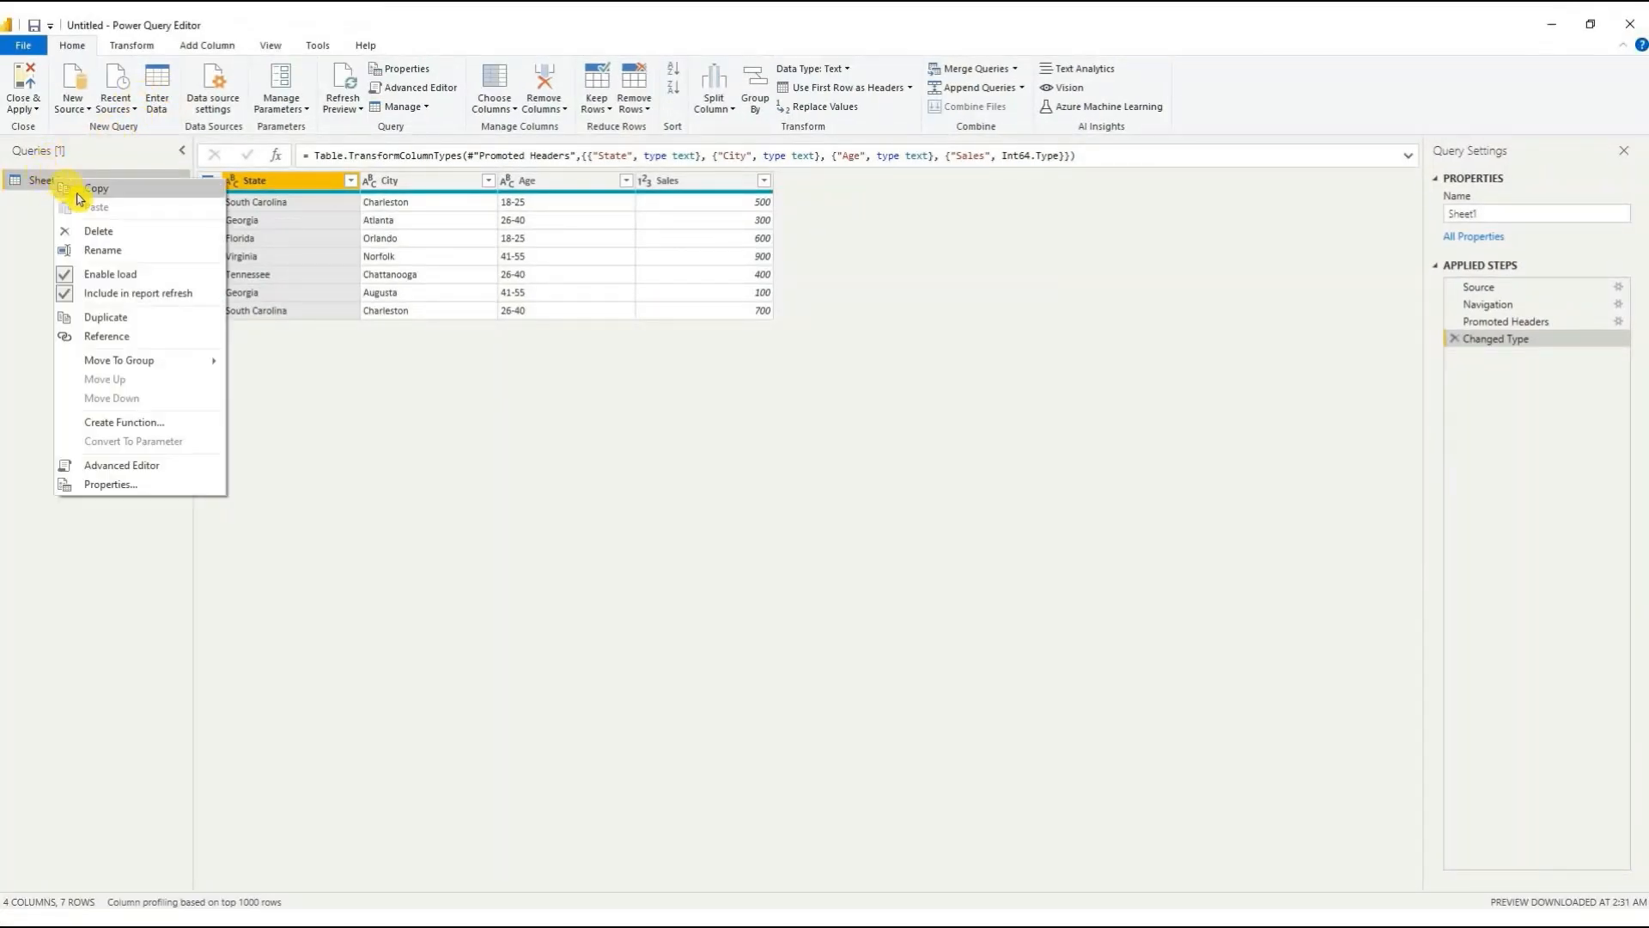
pyautogui.click(110, 250)
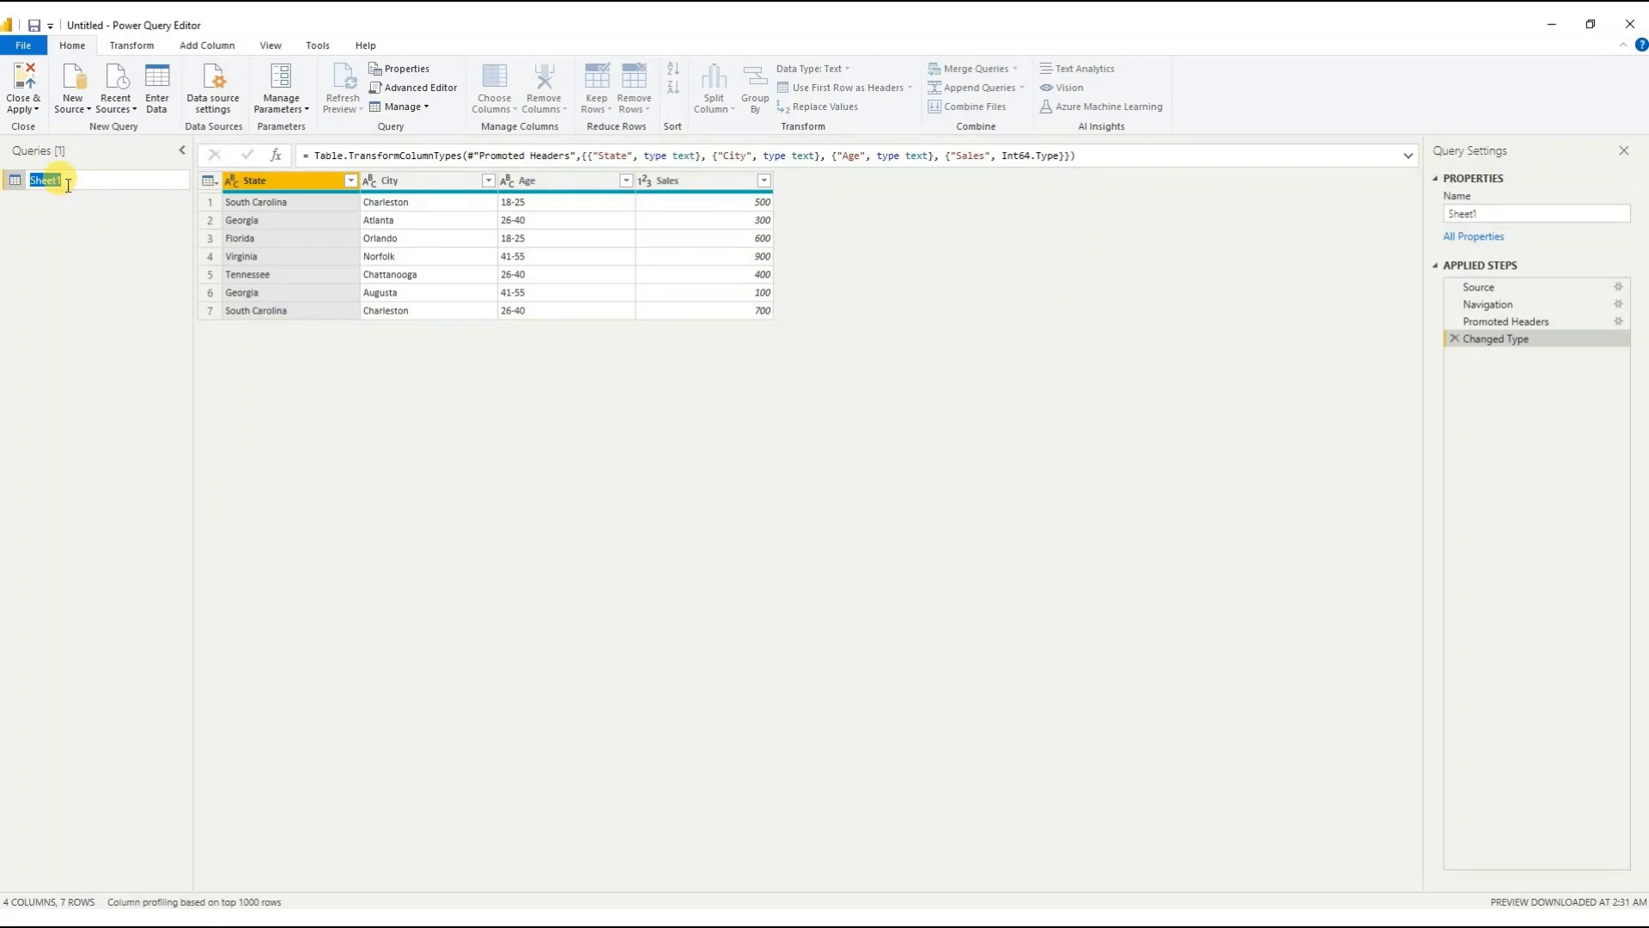
pyautogui.write('Location')
pyautogui.press('Return')
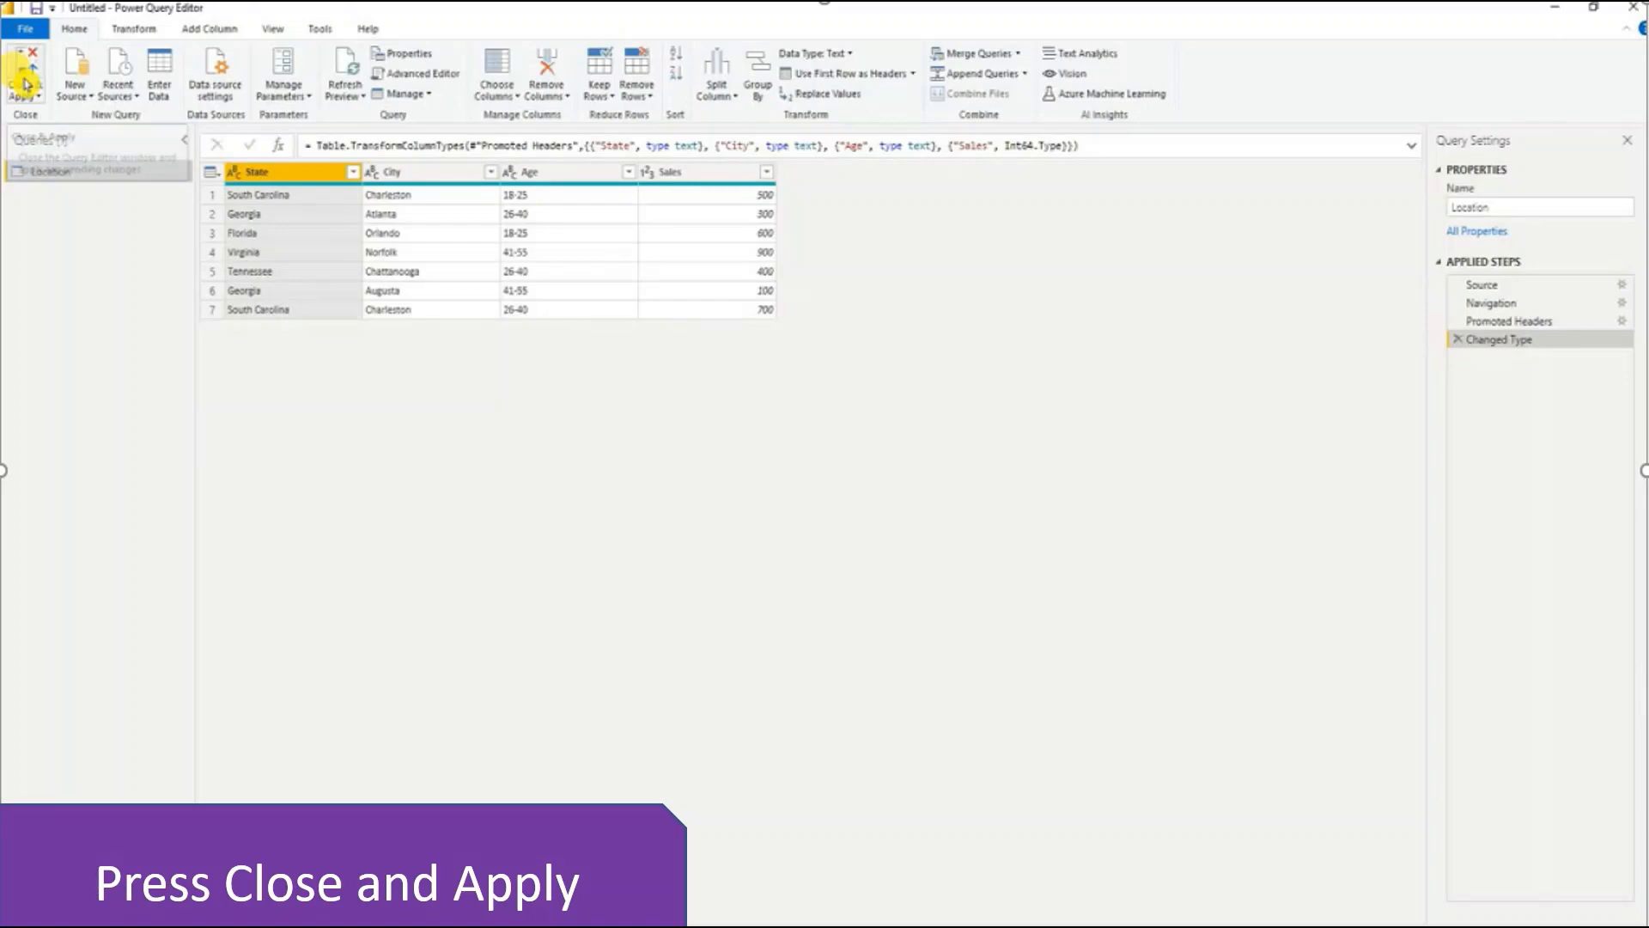
pyautogui.click(26, 81)
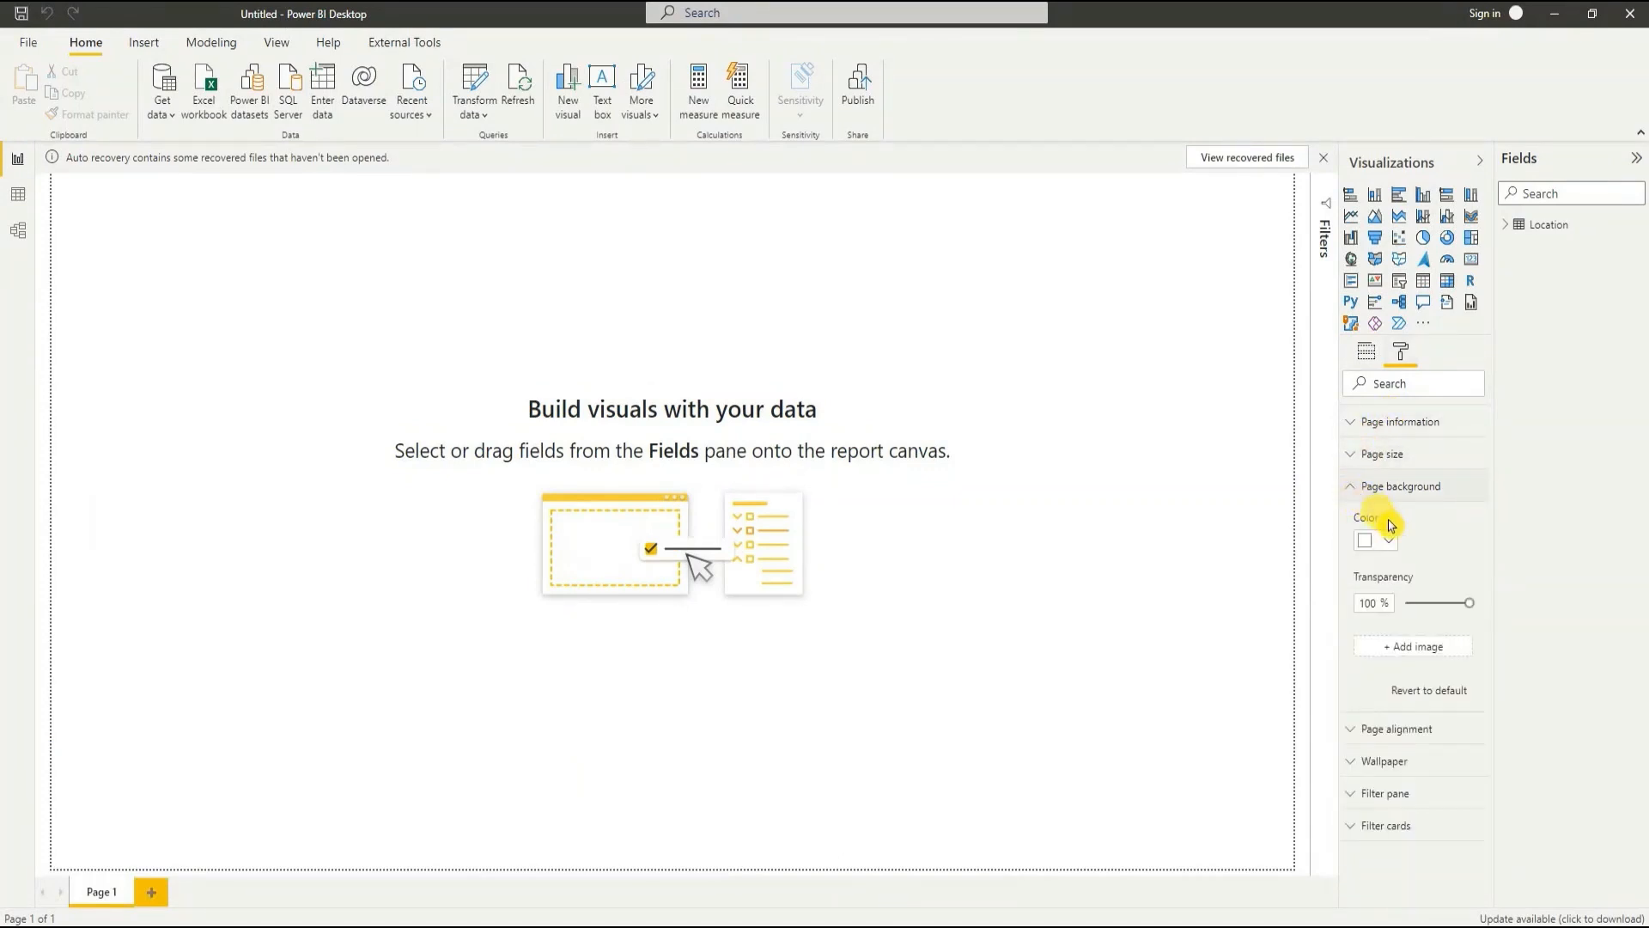
# Step: Set the report page background to a dark purple theme color with 0% transparency
pyautogui.click(1391, 545)
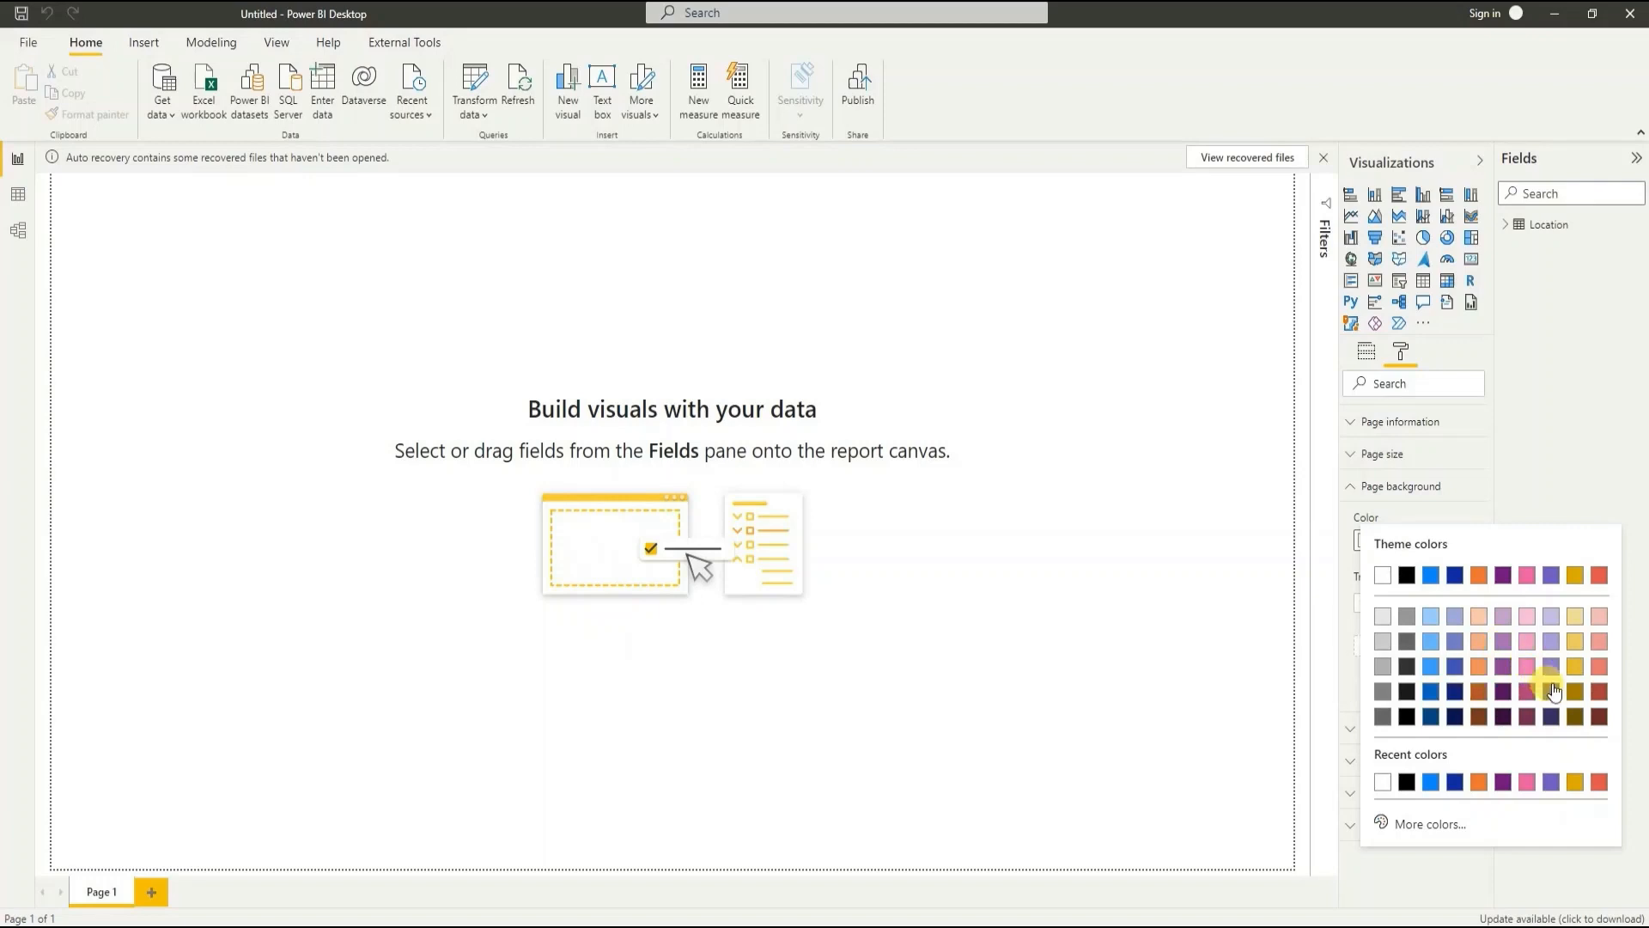
pyautogui.click(1550, 691)
pyautogui.moveTo(1466, 593); pyautogui.dragTo(1383, 597)
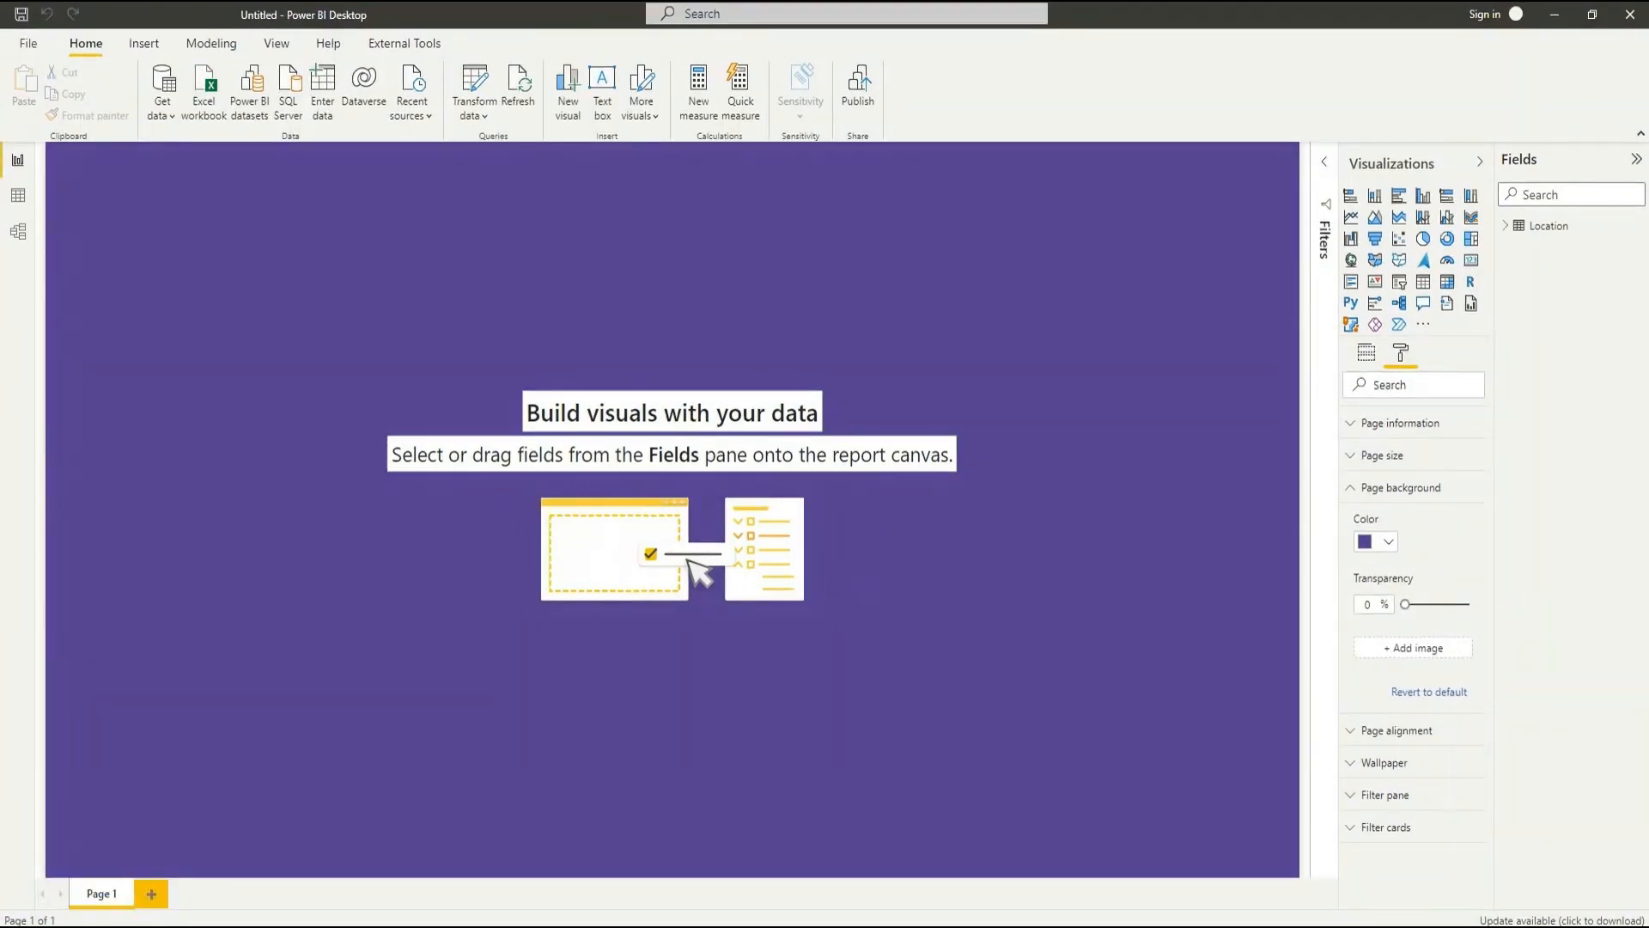
# Step: Create and load a manually entered table named DAX Measures with one empty column, also named DAX Measures
pyautogui.click(323, 94)
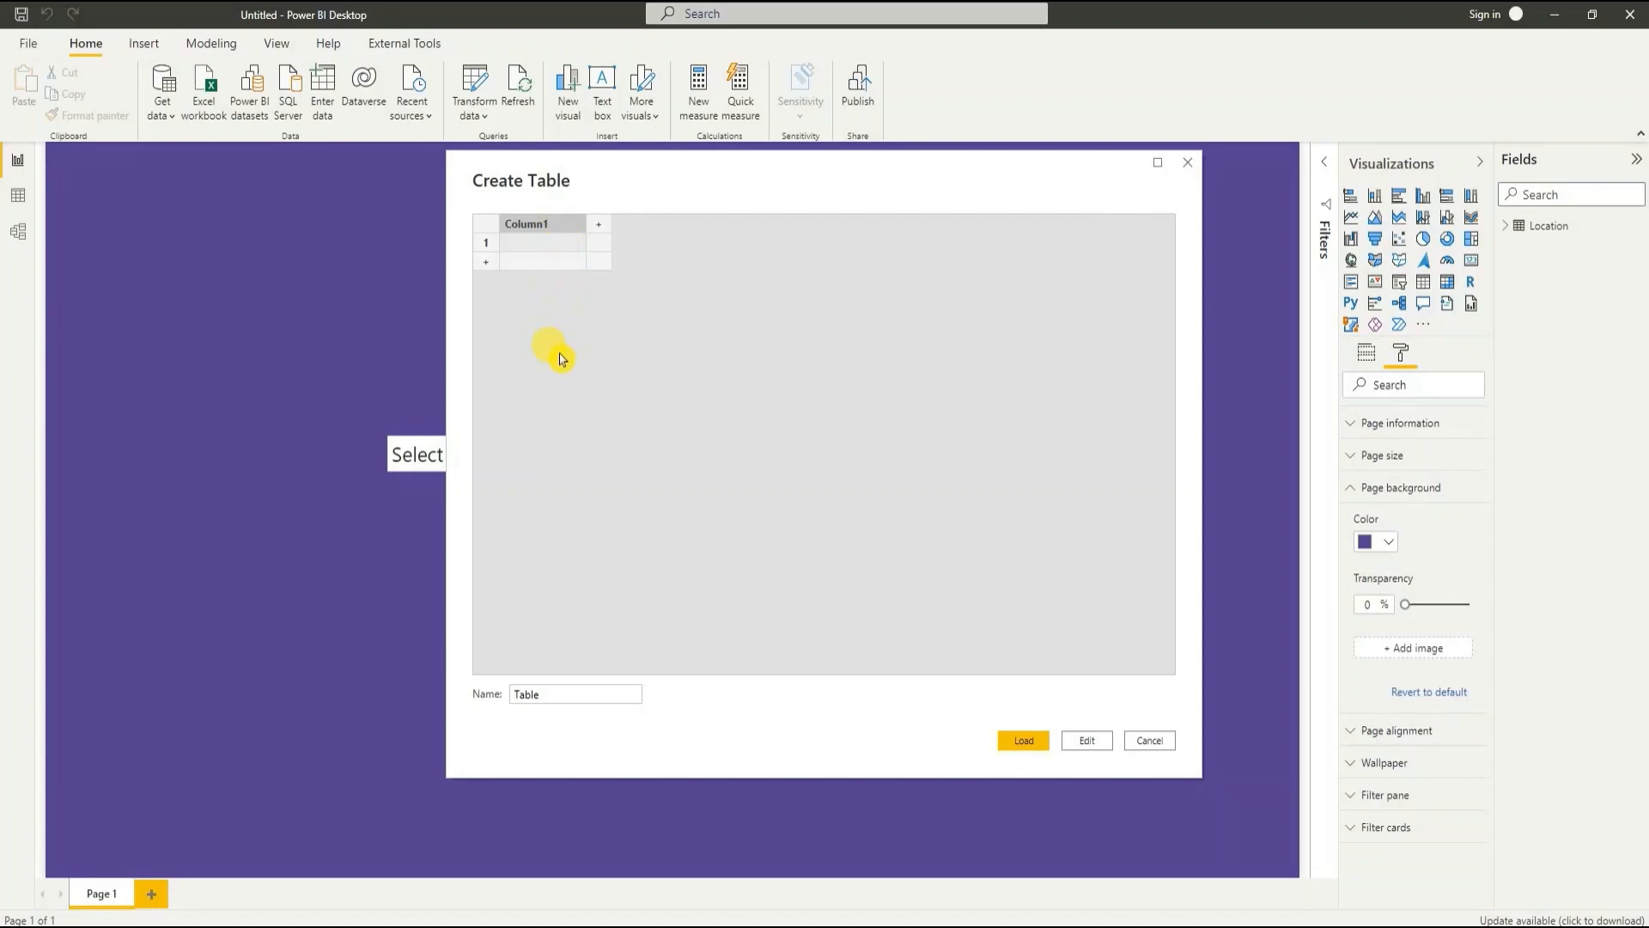
pyautogui.doubleClick(547, 226)
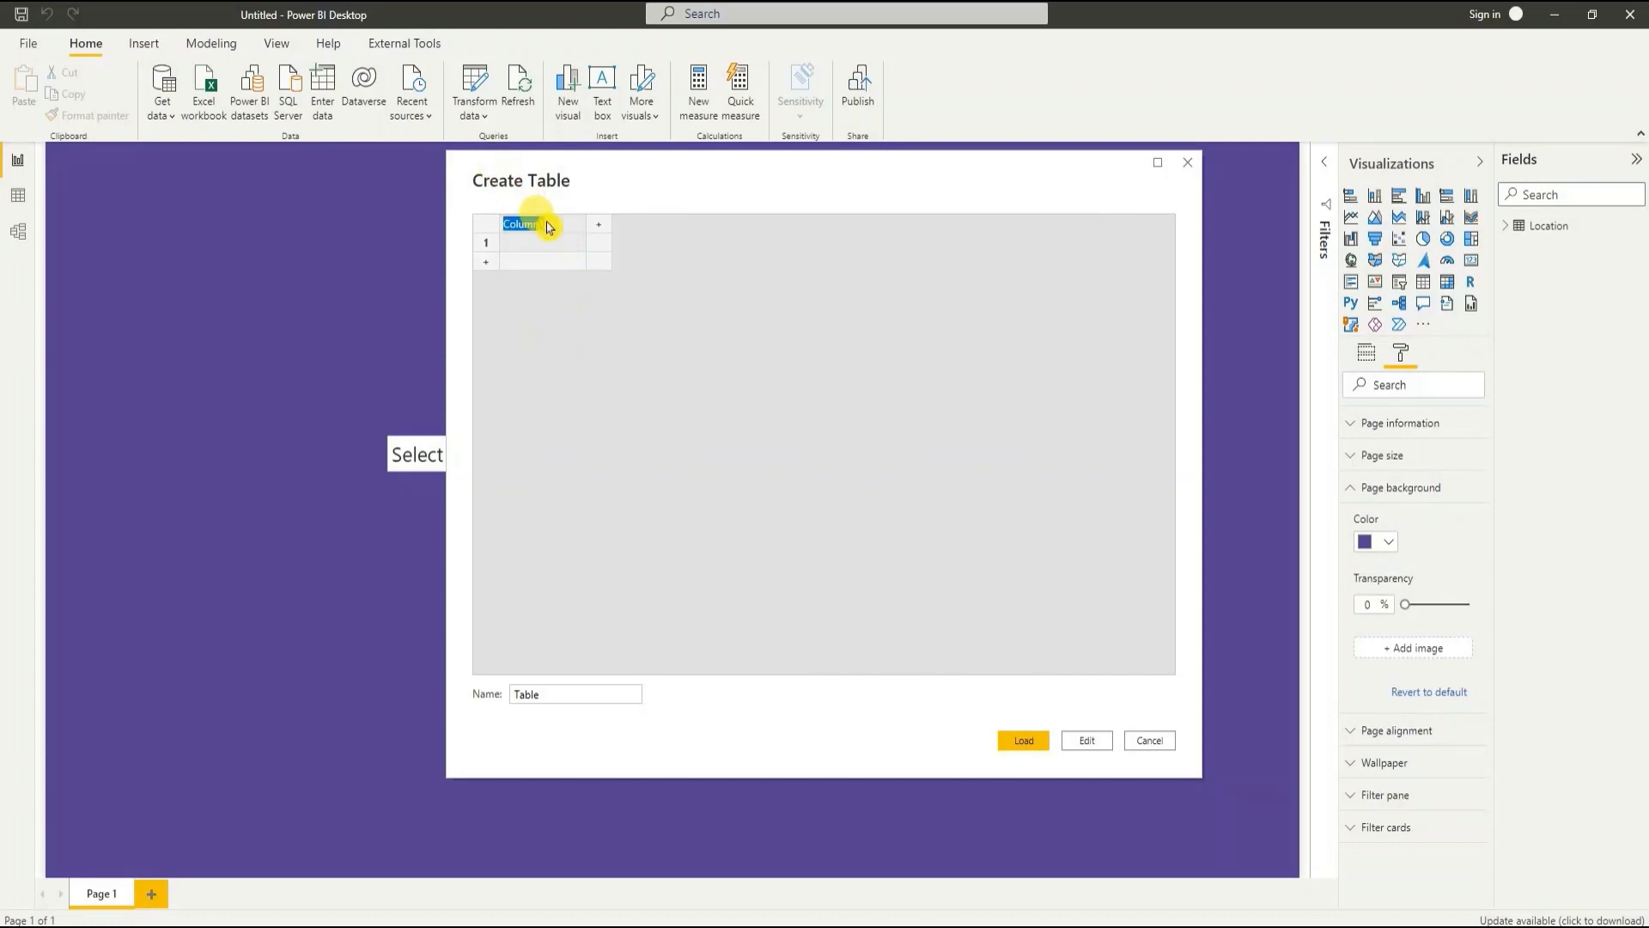
pyautogui.write('DAX Measures')
pyautogui.moveTo(570, 225); pyautogui.dragTo(503, 230)
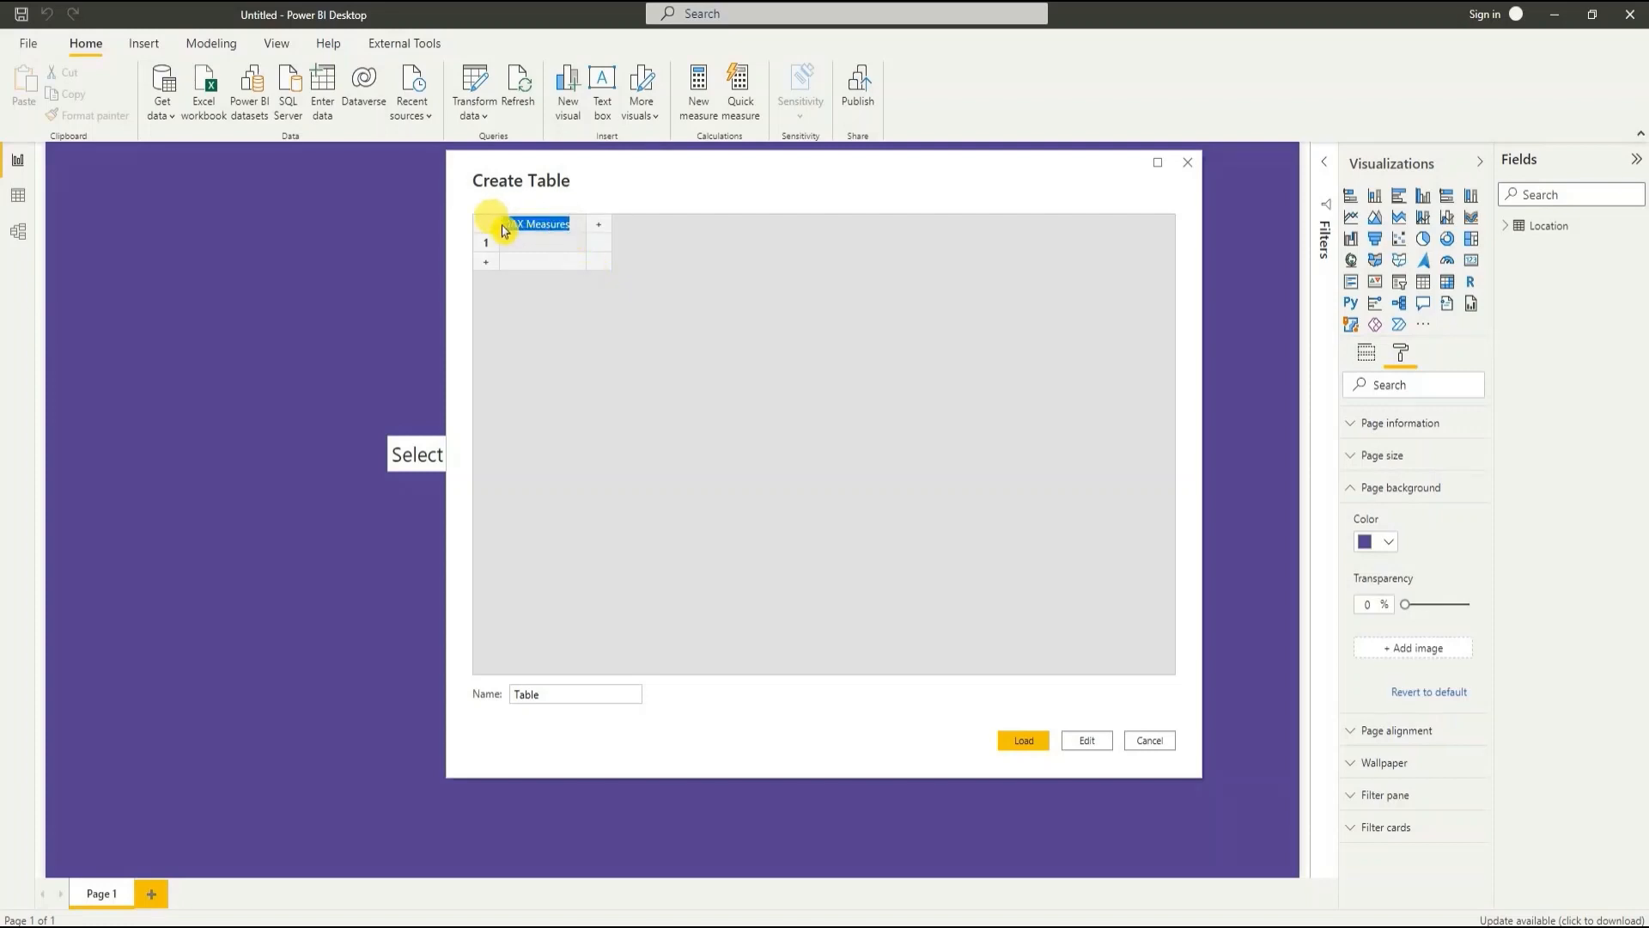
pyautogui.moveTo(543, 695); pyautogui.dragTo(508, 699)
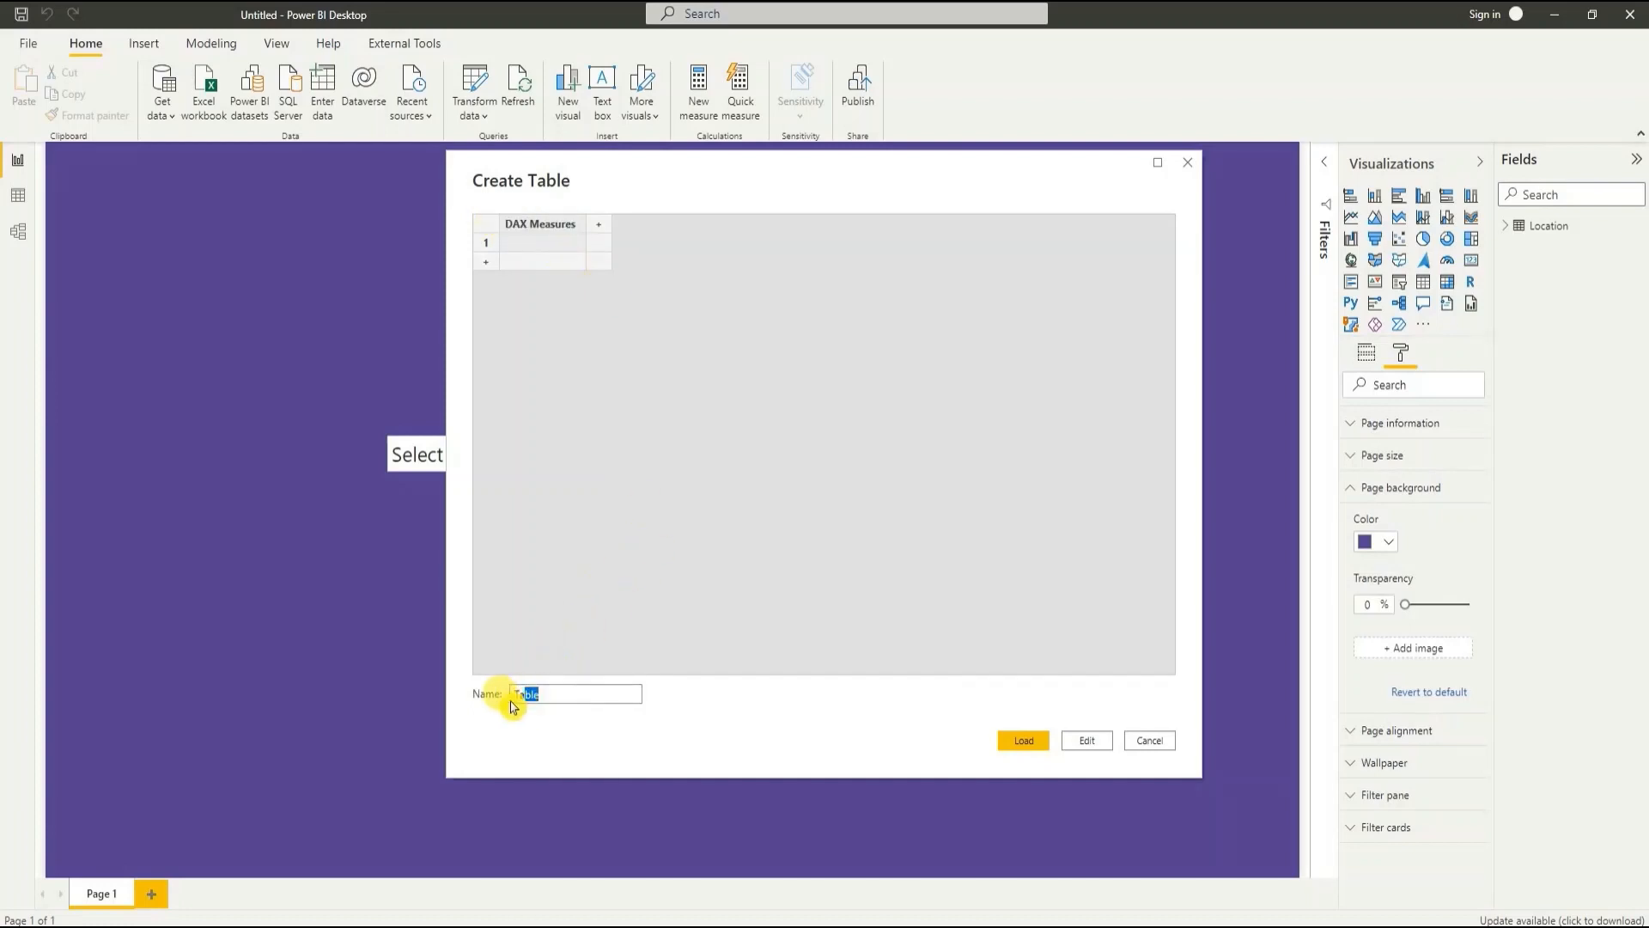
pyautogui.write('DAX Measures')
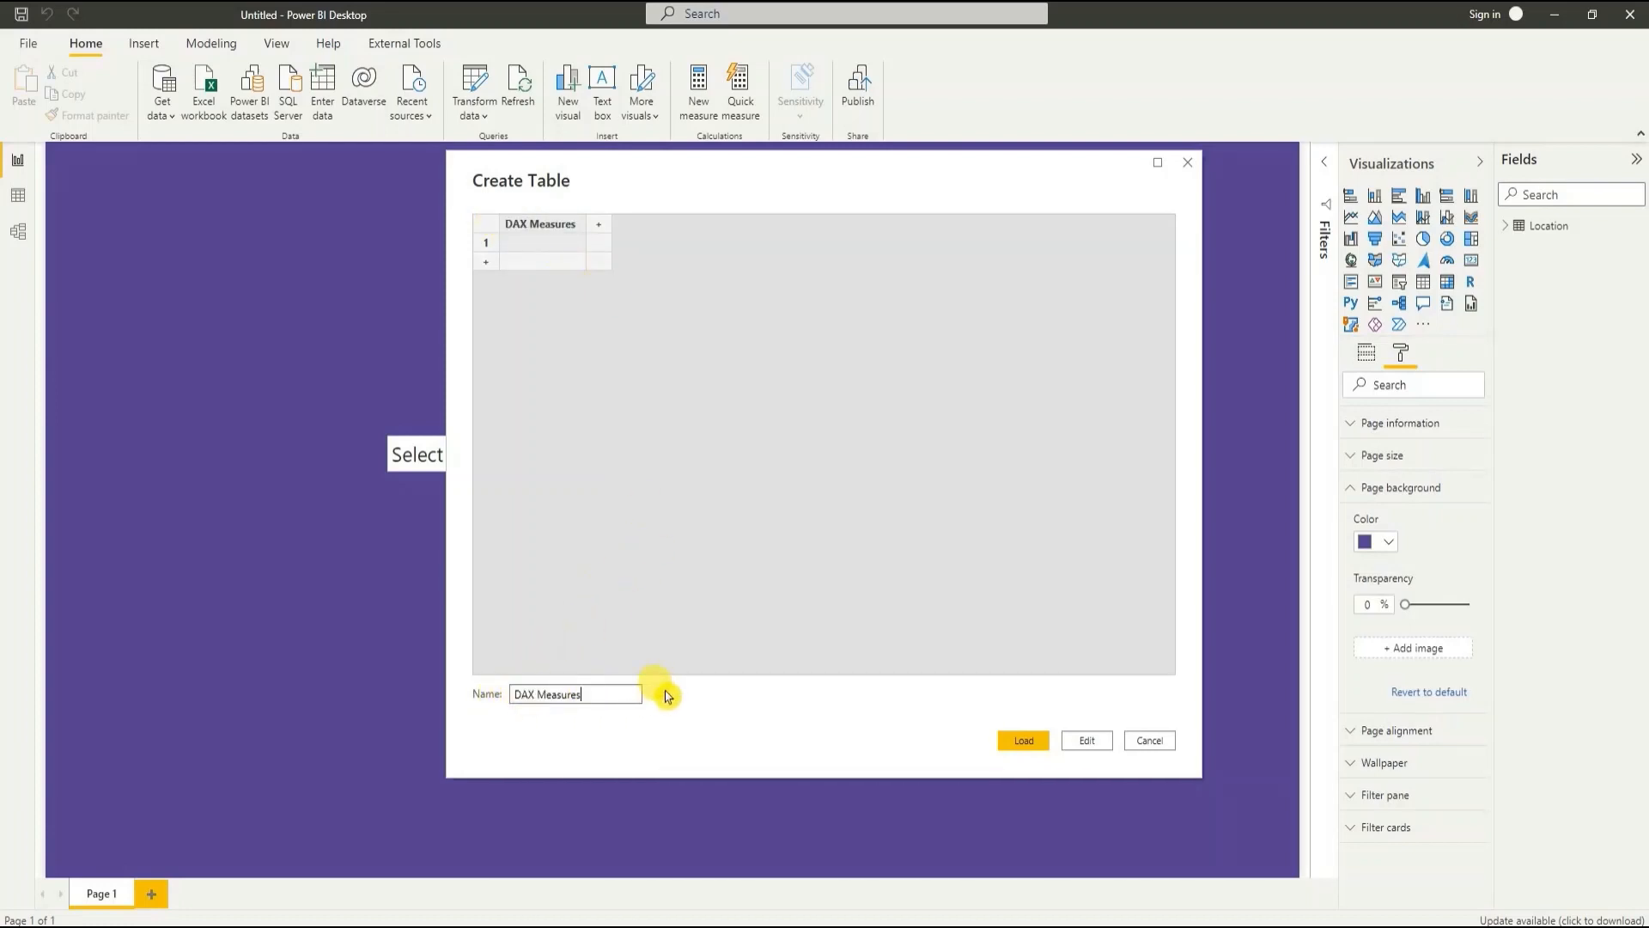
pyautogui.click(1024, 739)
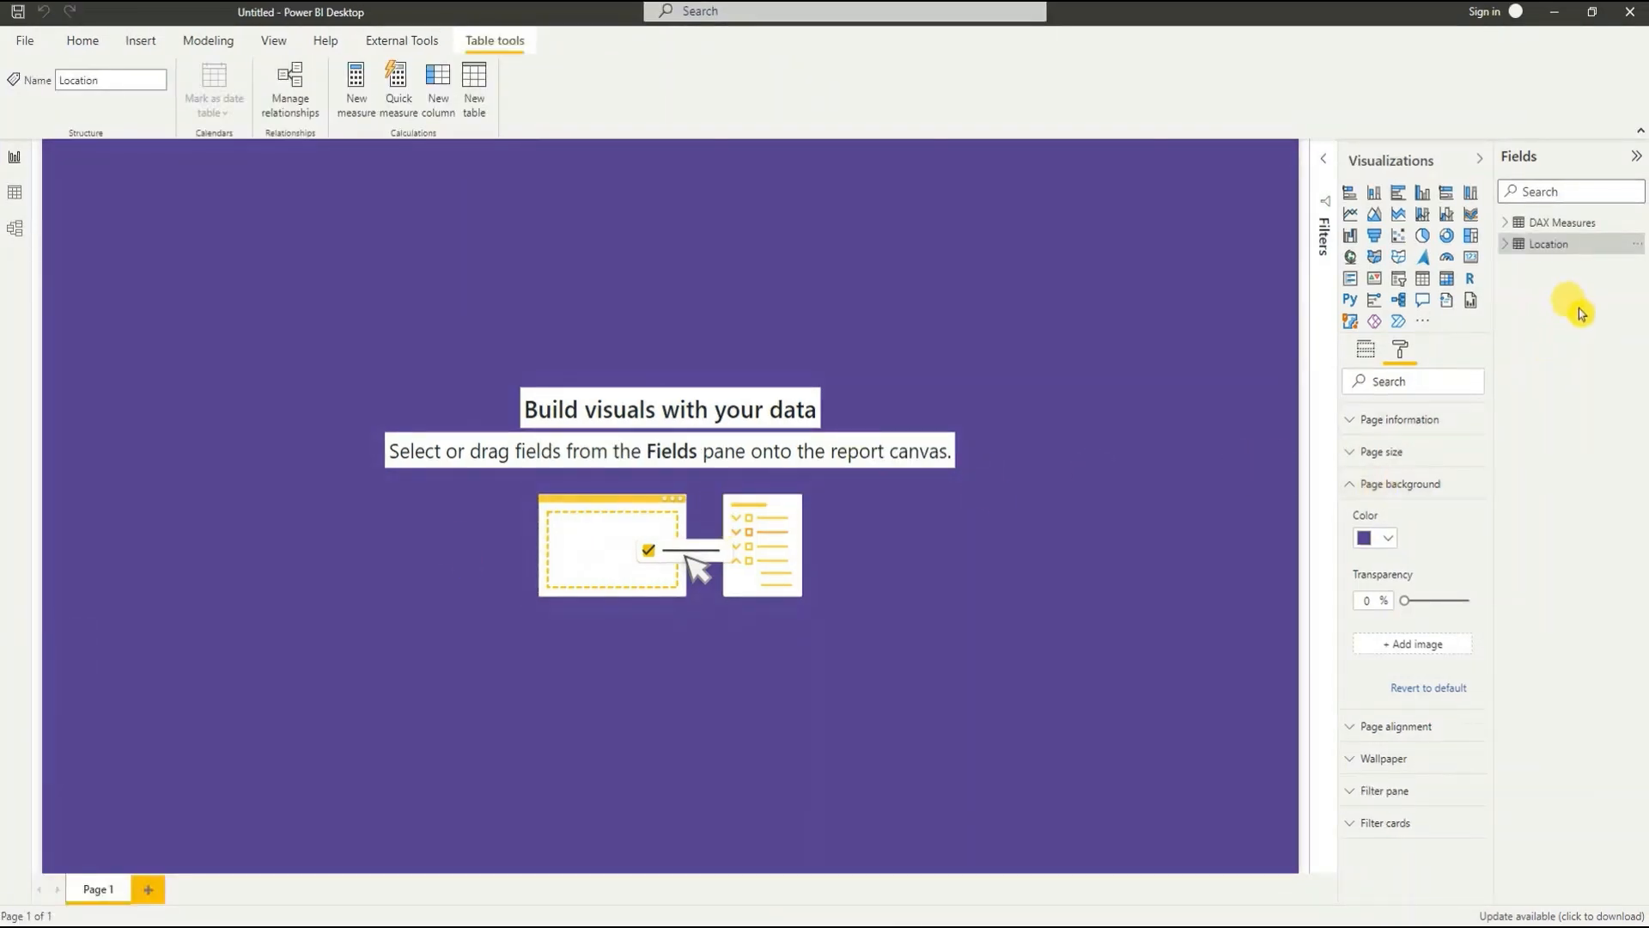
# Step: Add a measure to the DAX Measures table: Sales Amount = SUM(Location[Sales])
pyautogui.click(1590, 224)
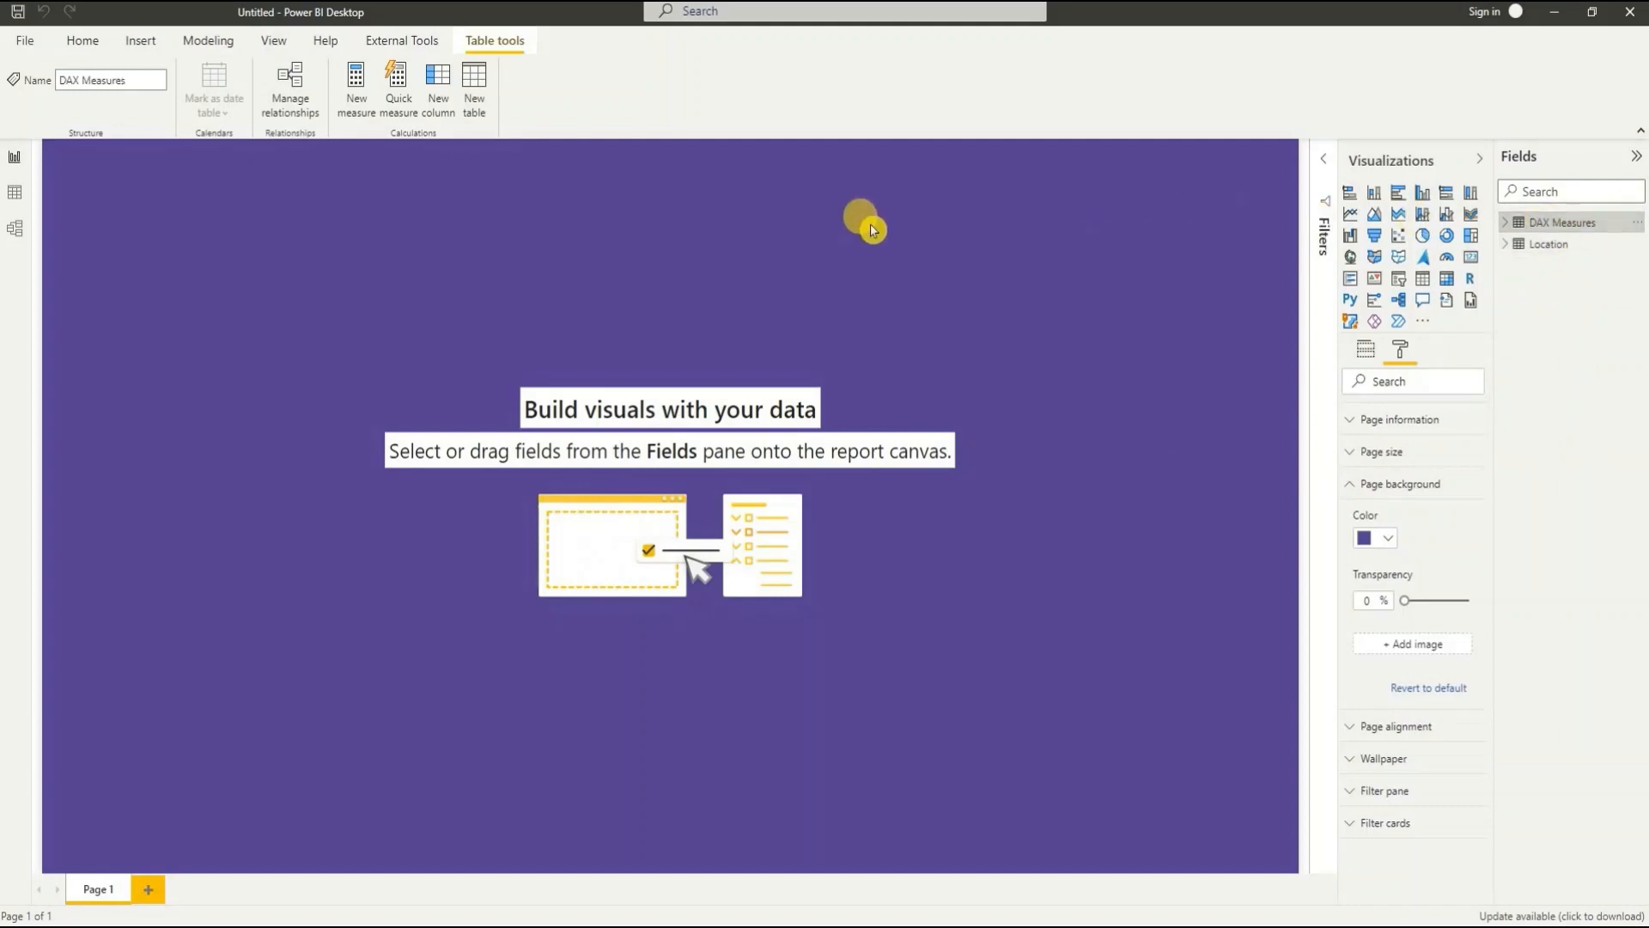
pyautogui.click(356, 85)
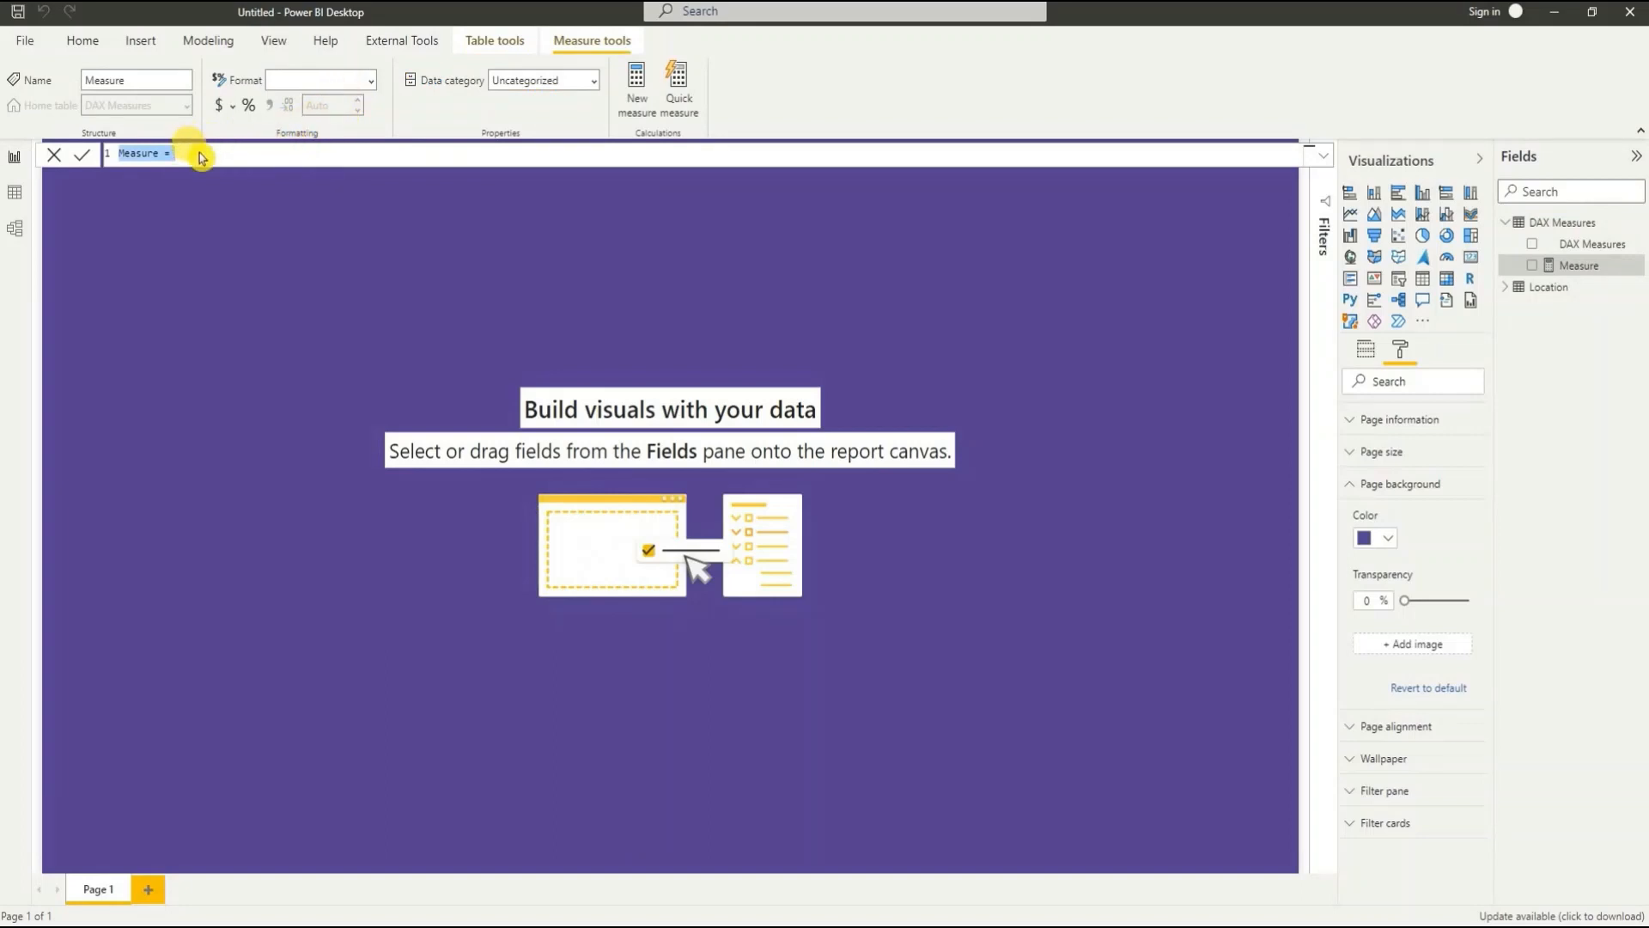
pyautogui.write('Sales Amount = SUM(Location[Sales])')
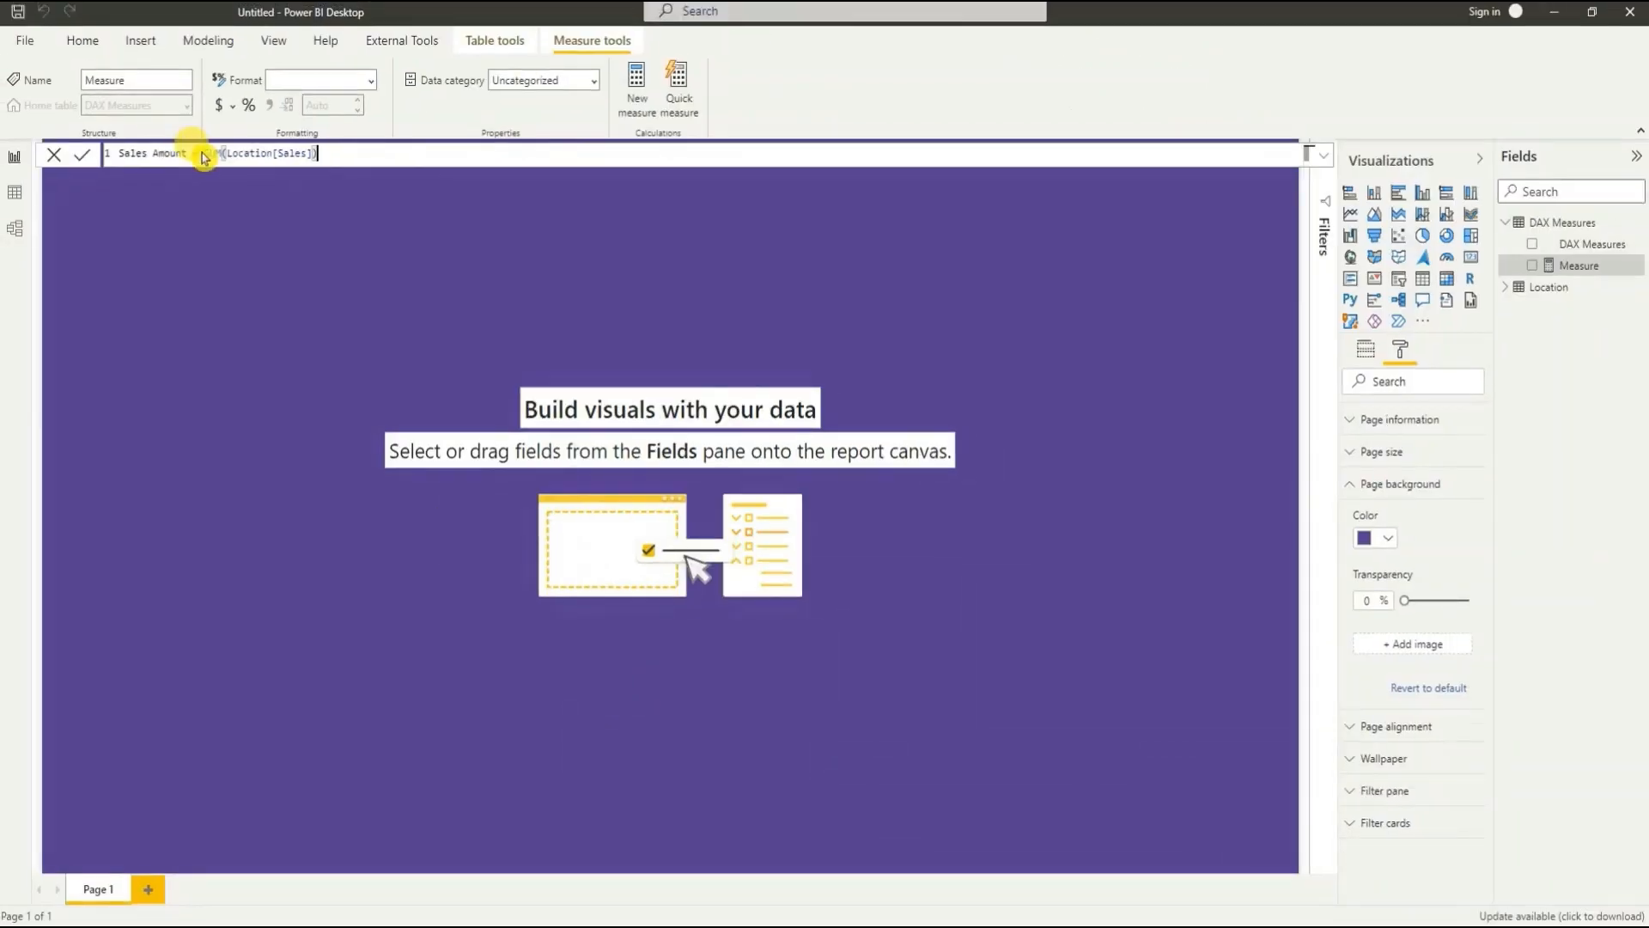
pyautogui.click(83, 155)
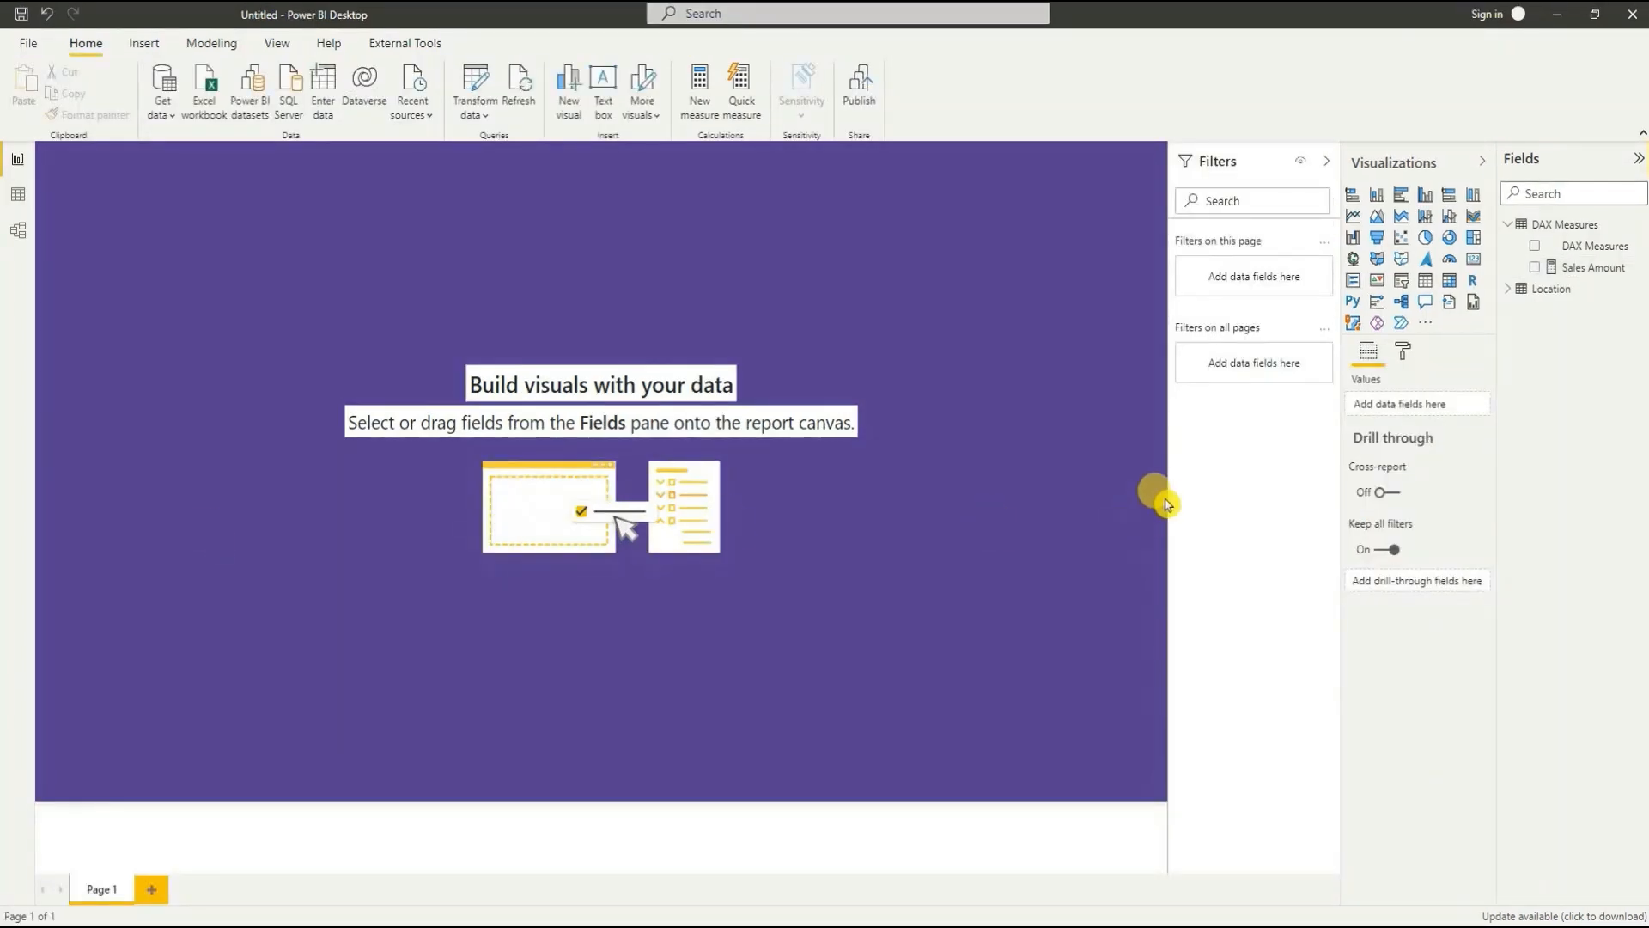
# Step: Add a card visual showing the Sales Amount measure and rename its field for this visual as Total Sales Amount
pyautogui.click(1474, 259)
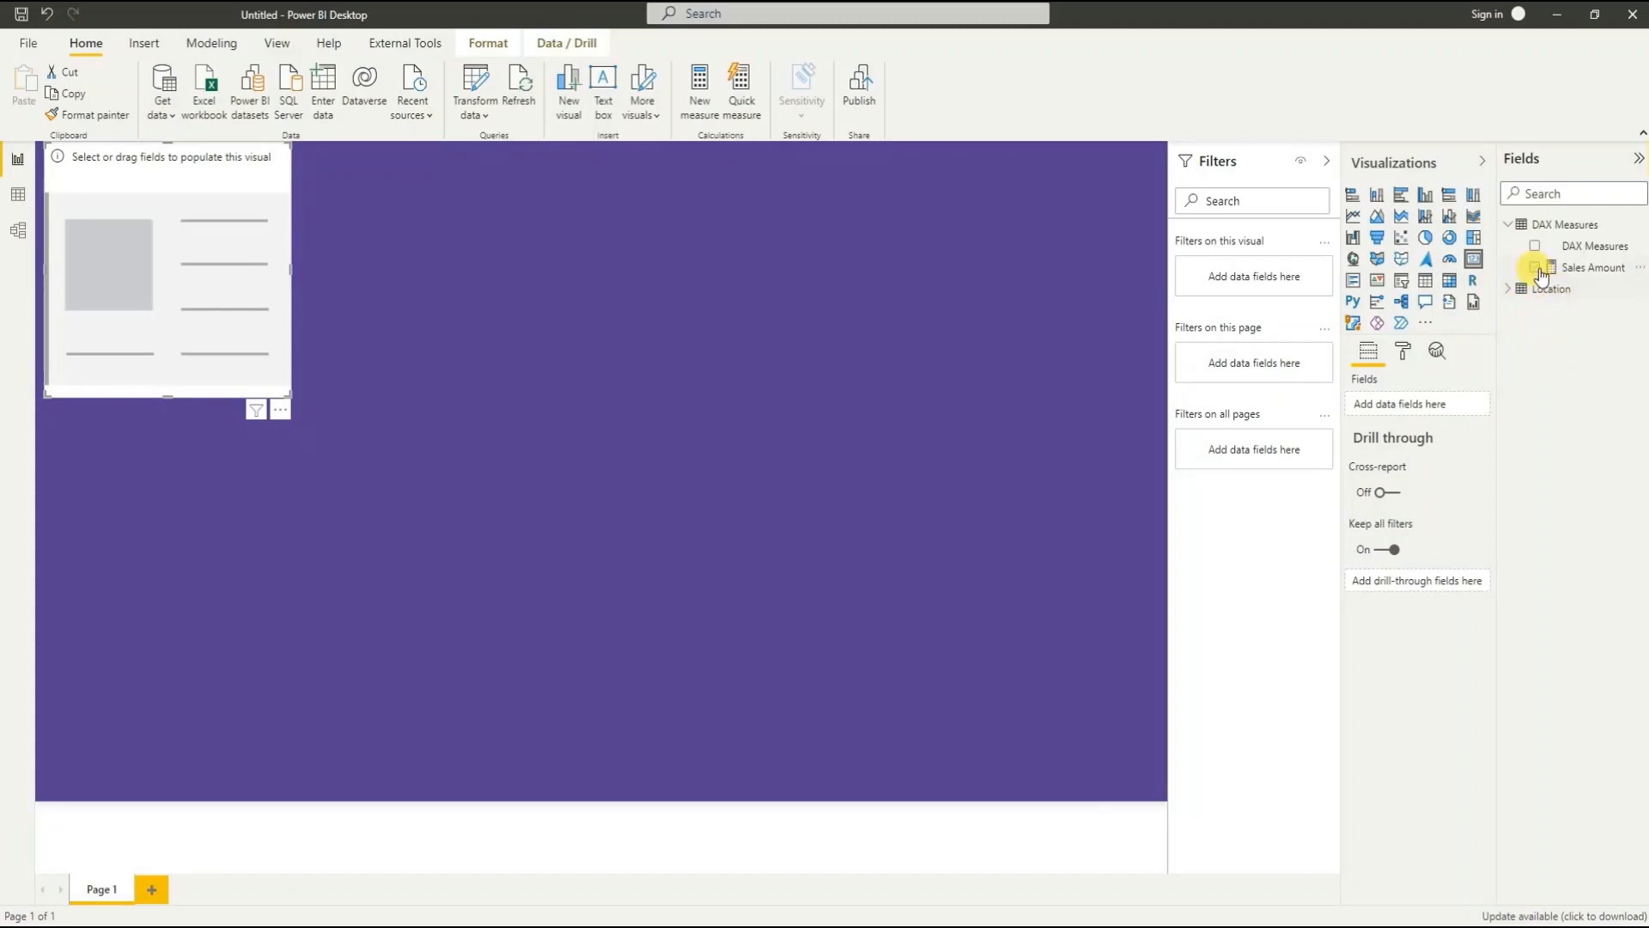
pyautogui.click(1536, 268)
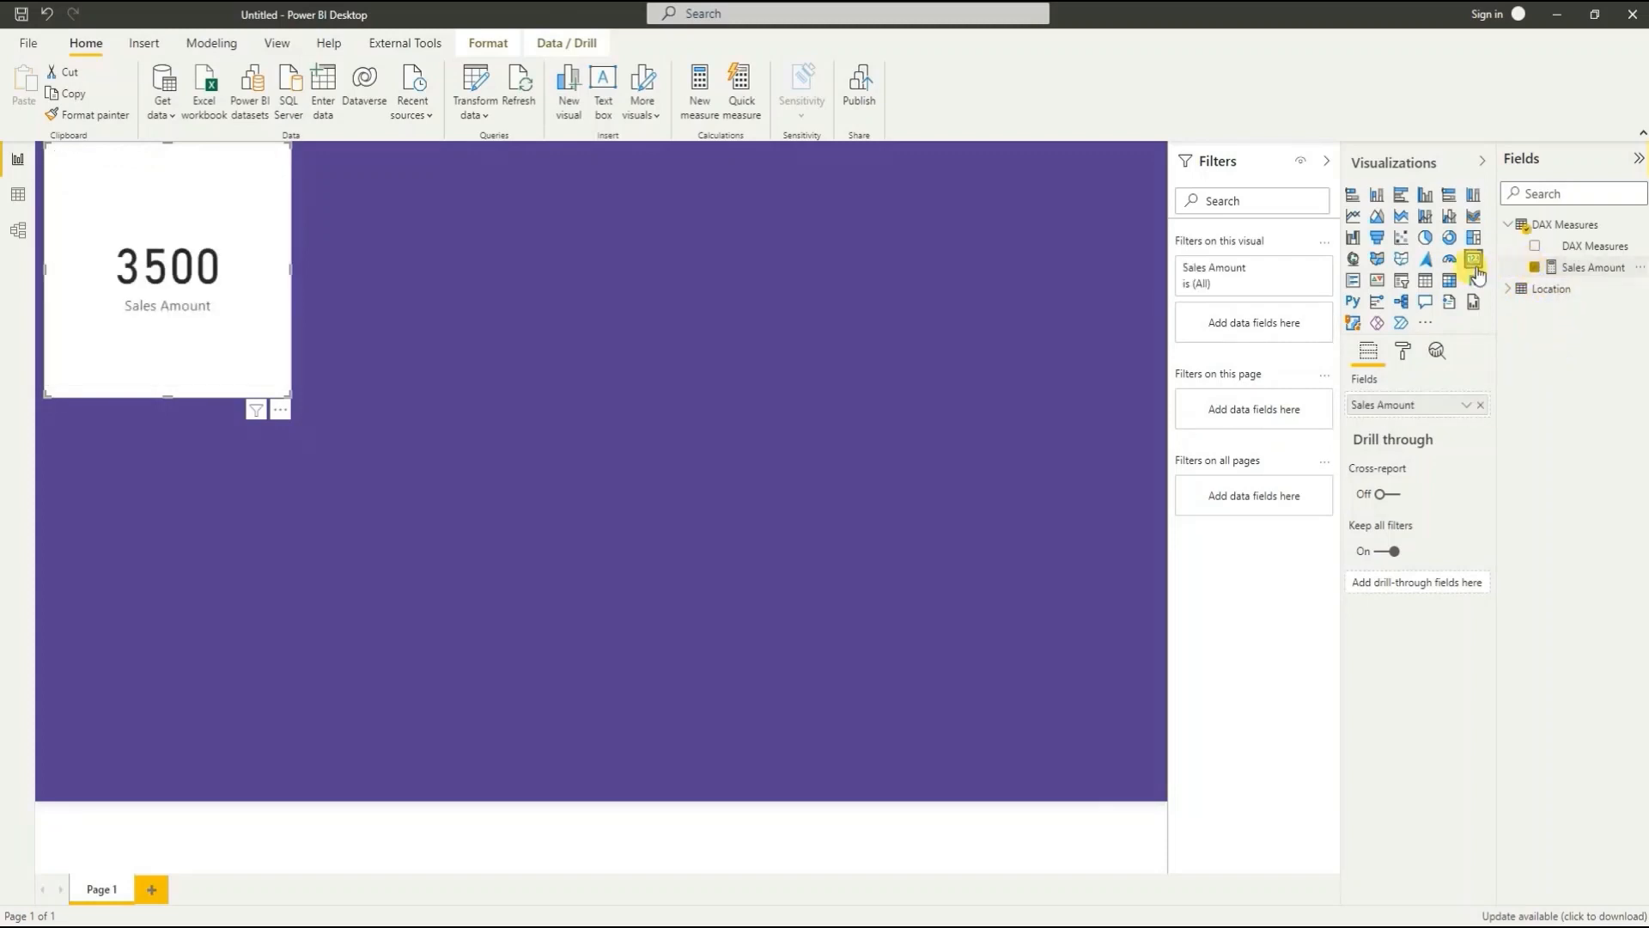
pyautogui.click(1469, 408)
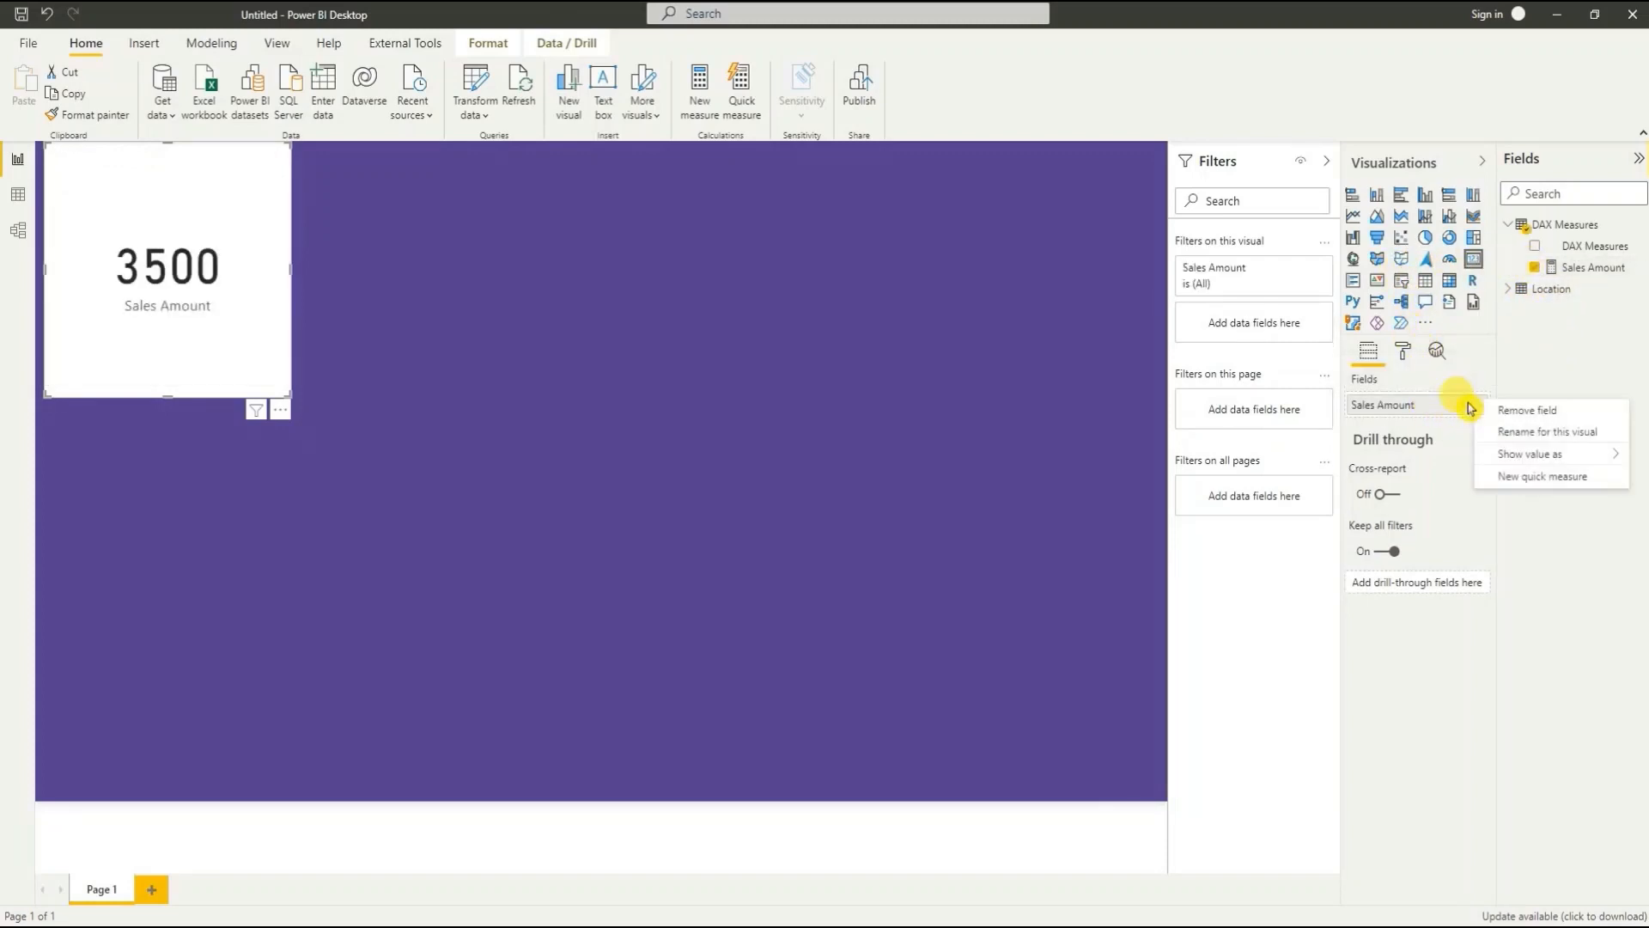
pyautogui.click(1510, 432)
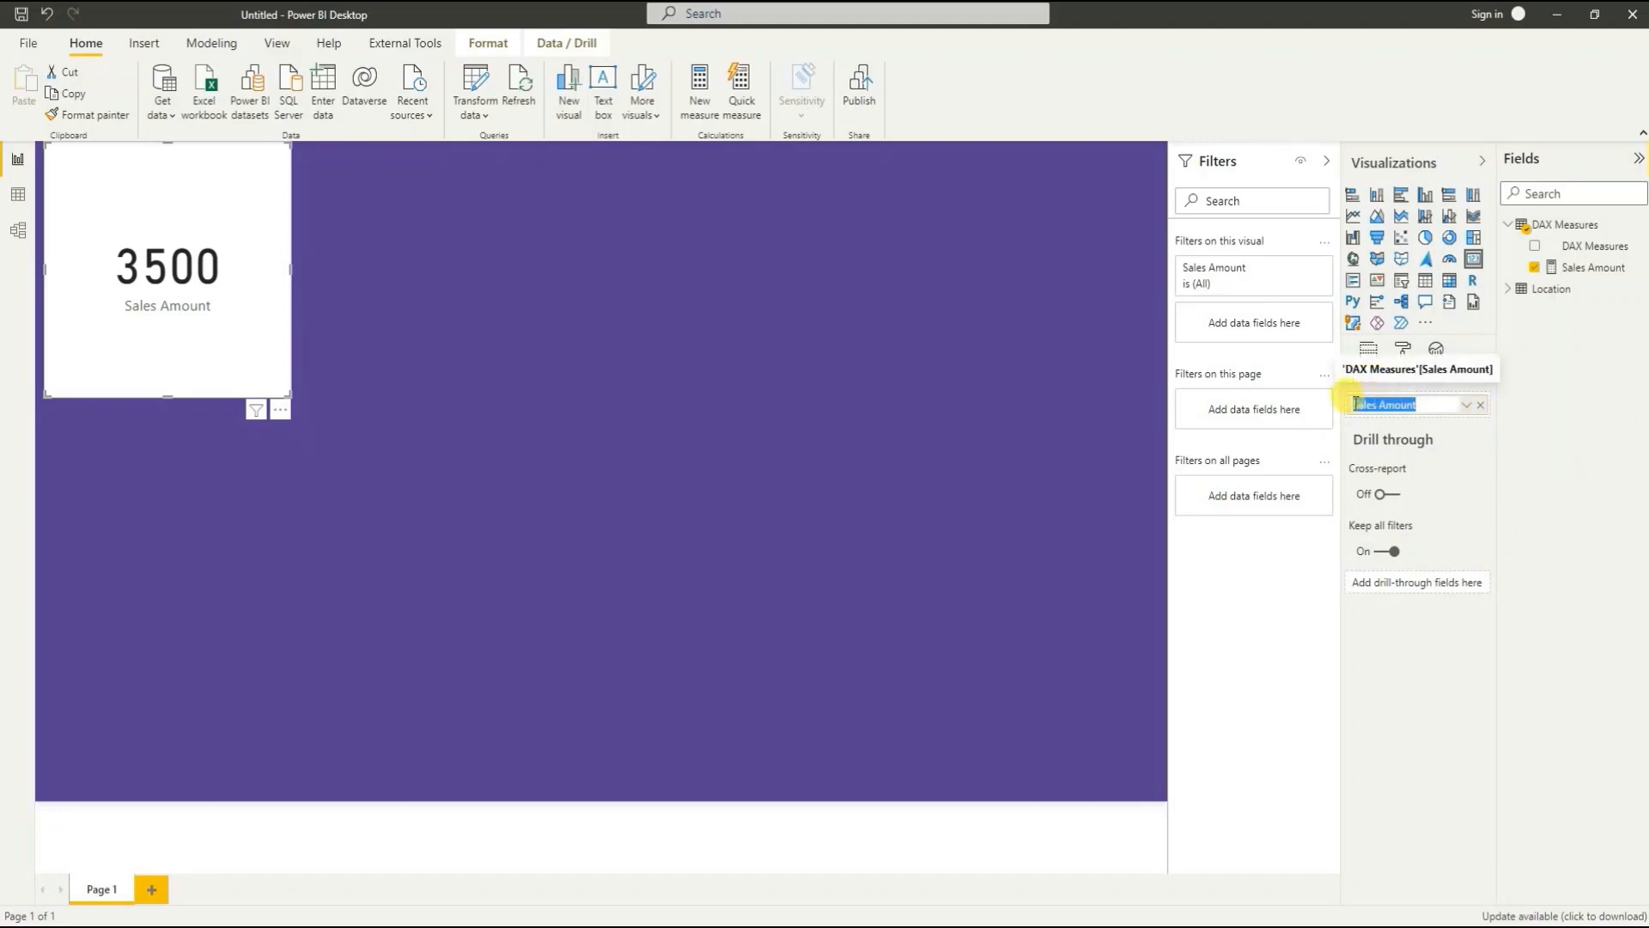
pyautogui.click(1357, 404)
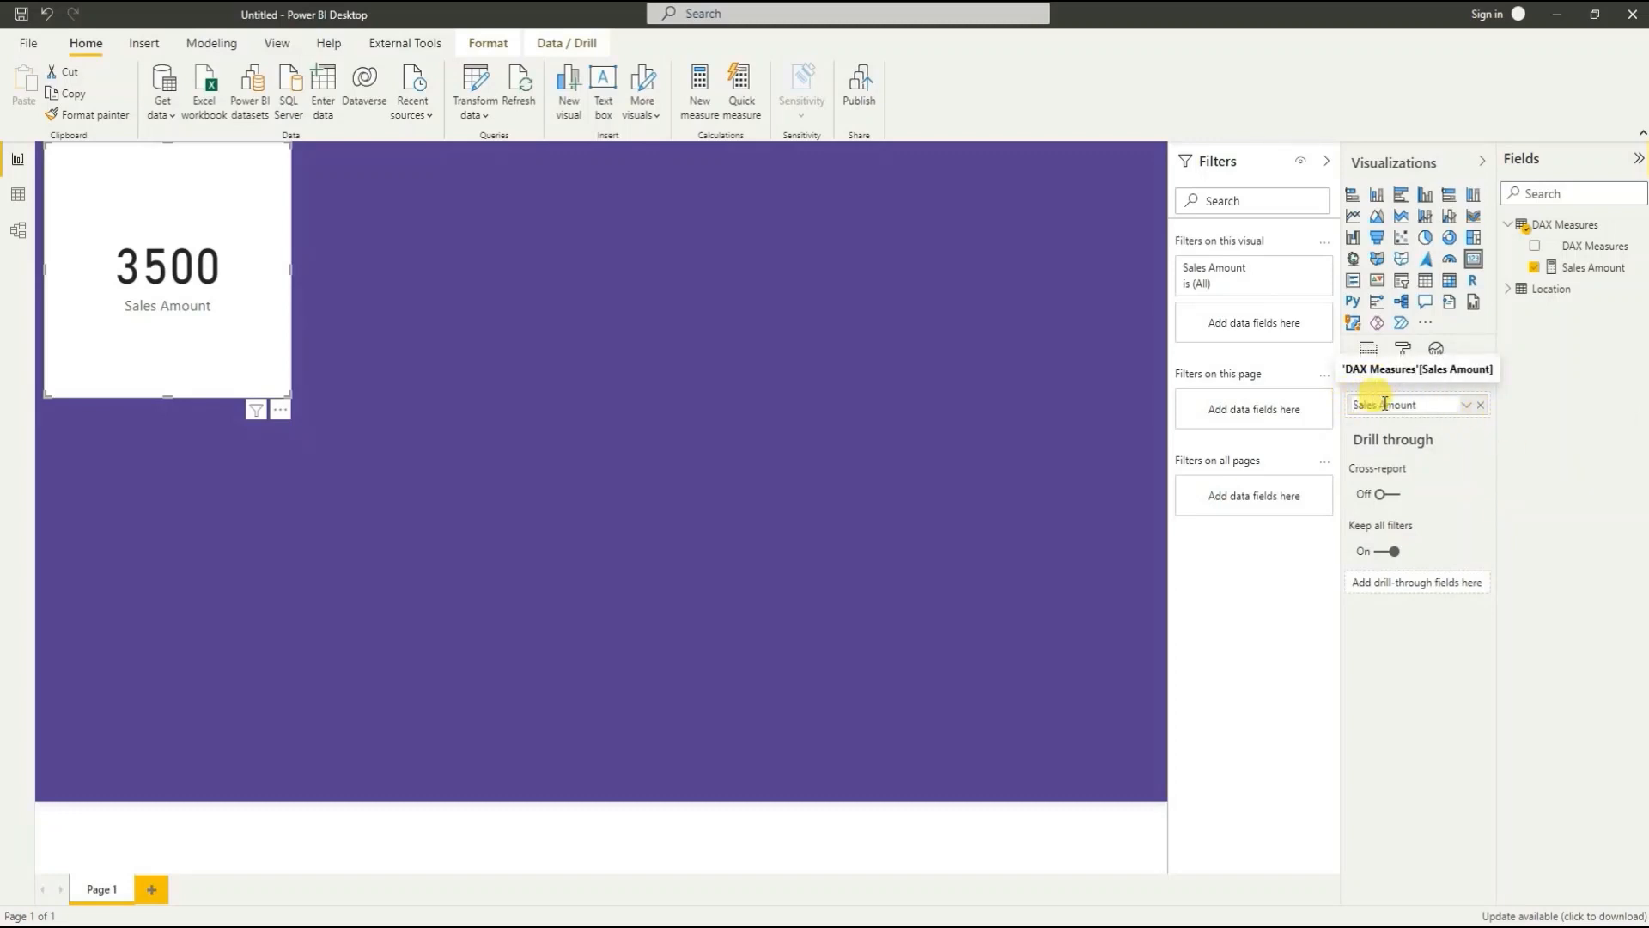
pyautogui.write('Total')
pyautogui.press('Return')
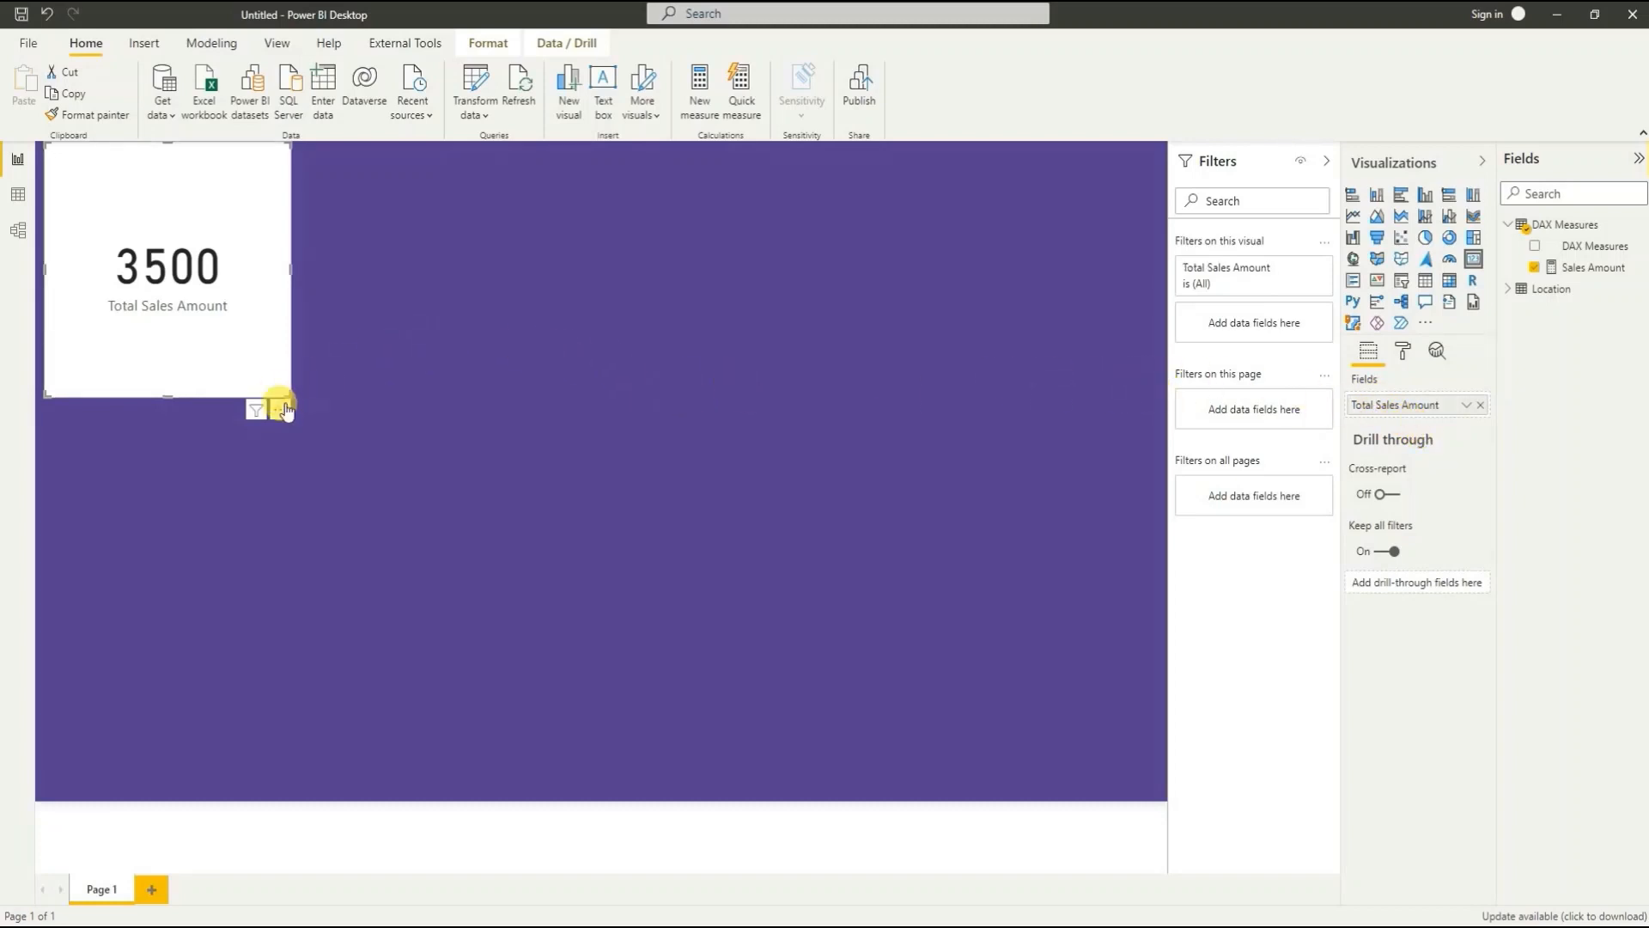
# Step: Shrink the card's height, place it in the report page's upper-right corner, and set its data label text size to 25 pt
pyautogui.moveTo(291, 396); pyautogui.dragTo(1126, 219)
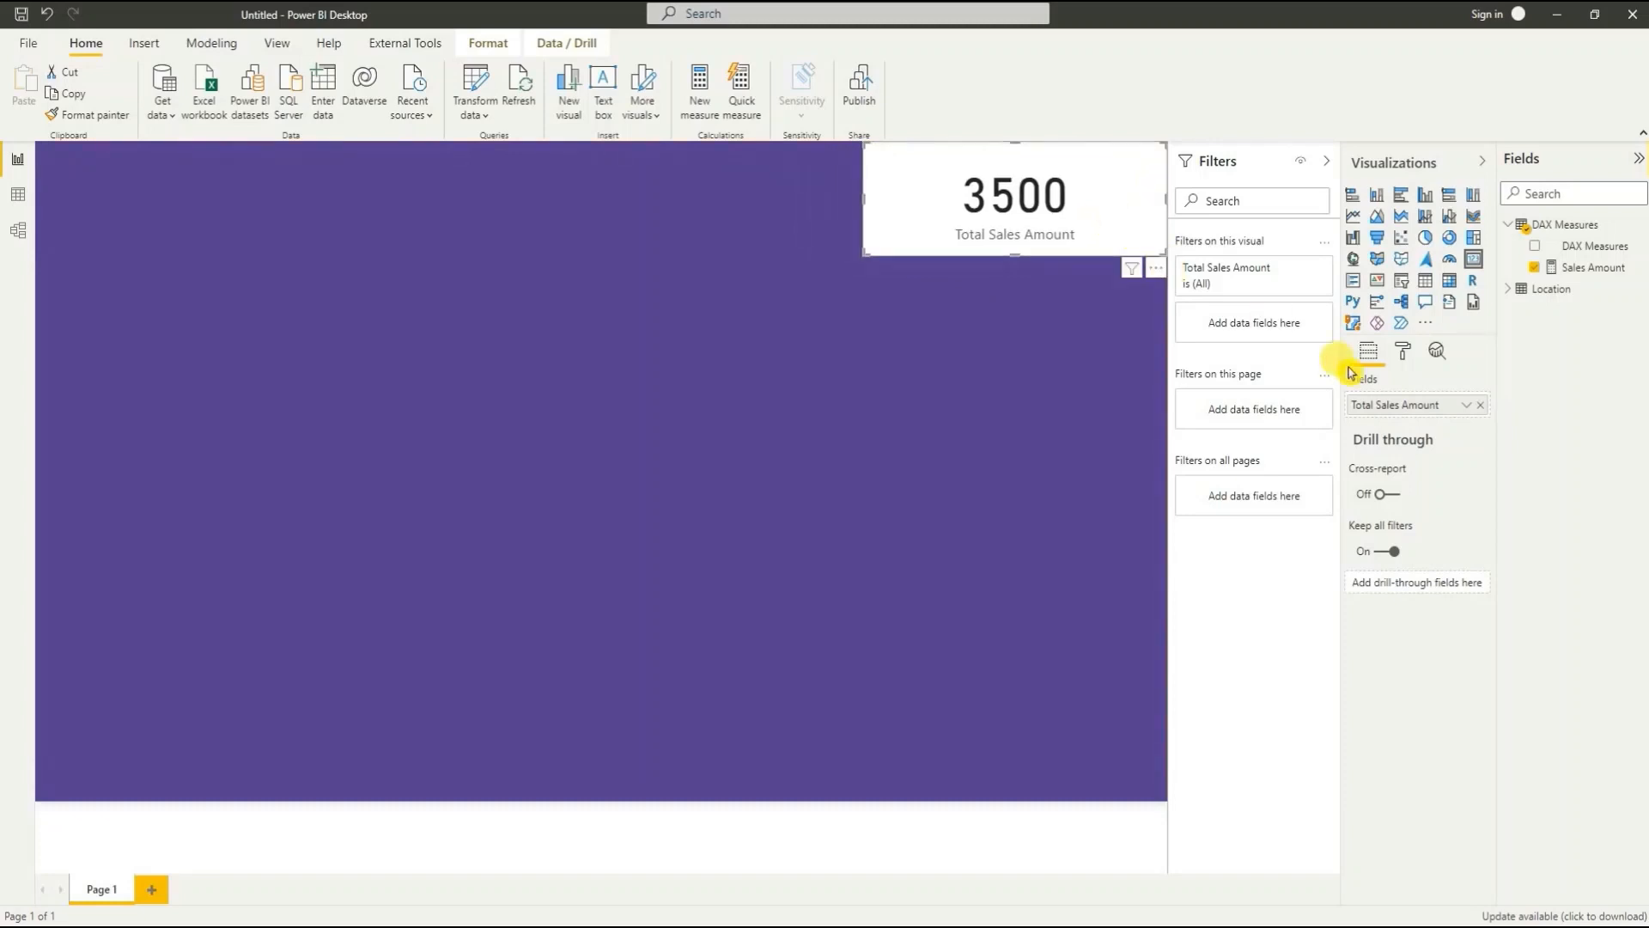
pyautogui.click(1403, 352)
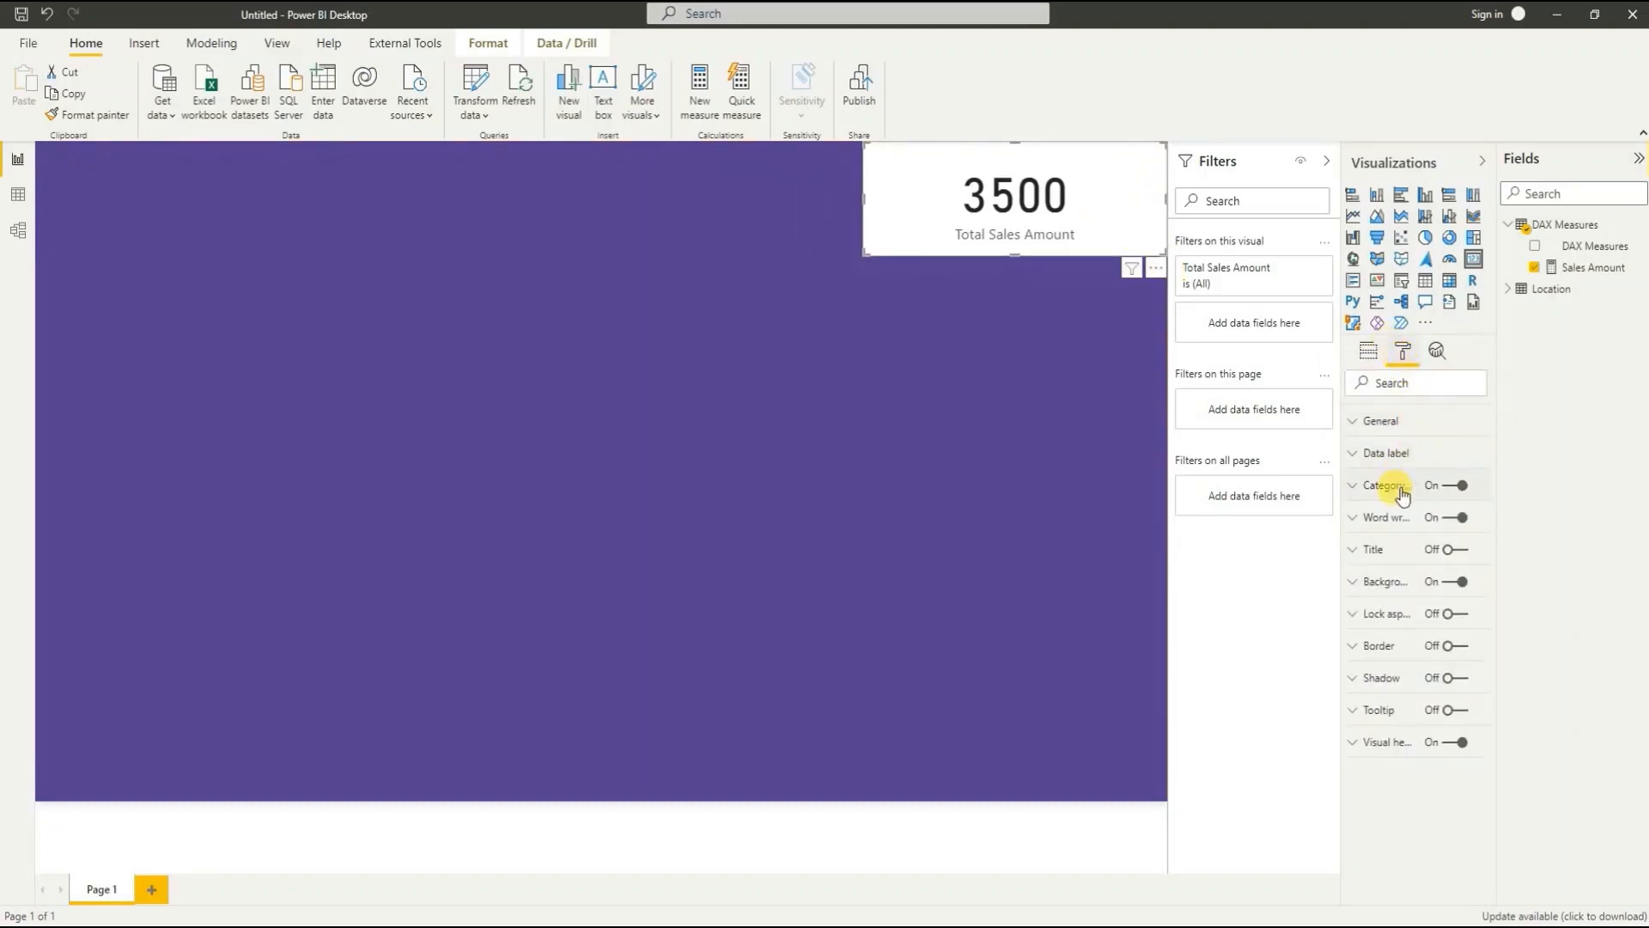
pyautogui.click(1356, 455)
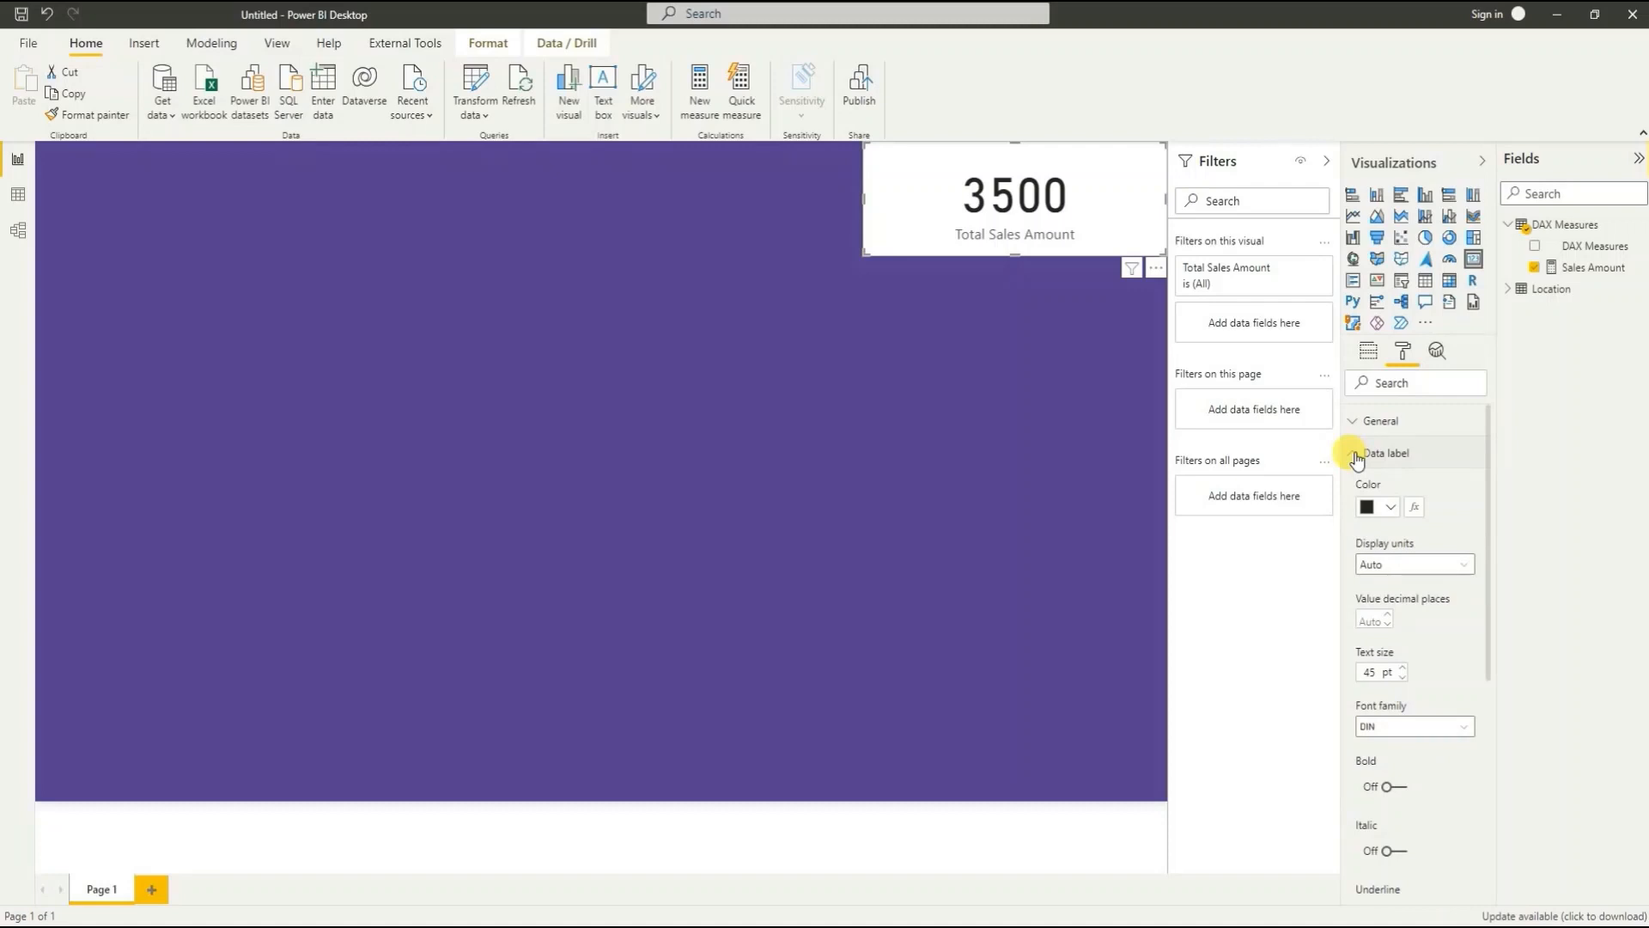
pyautogui.moveTo(1373, 674); pyautogui.dragTo(1349, 679)
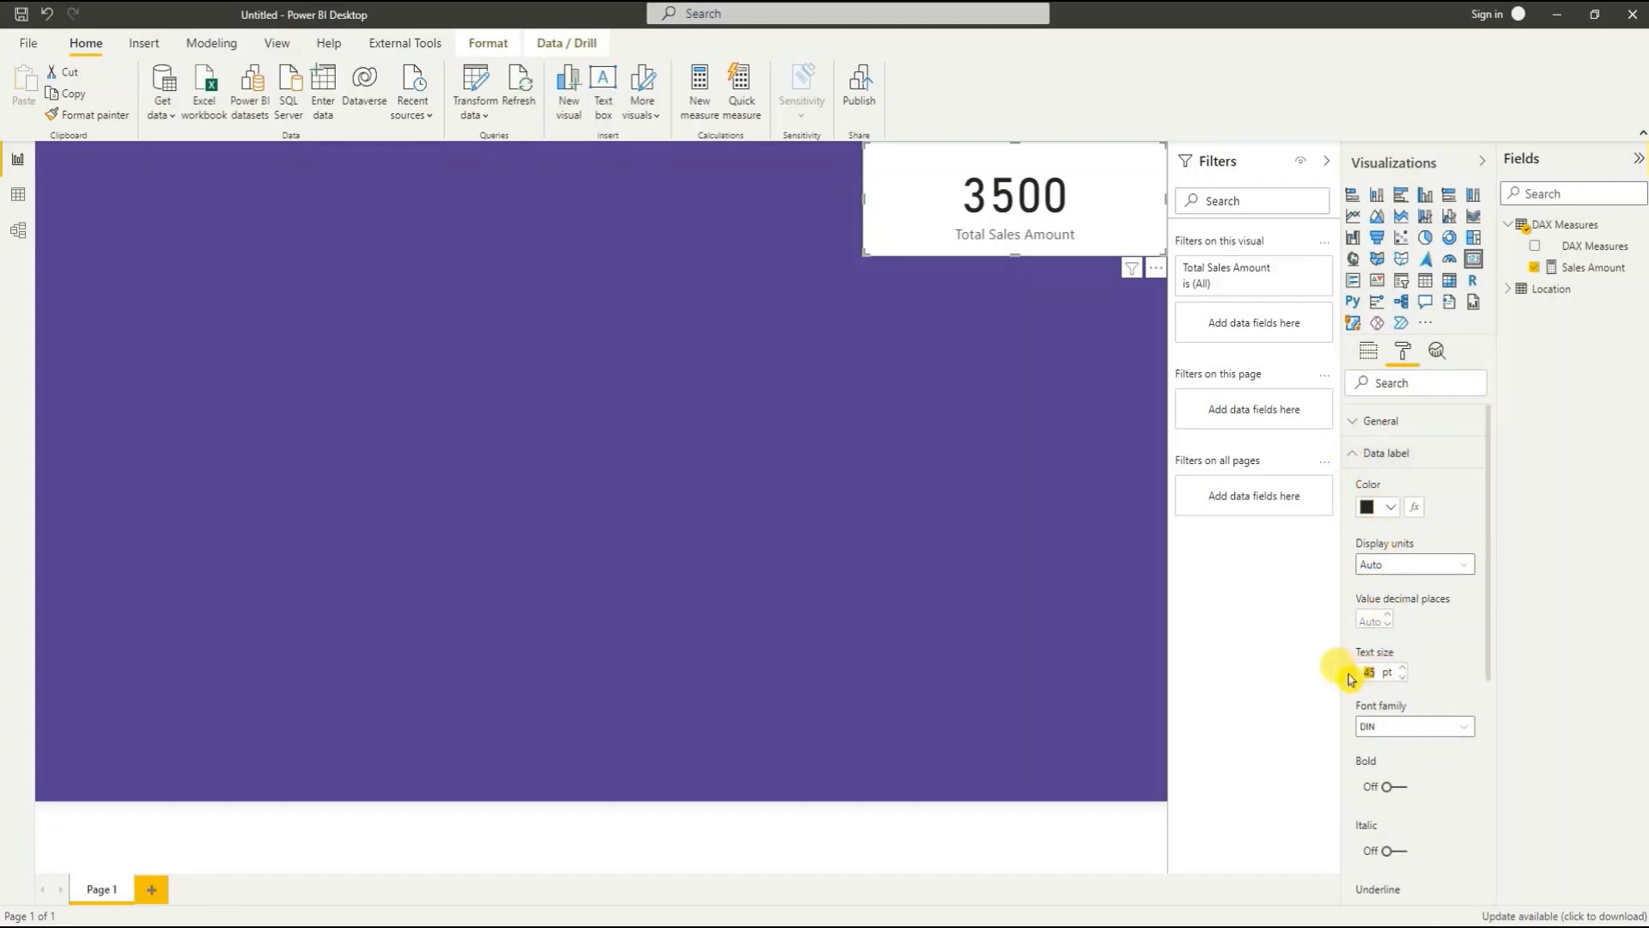
pyautogui.write('25')
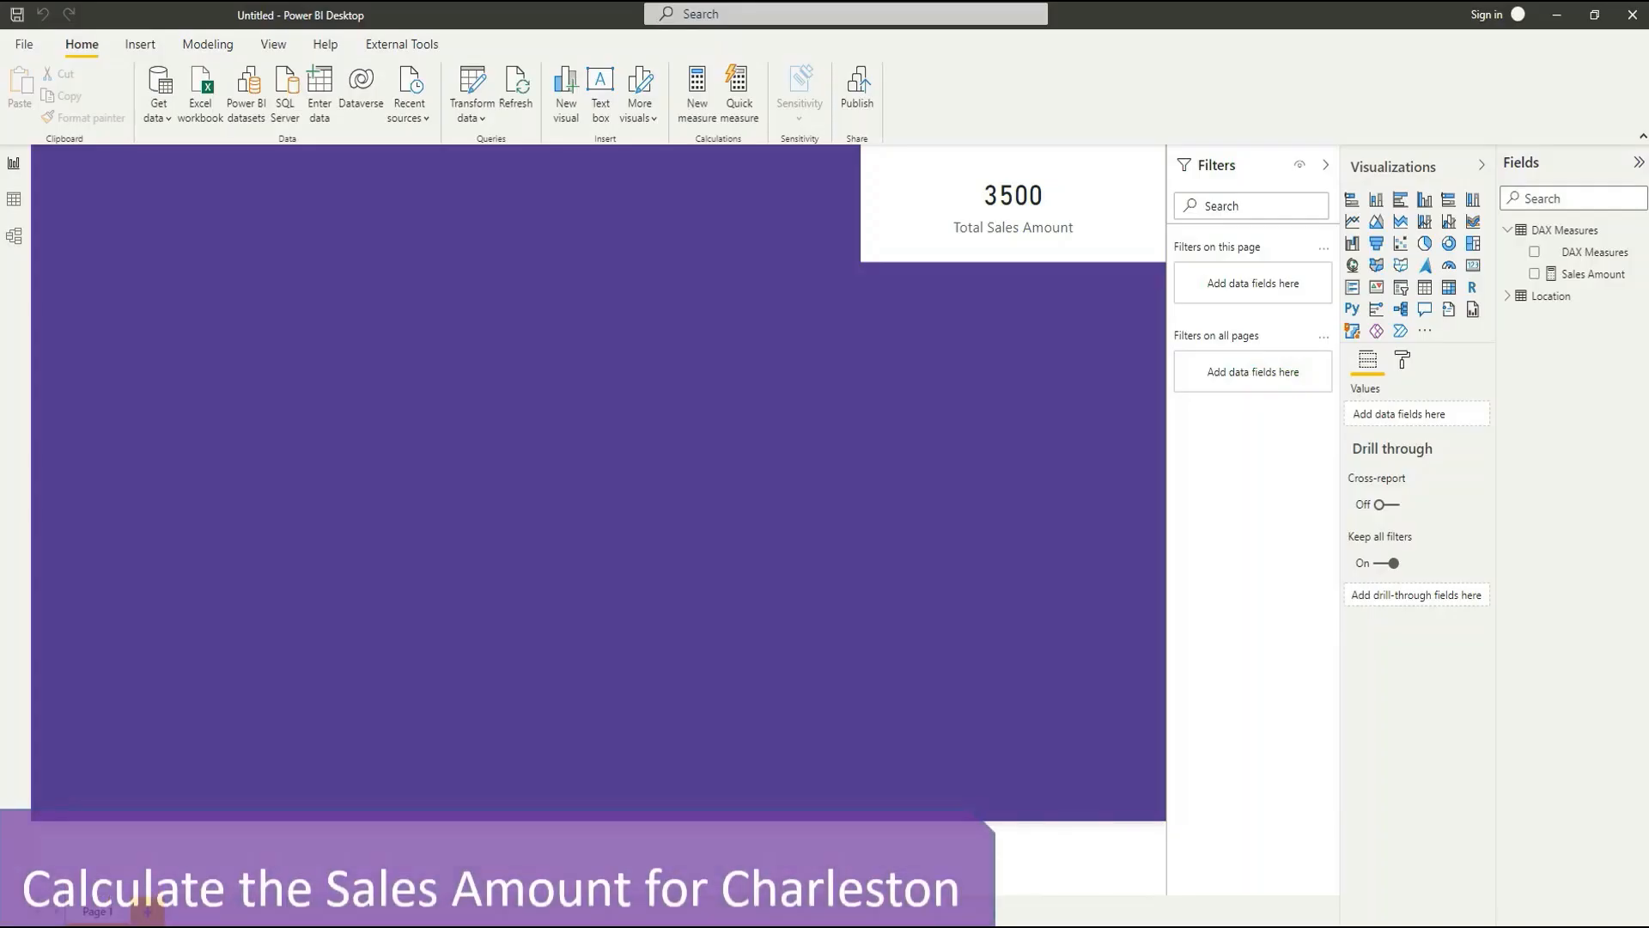
# Step: Add a measure to the DAX Measures table: Charleston Sales = CALCULATE([Sales Amount], 'Location'[City] = "Charleston")
pyautogui.click(1538, 230)
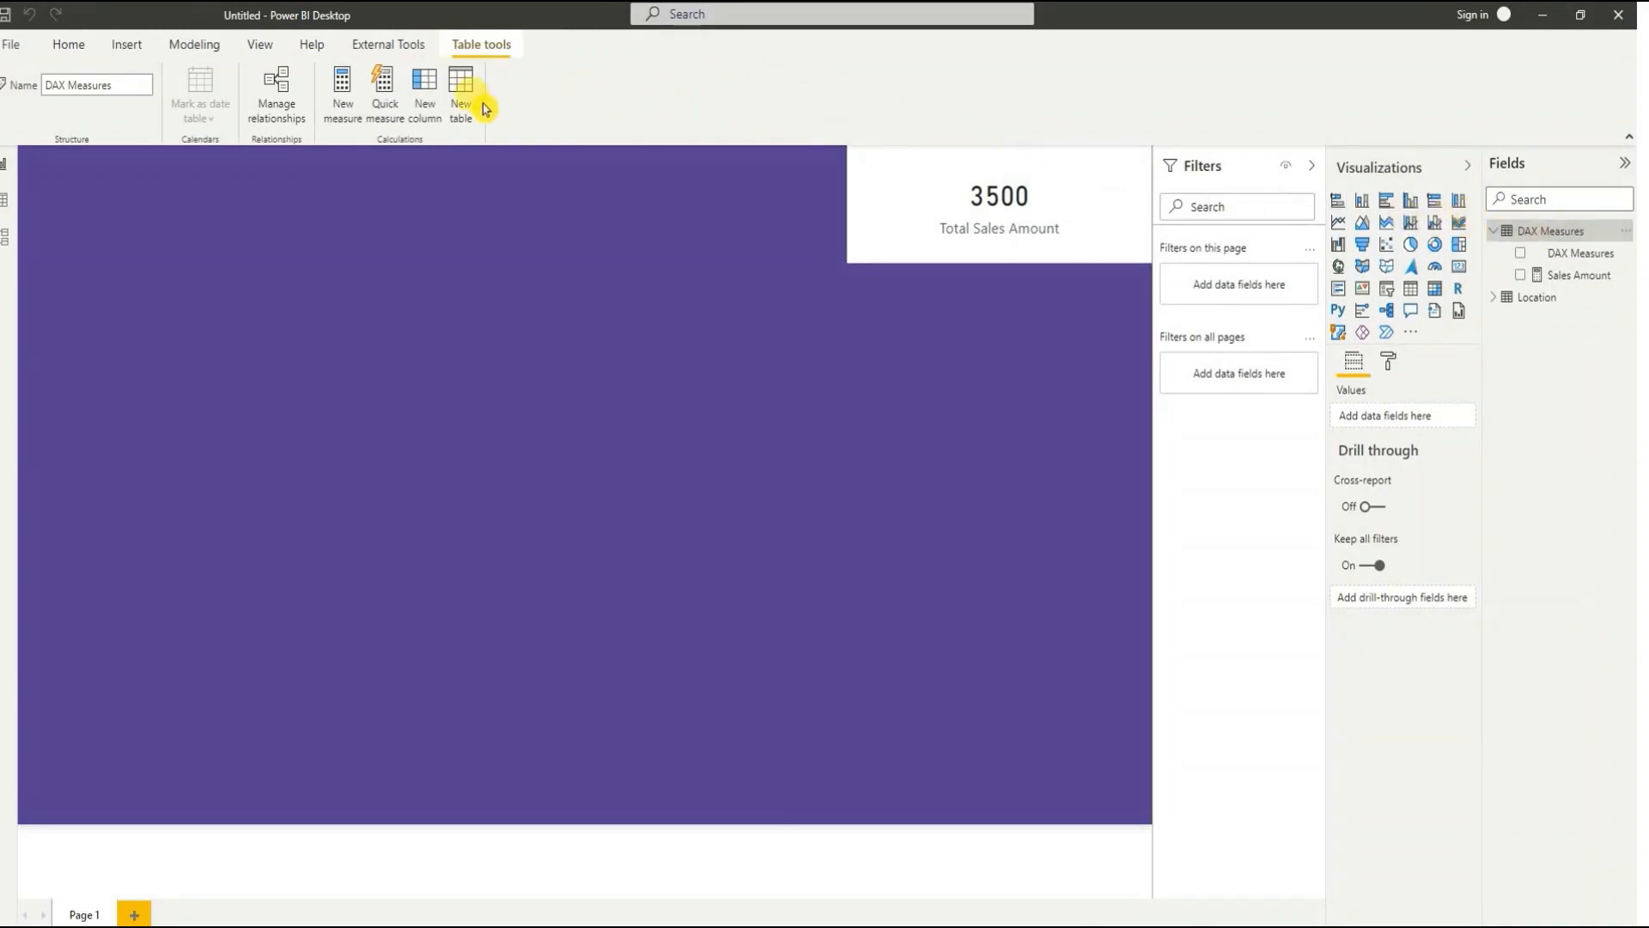
pyautogui.click(338, 102)
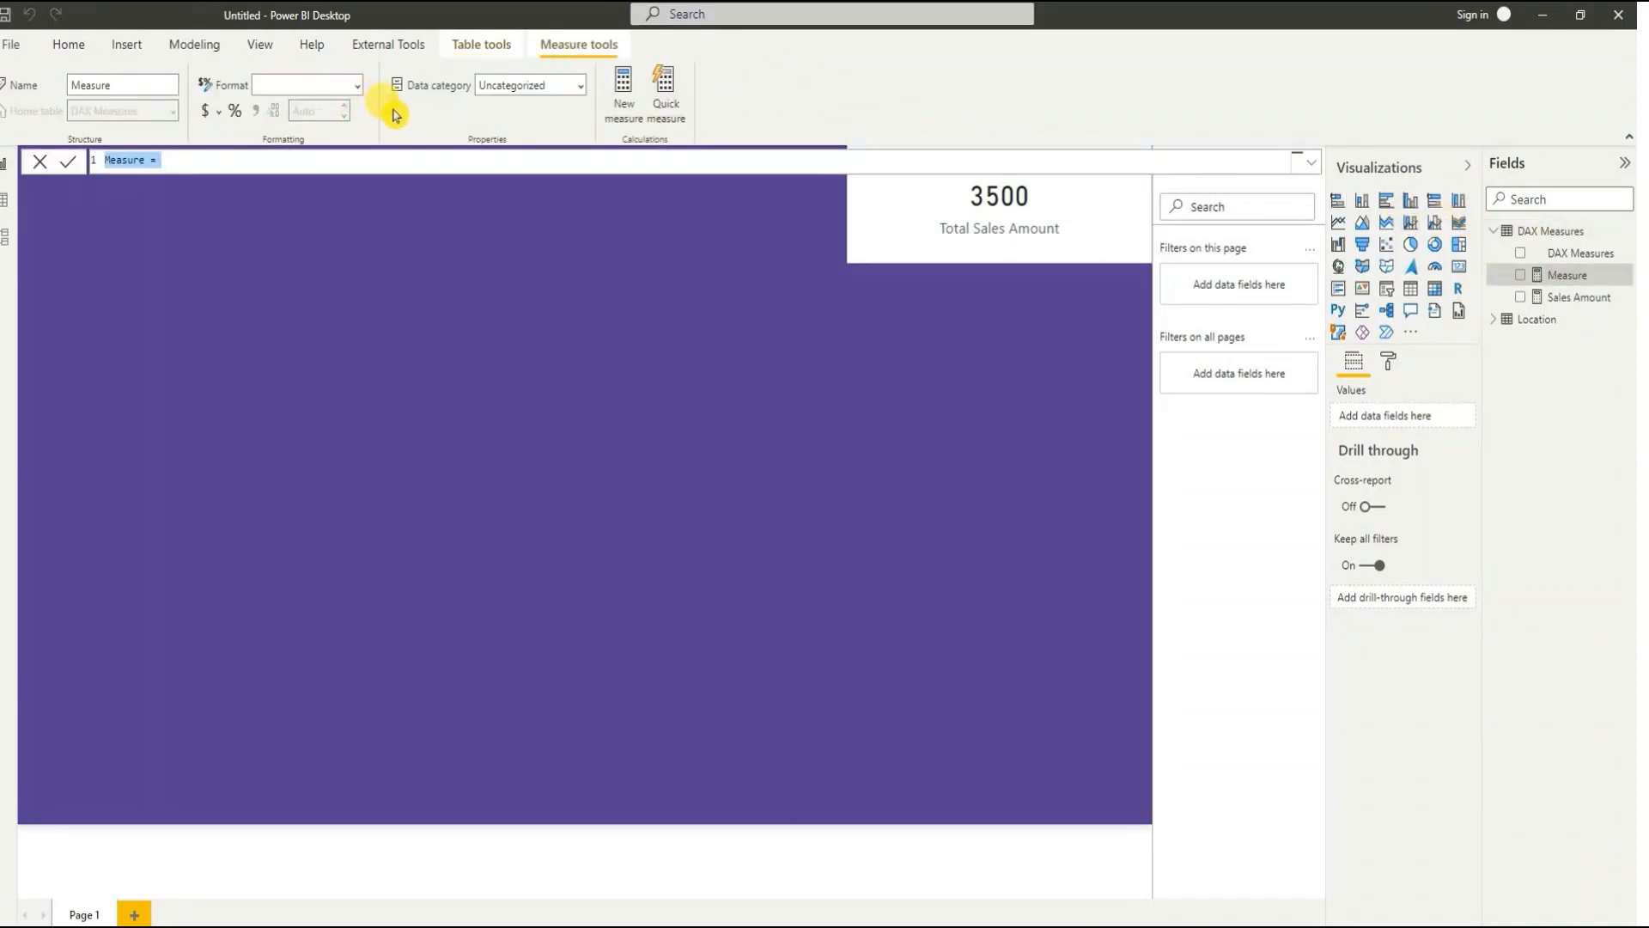
pyautogui.write('Charleston Sales = CALCULATE (     [Sales Amount],     \'Location\'[City] = "Charleston" )')
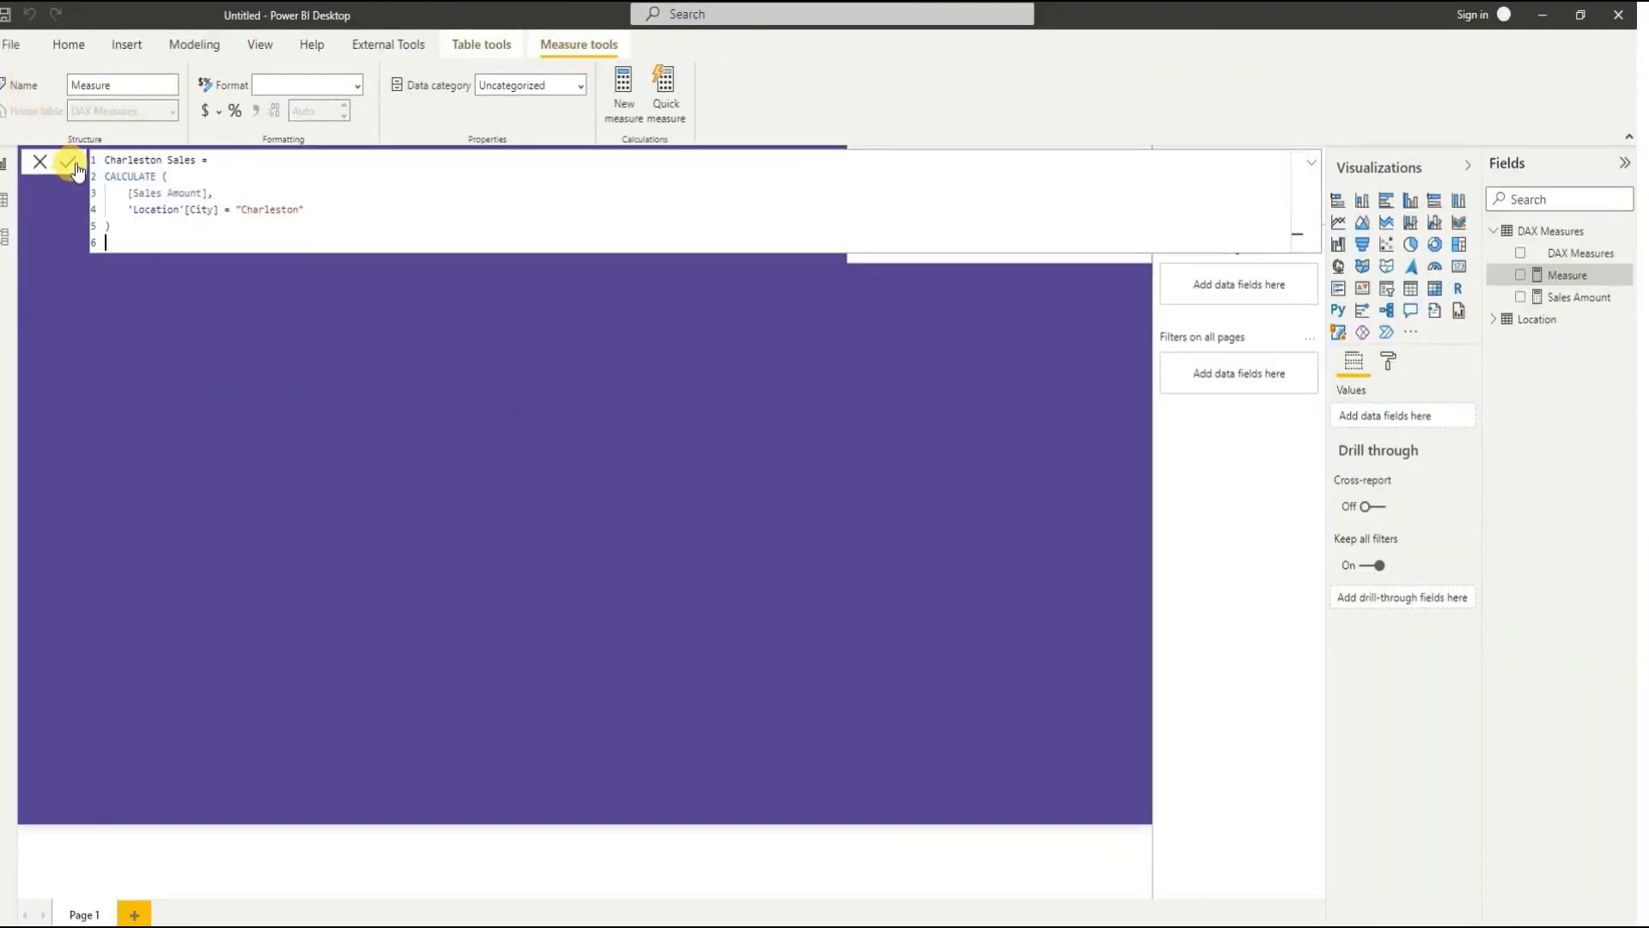
pyautogui.click(74, 166)
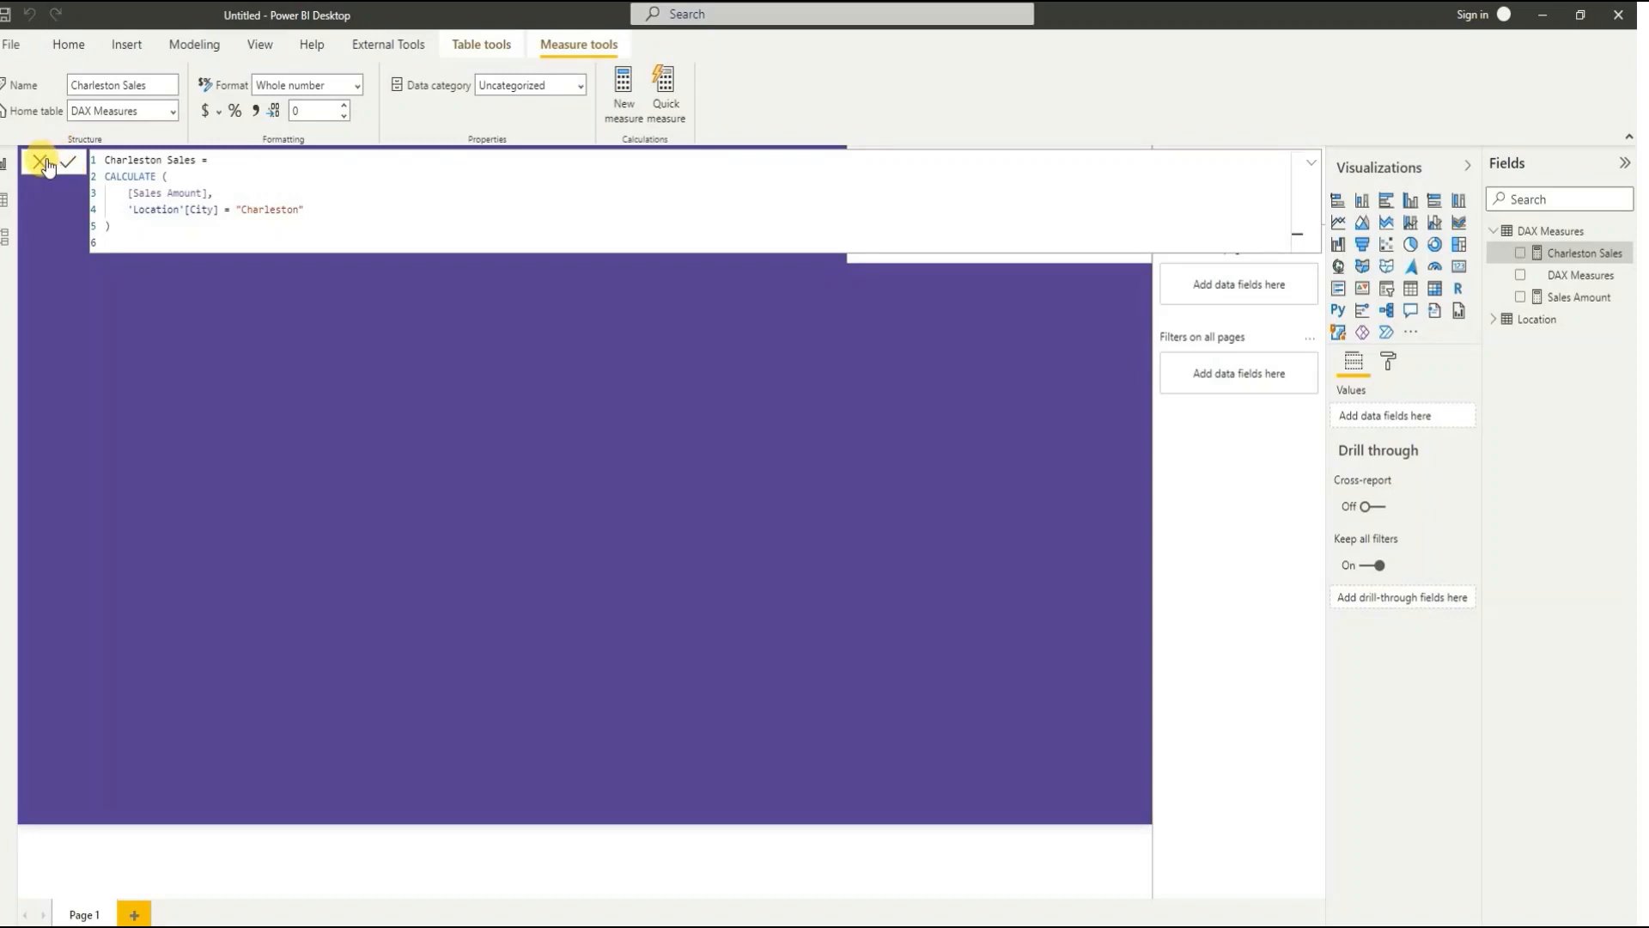
pyautogui.click(47, 164)
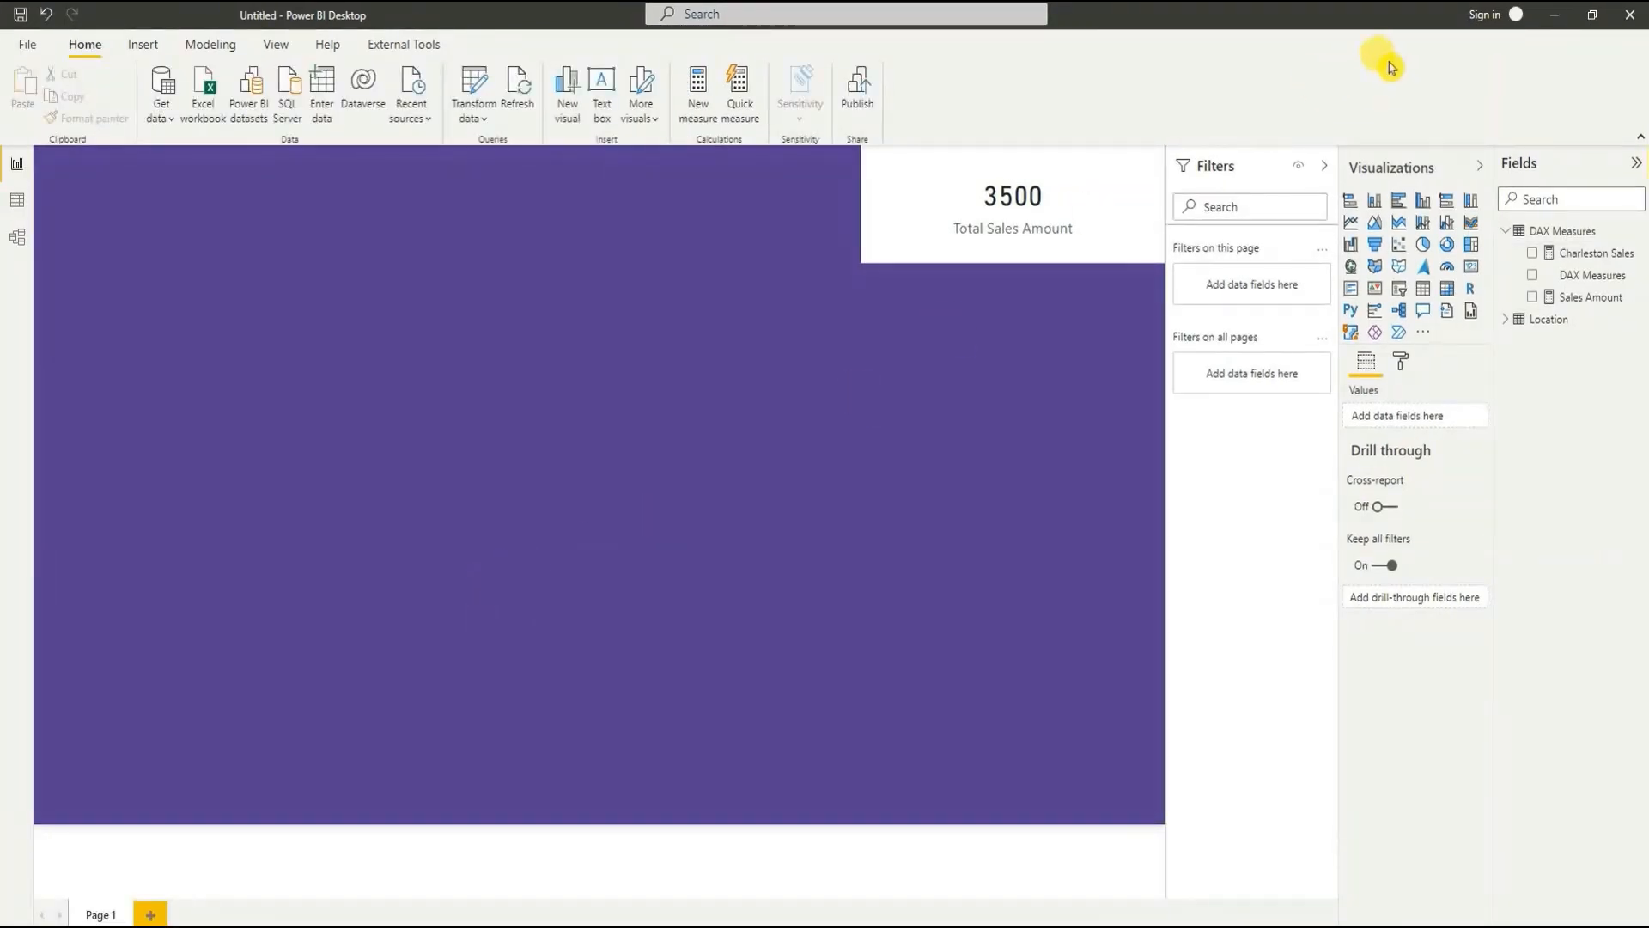
# Step: Collapse the Filters pane, add a table visual showing the Charleston Sales measure, and move it to the report page's upper-left area
pyautogui.click(1324, 165)
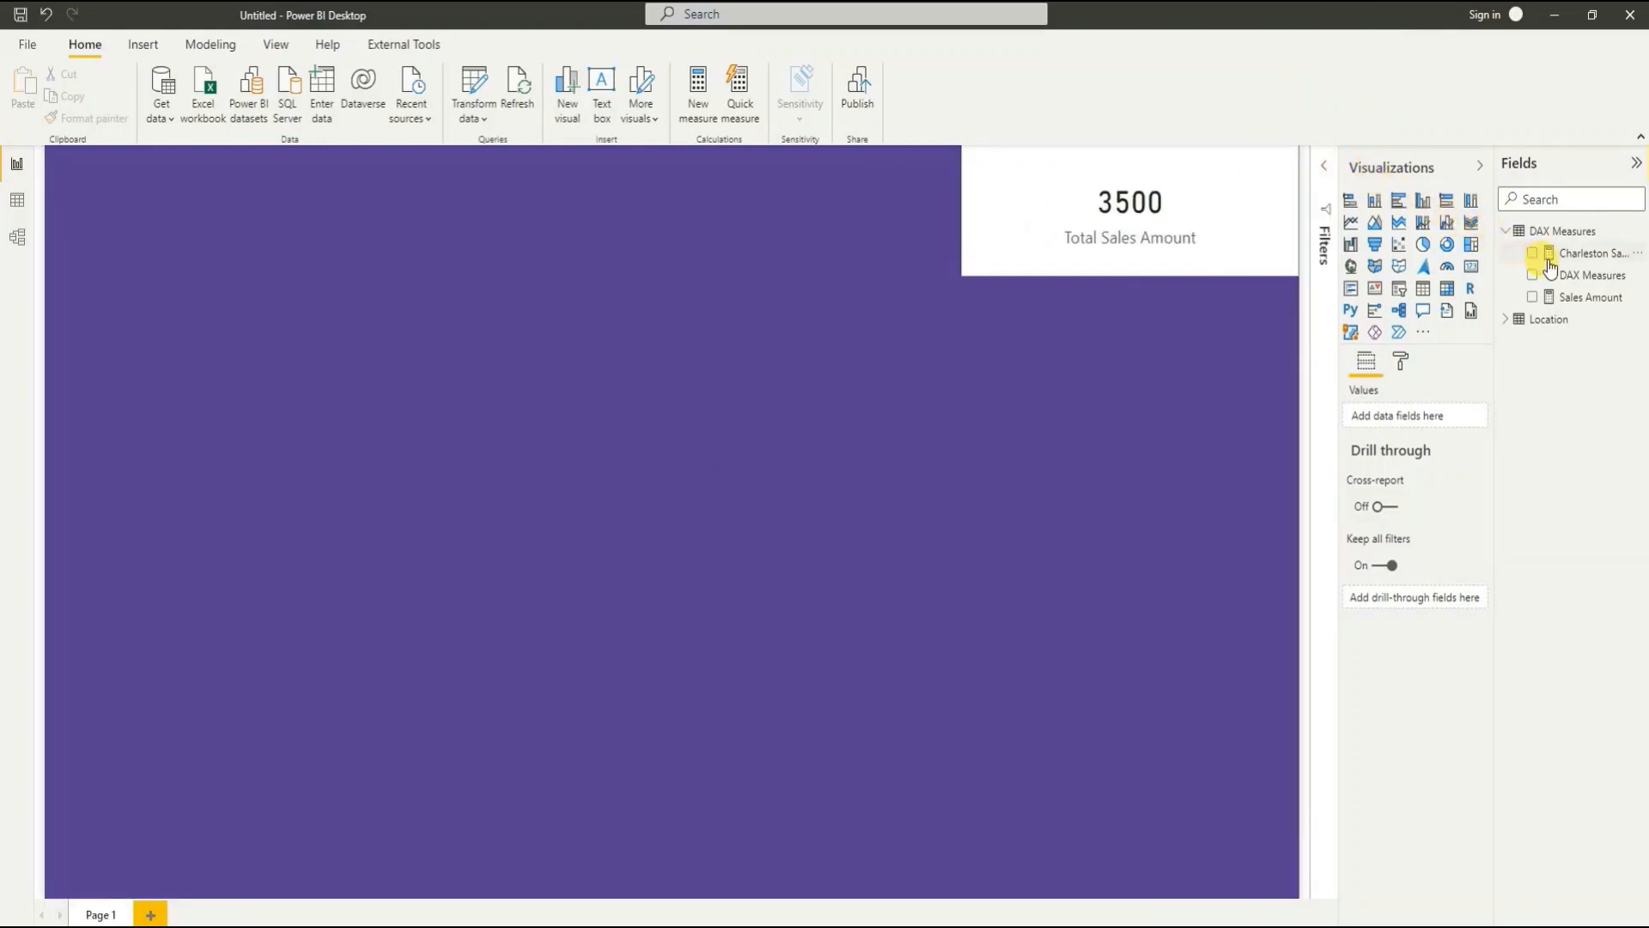
pyautogui.click(1424, 292)
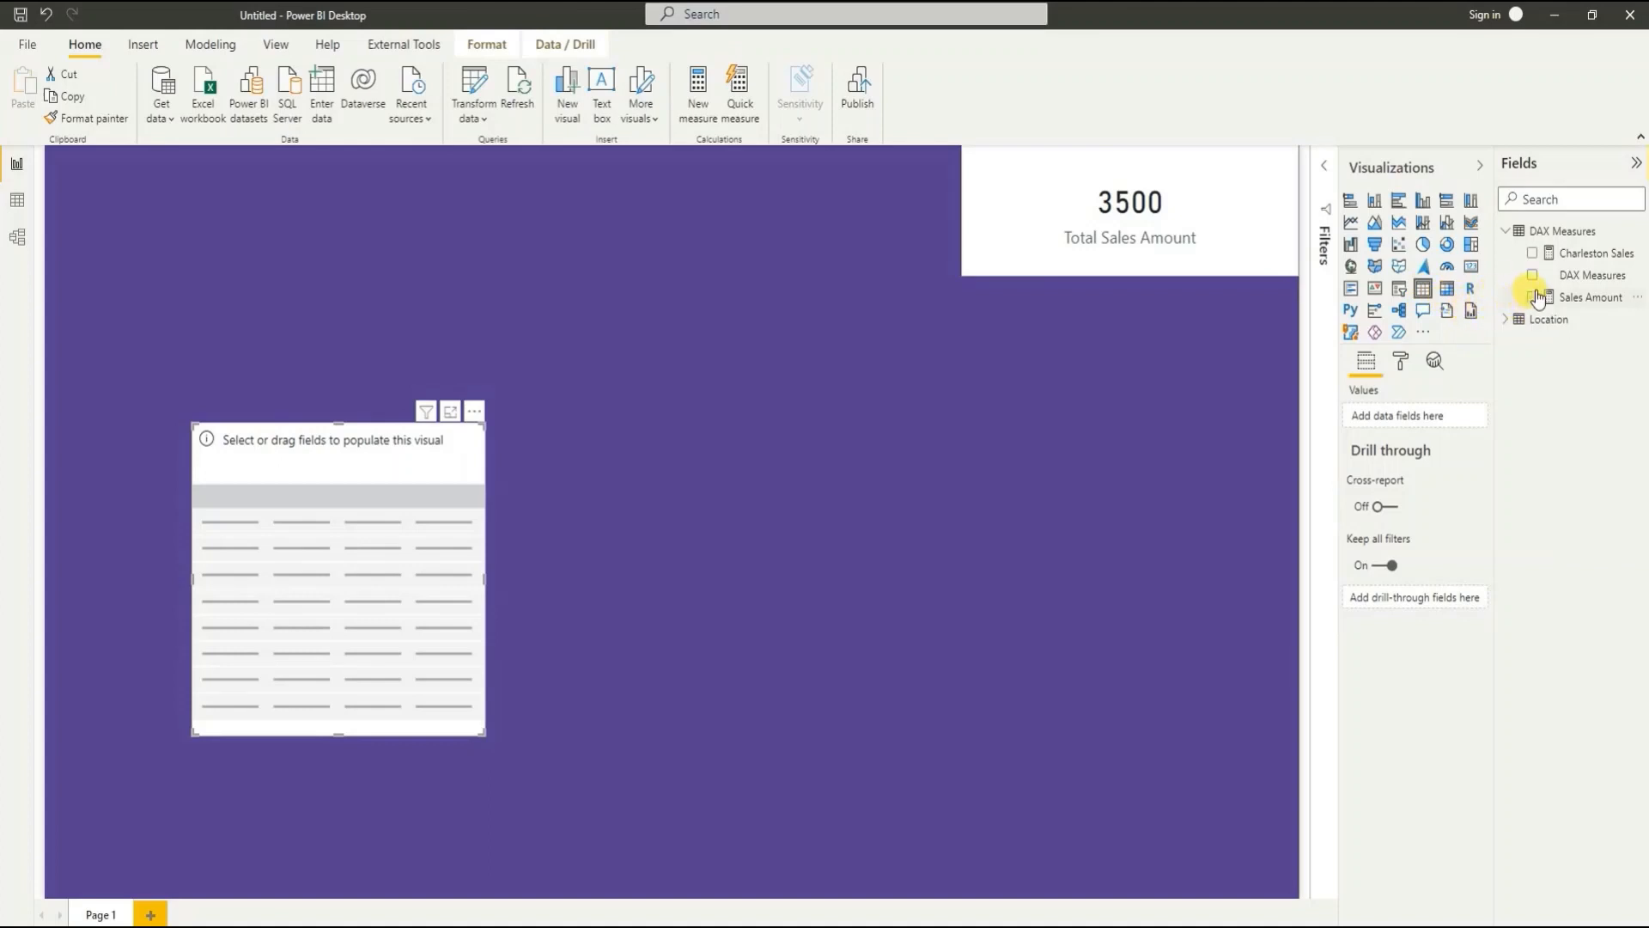
pyautogui.click(1534, 255)
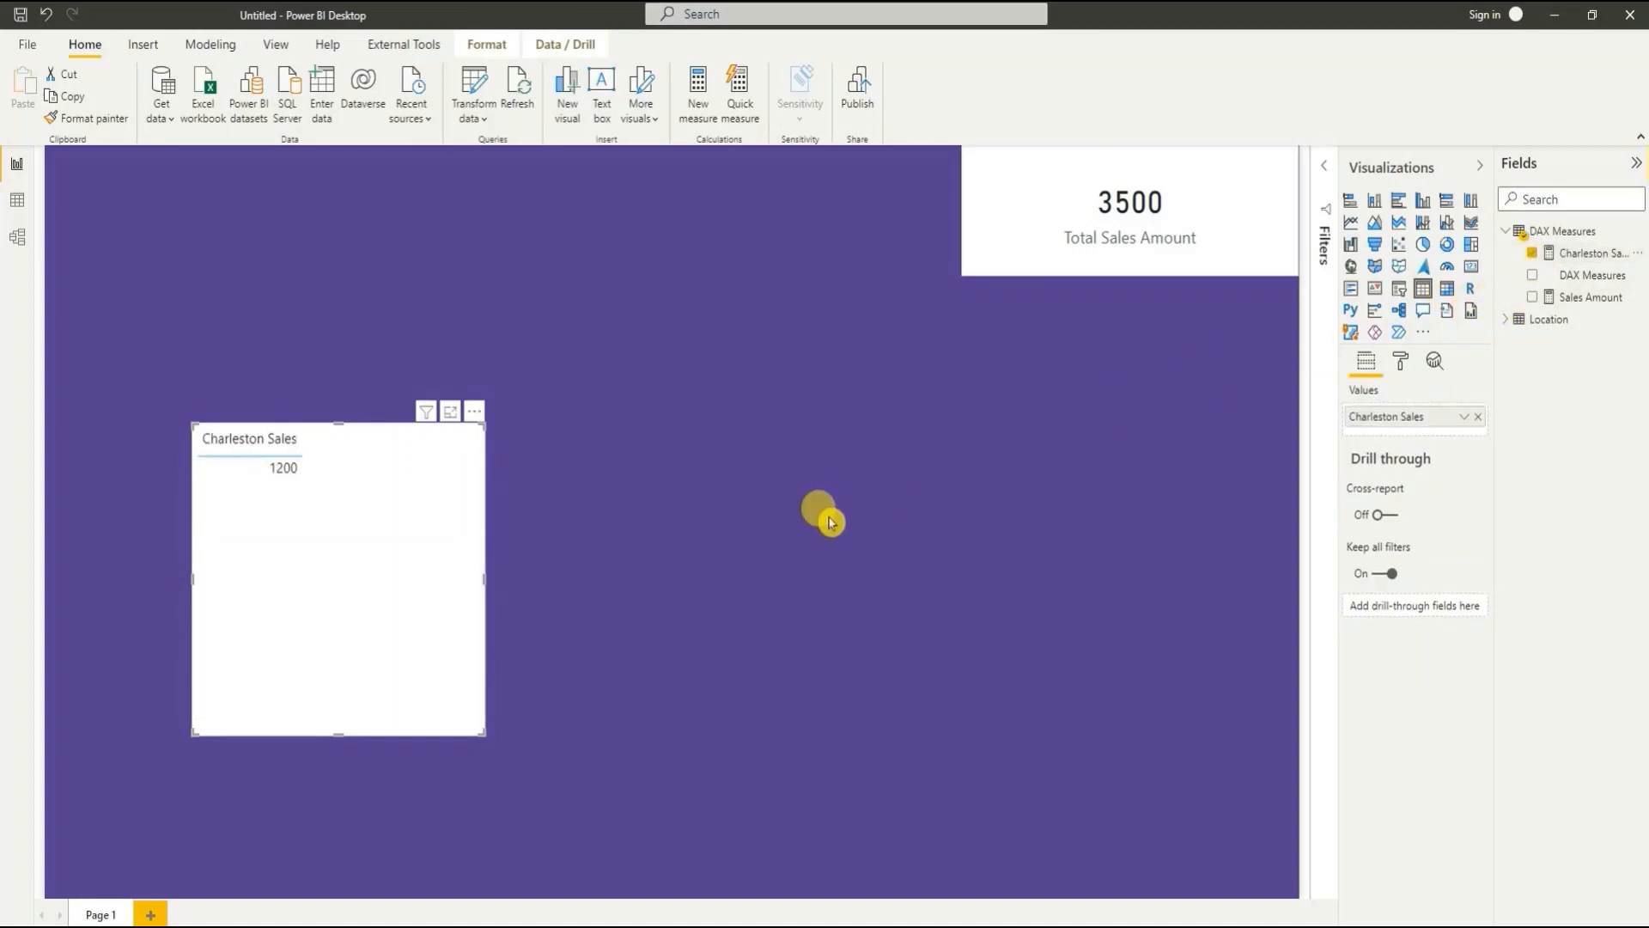
pyautogui.moveTo(338, 562); pyautogui.dragTo(258, 363)
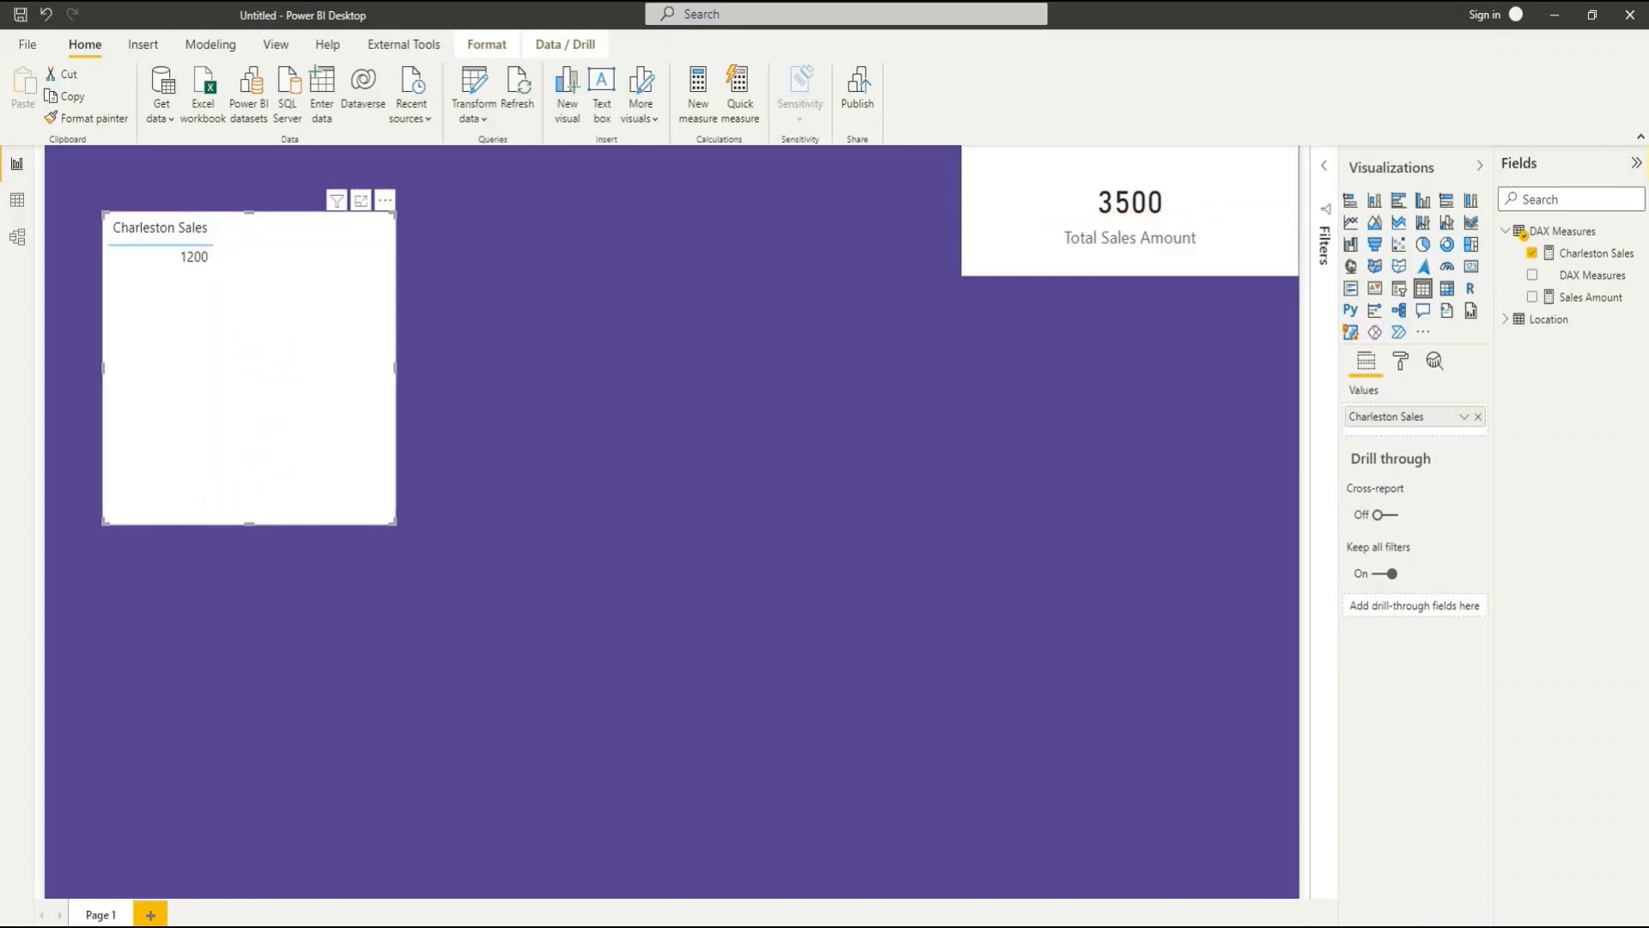
pyautogui.click(280, 633)
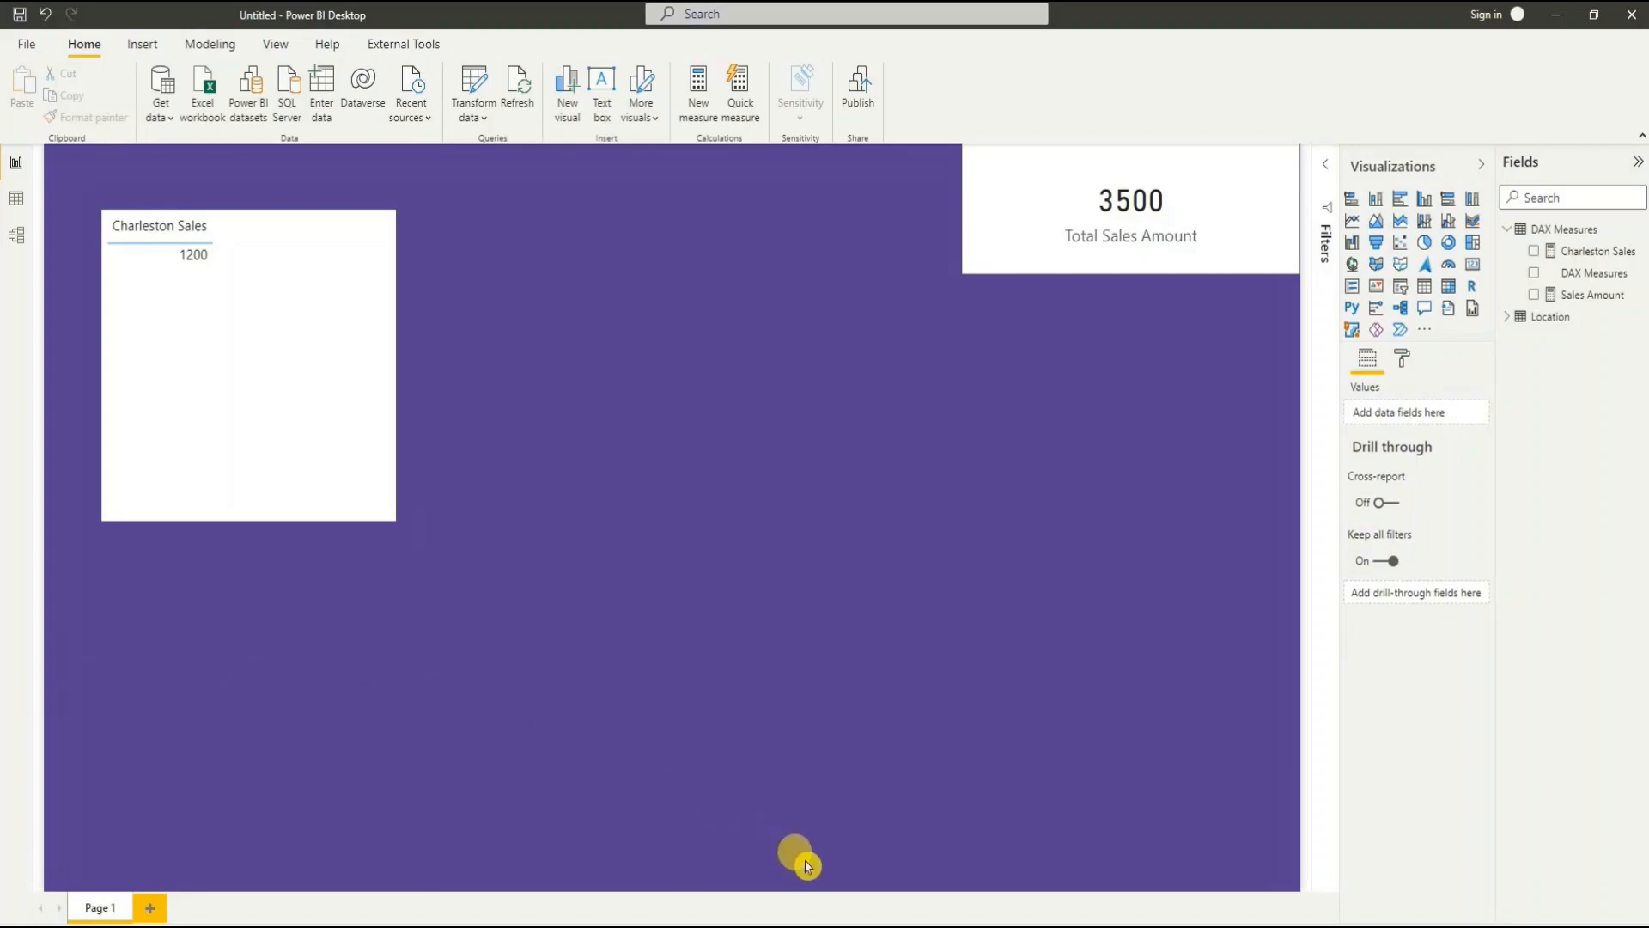
# Step: Switch to the Calculate Data workbook in Excel and fill the two Charleston rows, A2:D2 and A8:D8, with yellow
pyautogui.click(842, 926)
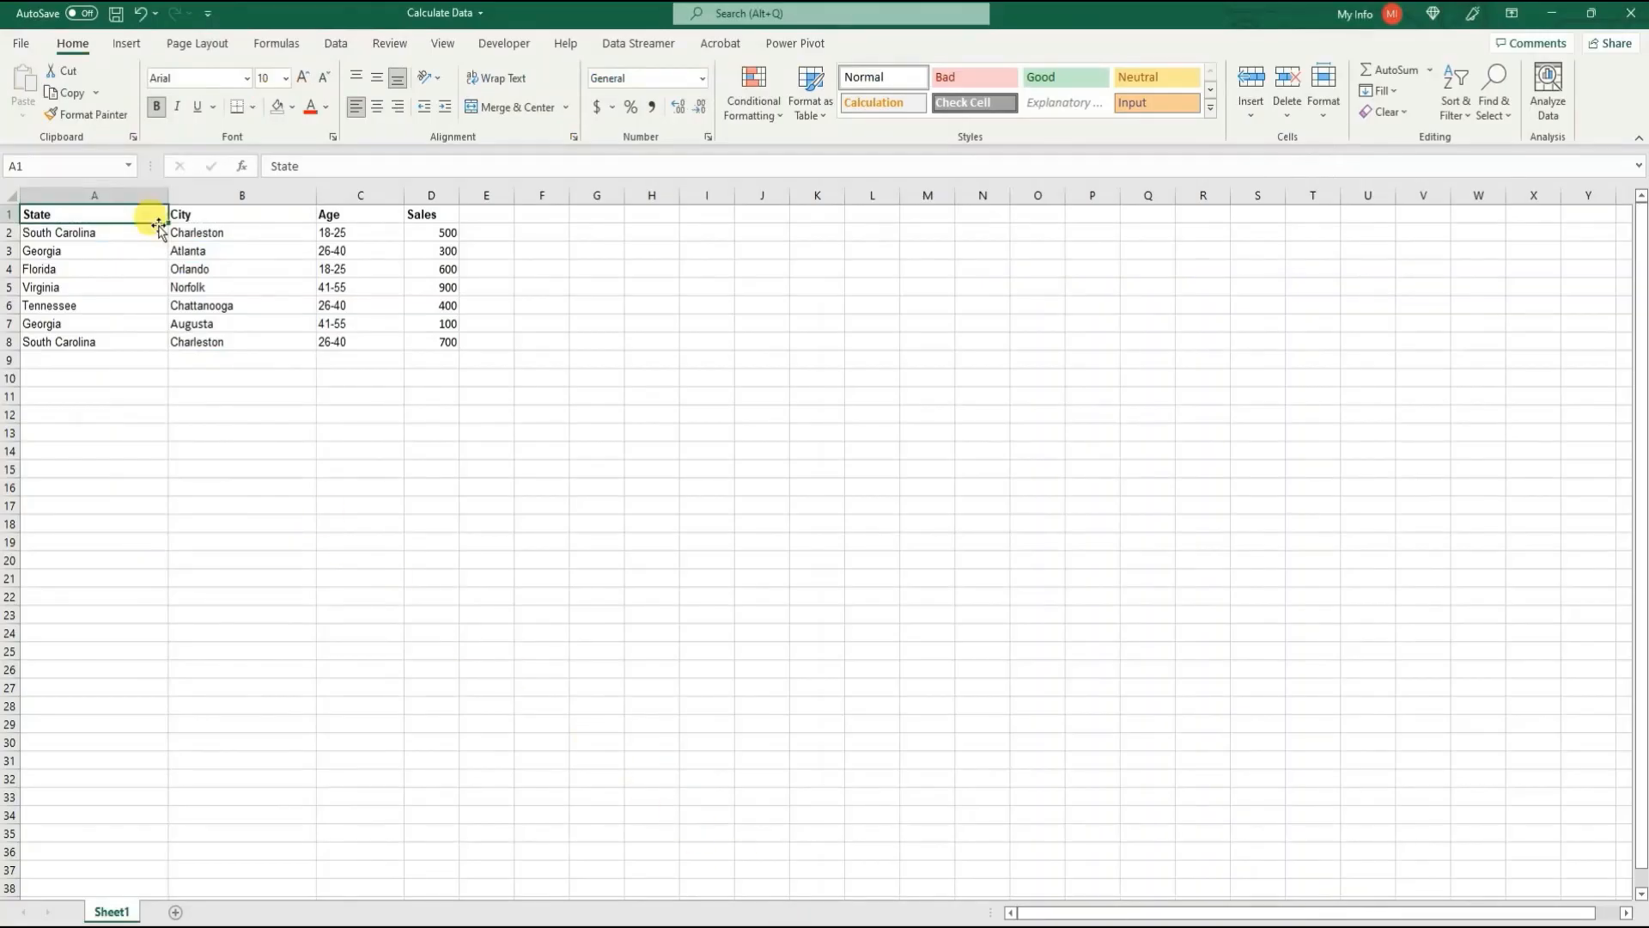
pyautogui.click(122, 229)
pyautogui.moveTo(188, 226); pyautogui.dragTo(446, 230)
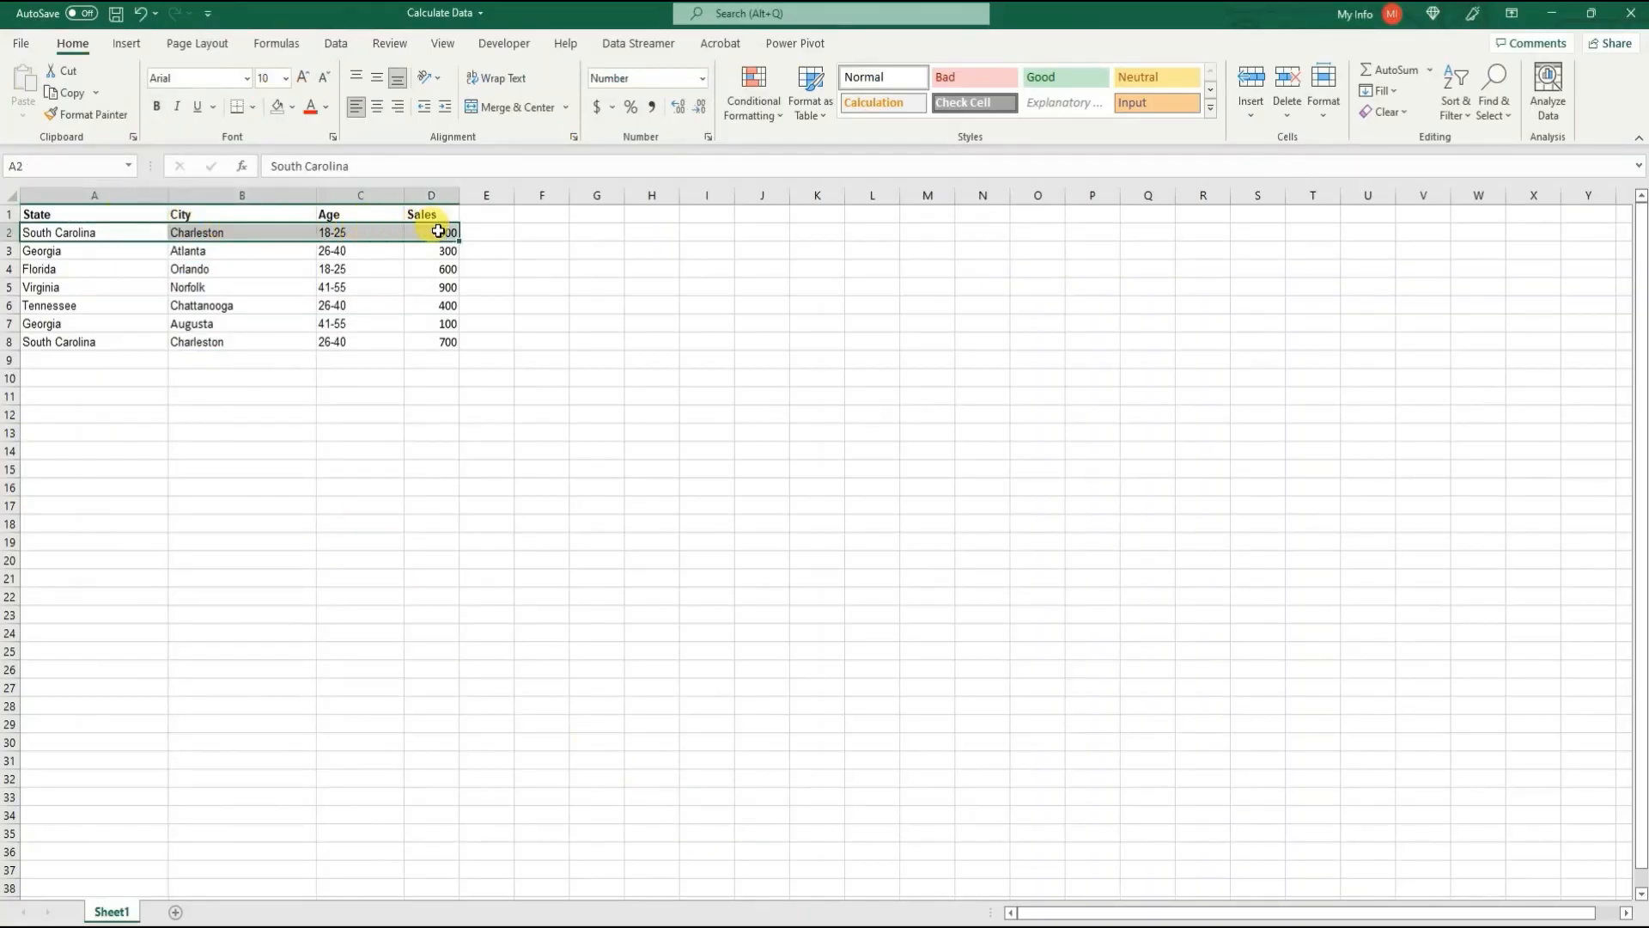
pyautogui.click(292, 106)
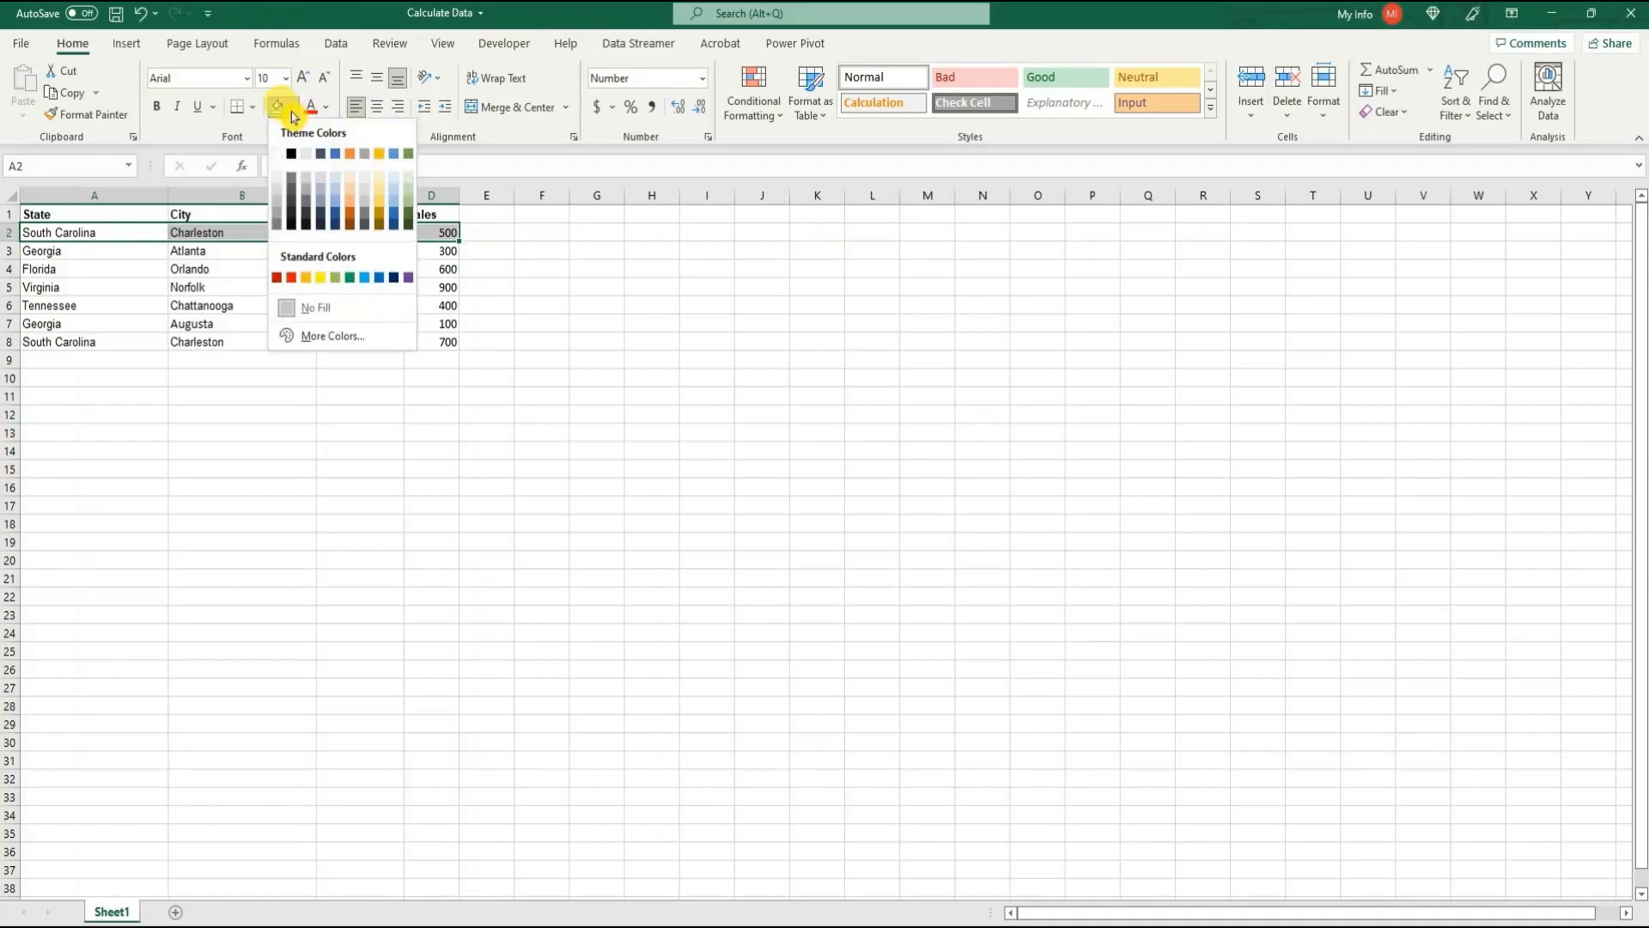
pyautogui.click(322, 282)
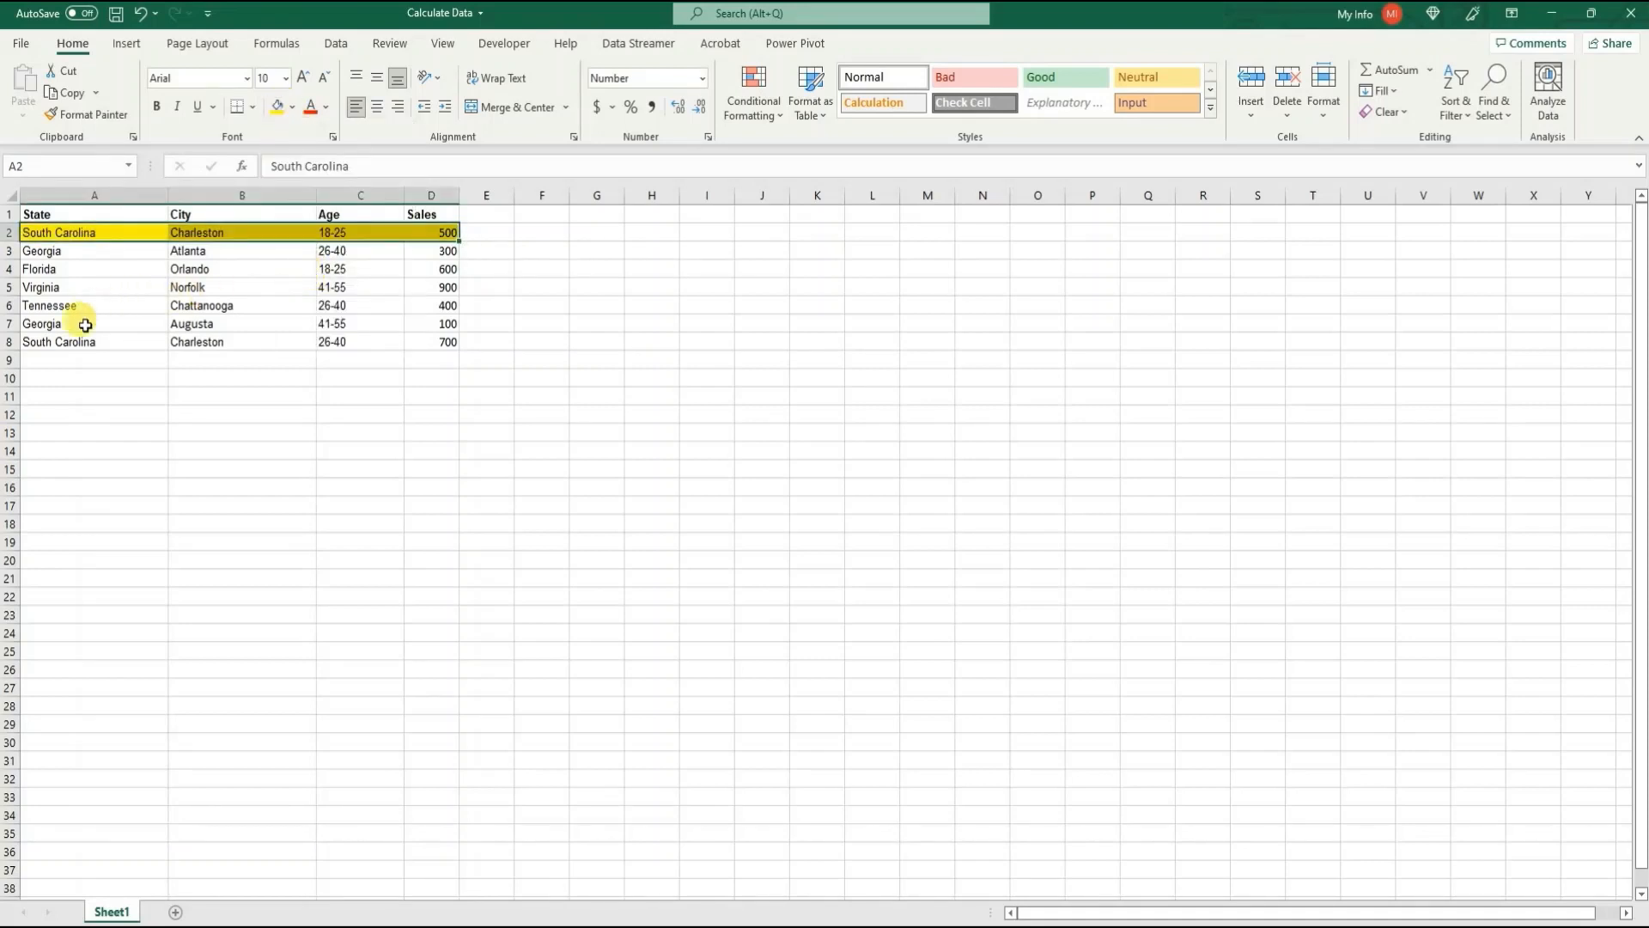
pyautogui.moveTo(92, 339); pyautogui.dragTo(446, 341)
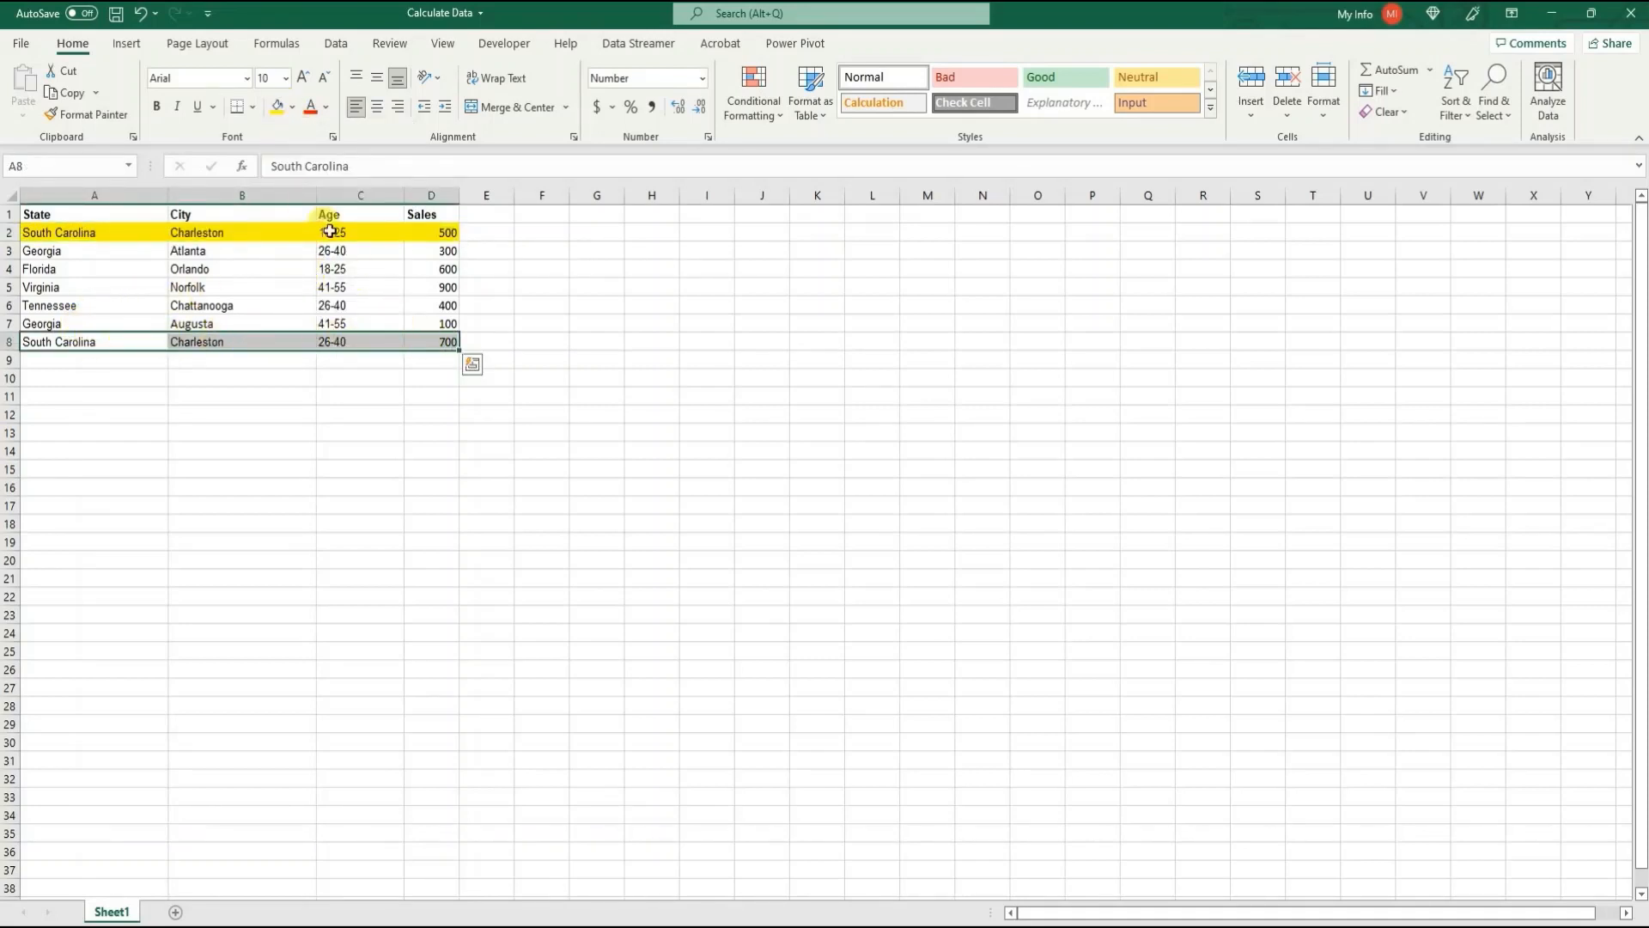
pyautogui.click(275, 107)
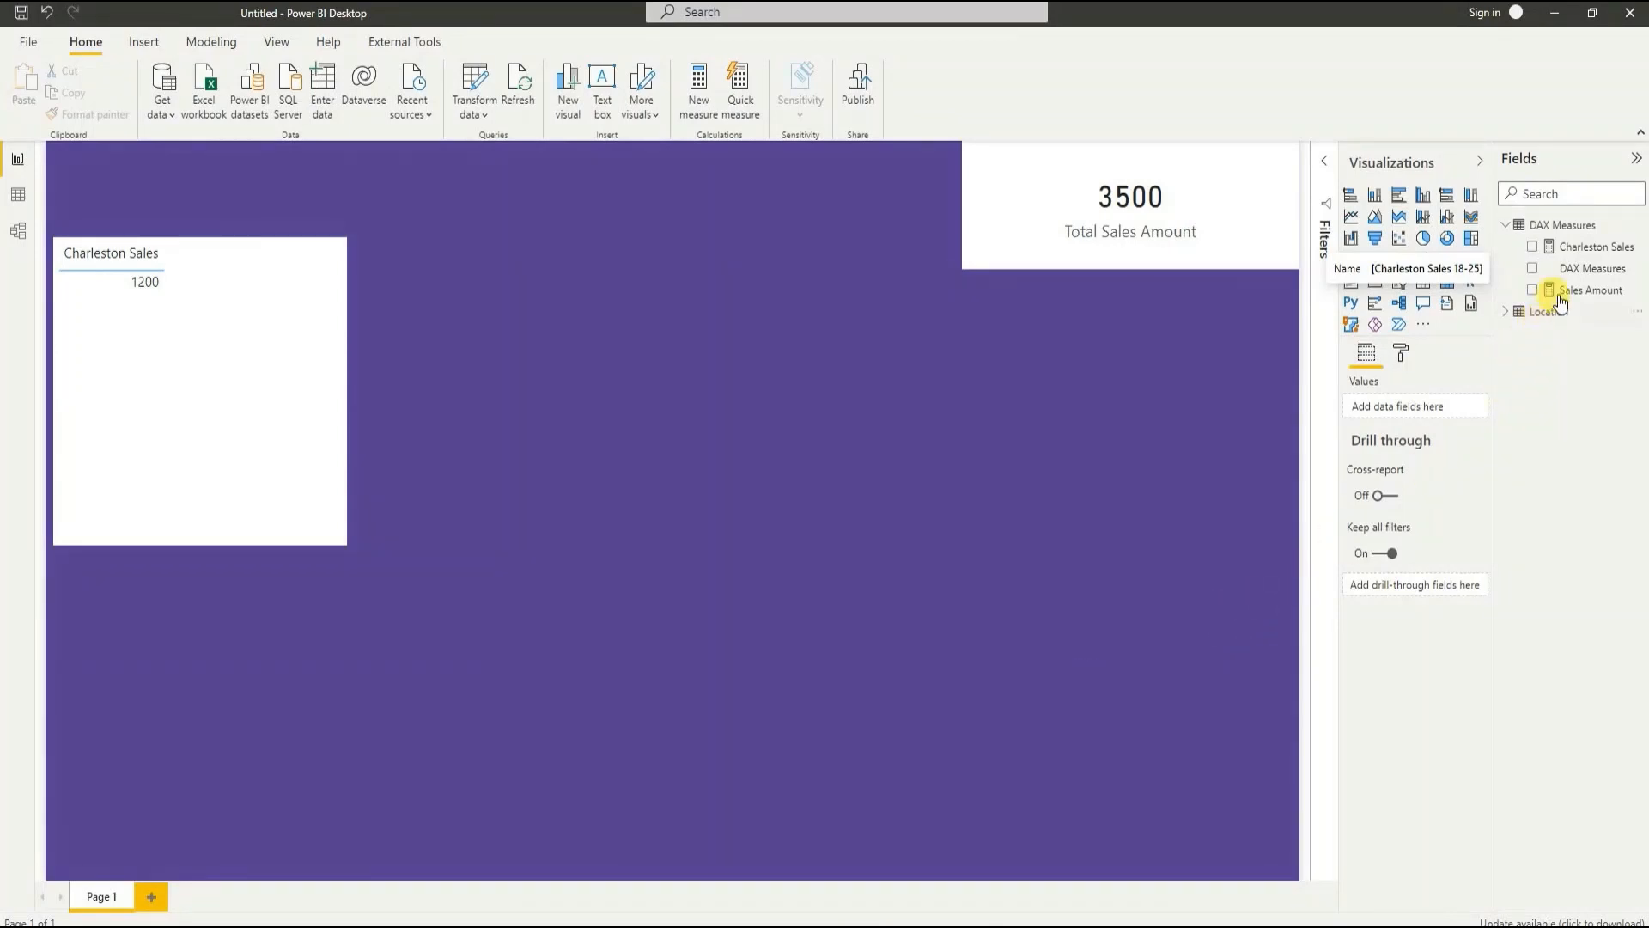
# Step: In Power BI, add a measure to DAX Measures: Charleston Sales 18-25 = CALCULATE([Sales Amount], 'Location'[City] = "Charleston", 'Location'[Age] = "18-25")
pyautogui.click(1567, 222)
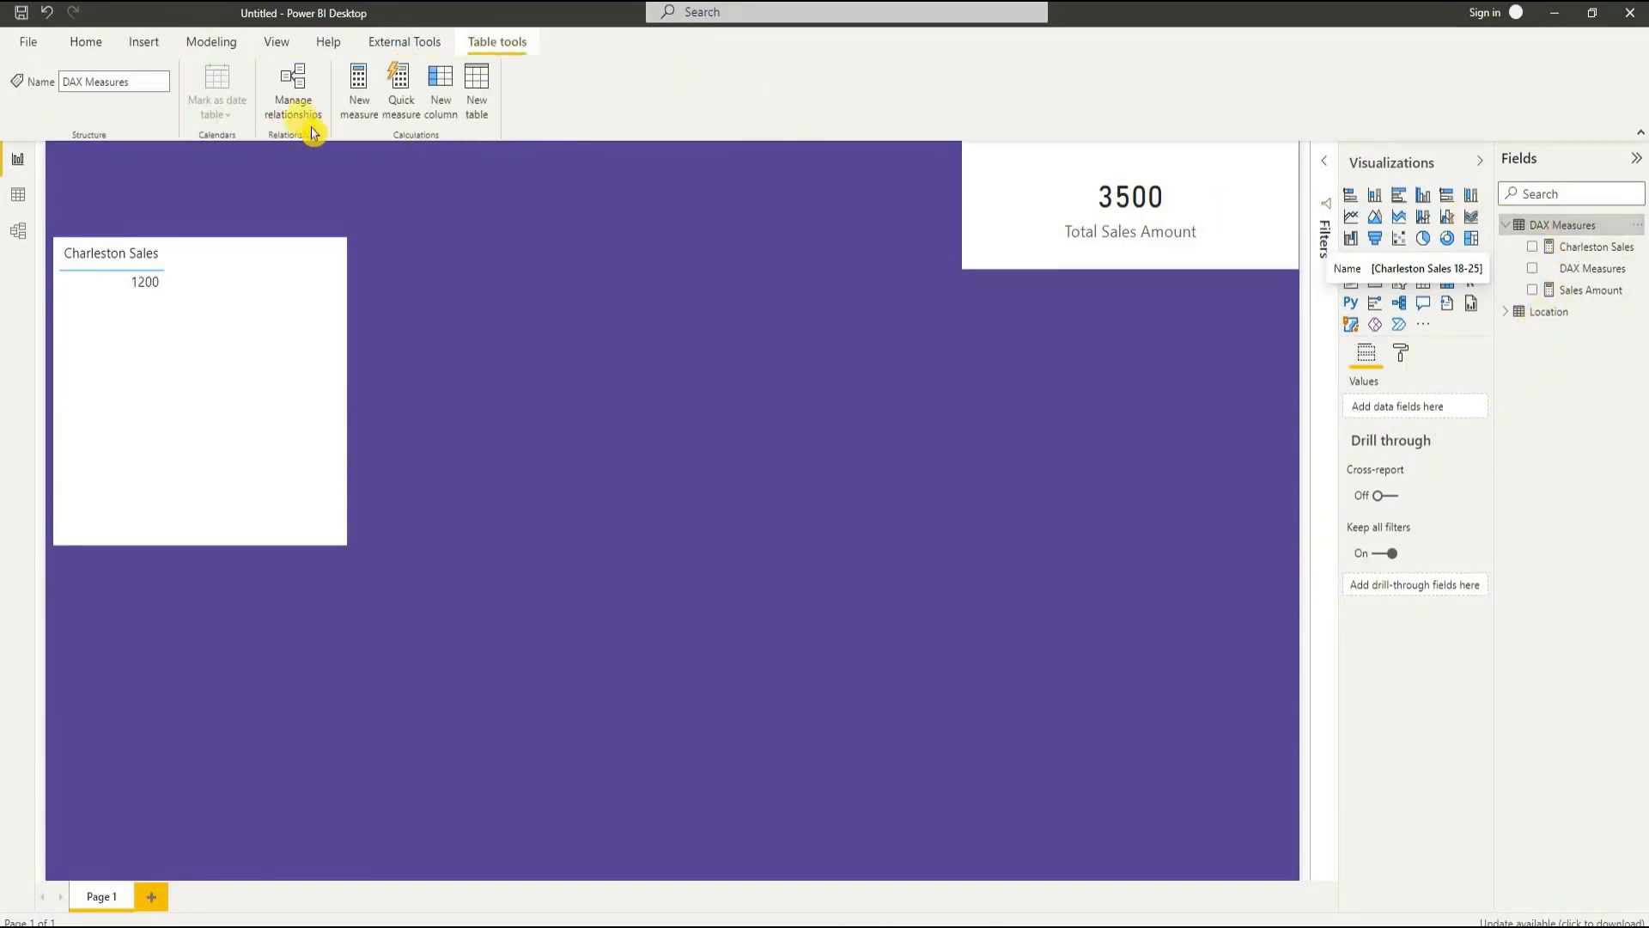
pyautogui.click(359, 96)
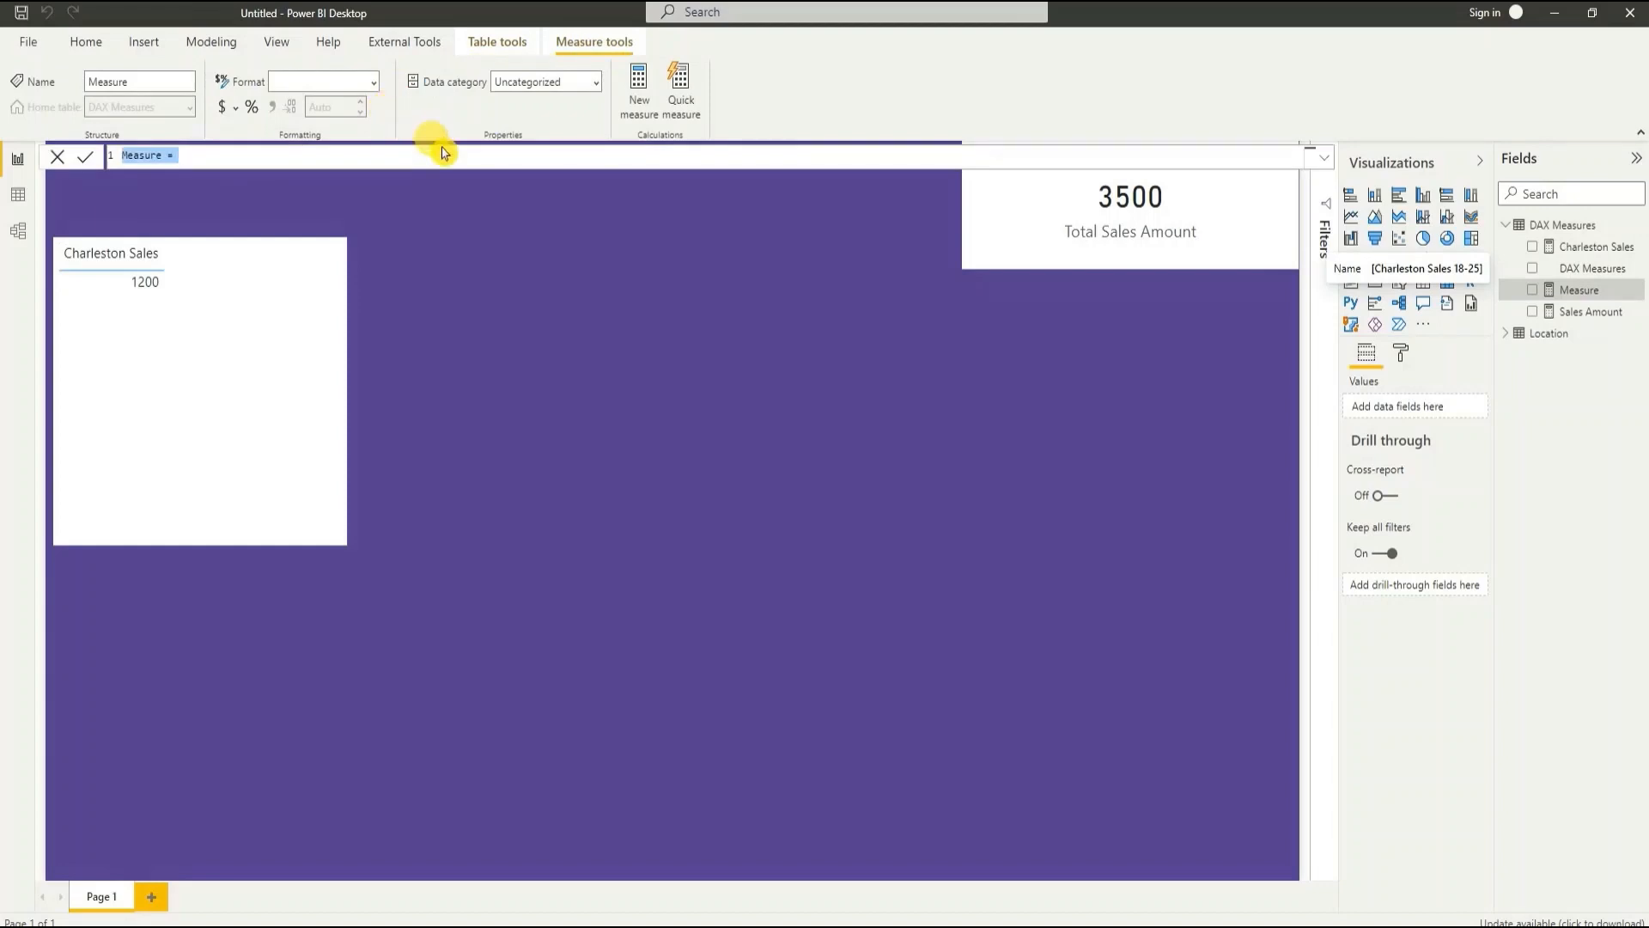
pyautogui.write('Charleston Sales 18-25 = CALCULATE (     [Sales Amount],     \'Location\'[City] = "Charleston",     \'Location\'[Age] = "18-25" )')
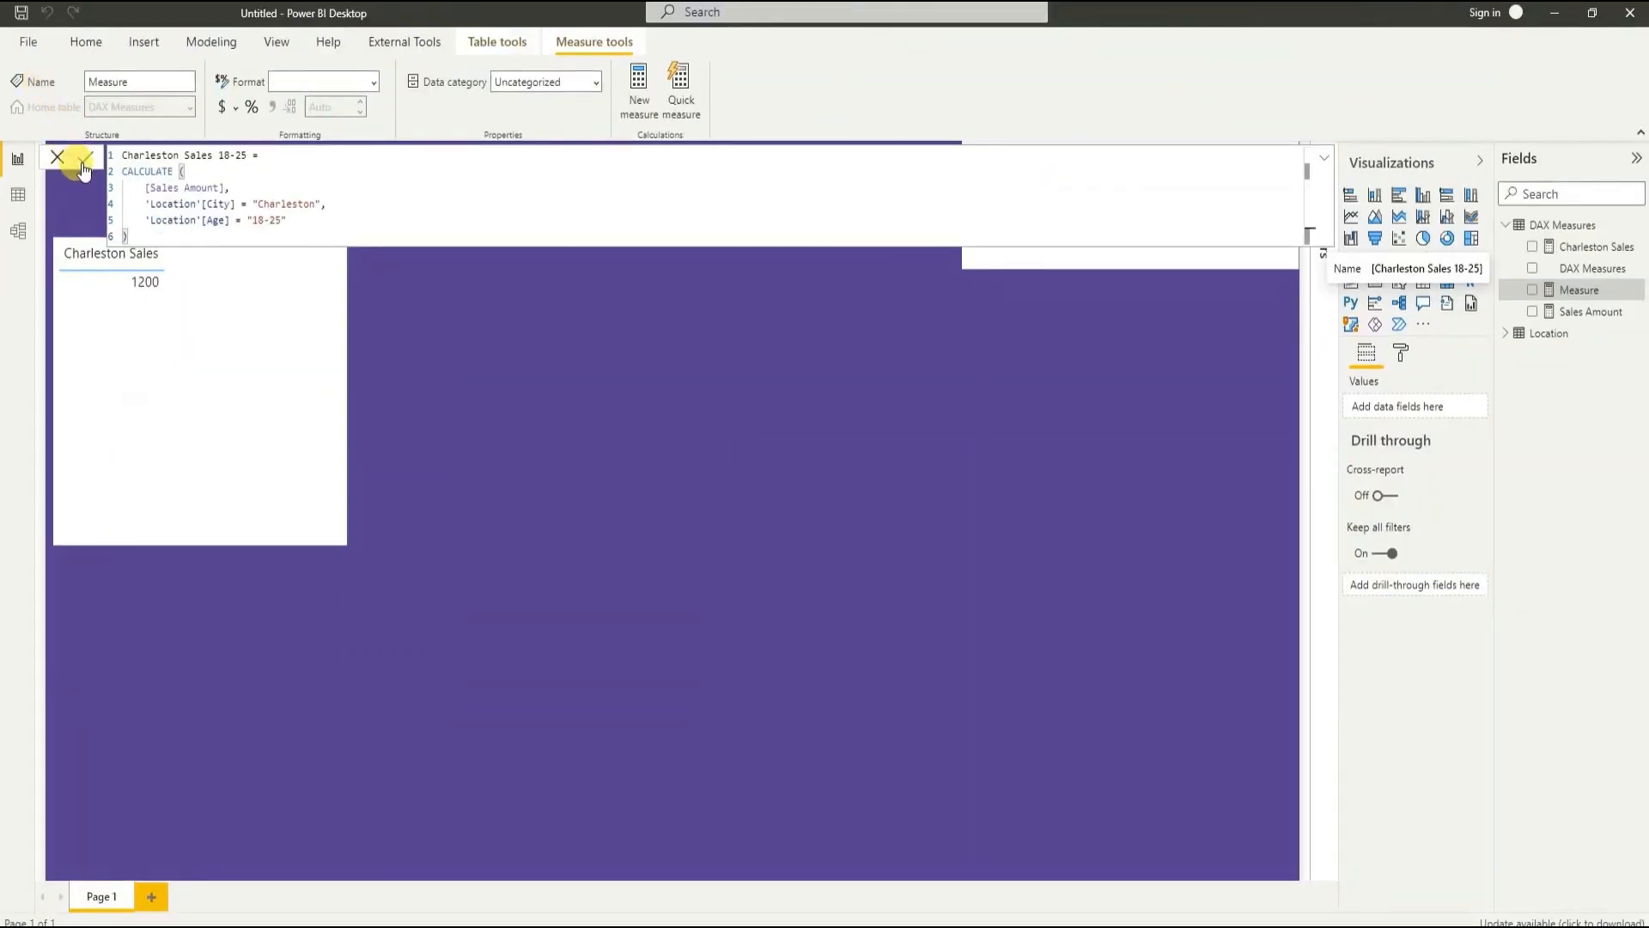
pyautogui.click(83, 164)
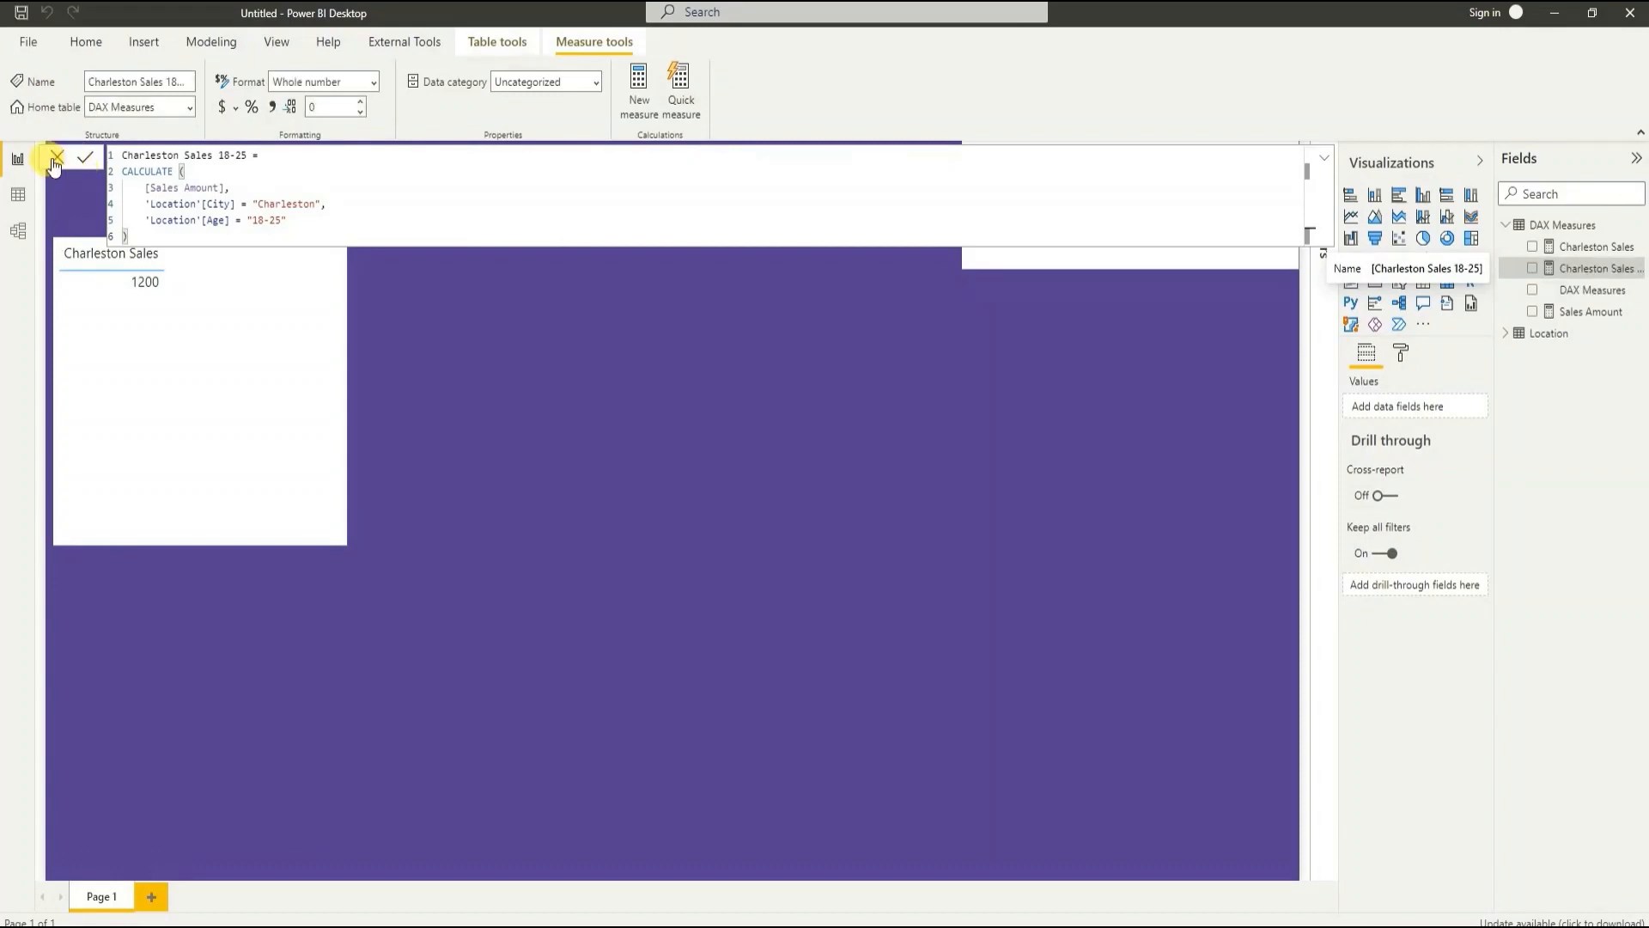
pyautogui.click(57, 157)
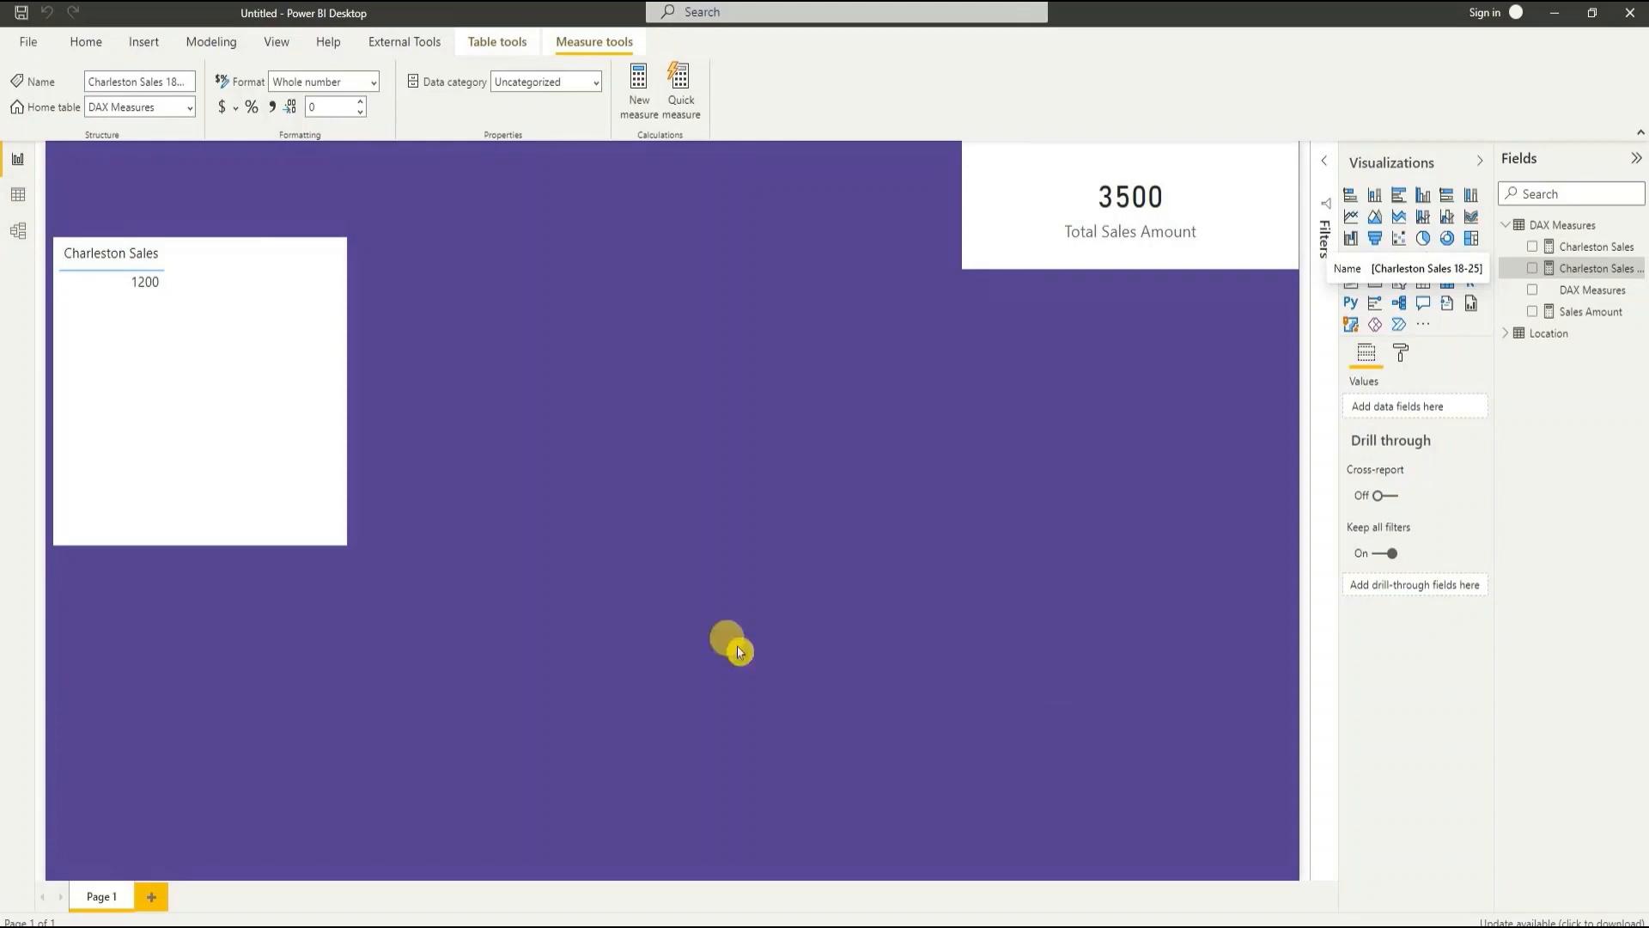
# Step: Add the Charleston Sales 18-25 measure as a second column of the Charleston Sales table visual
pyautogui.click(1413, 803)
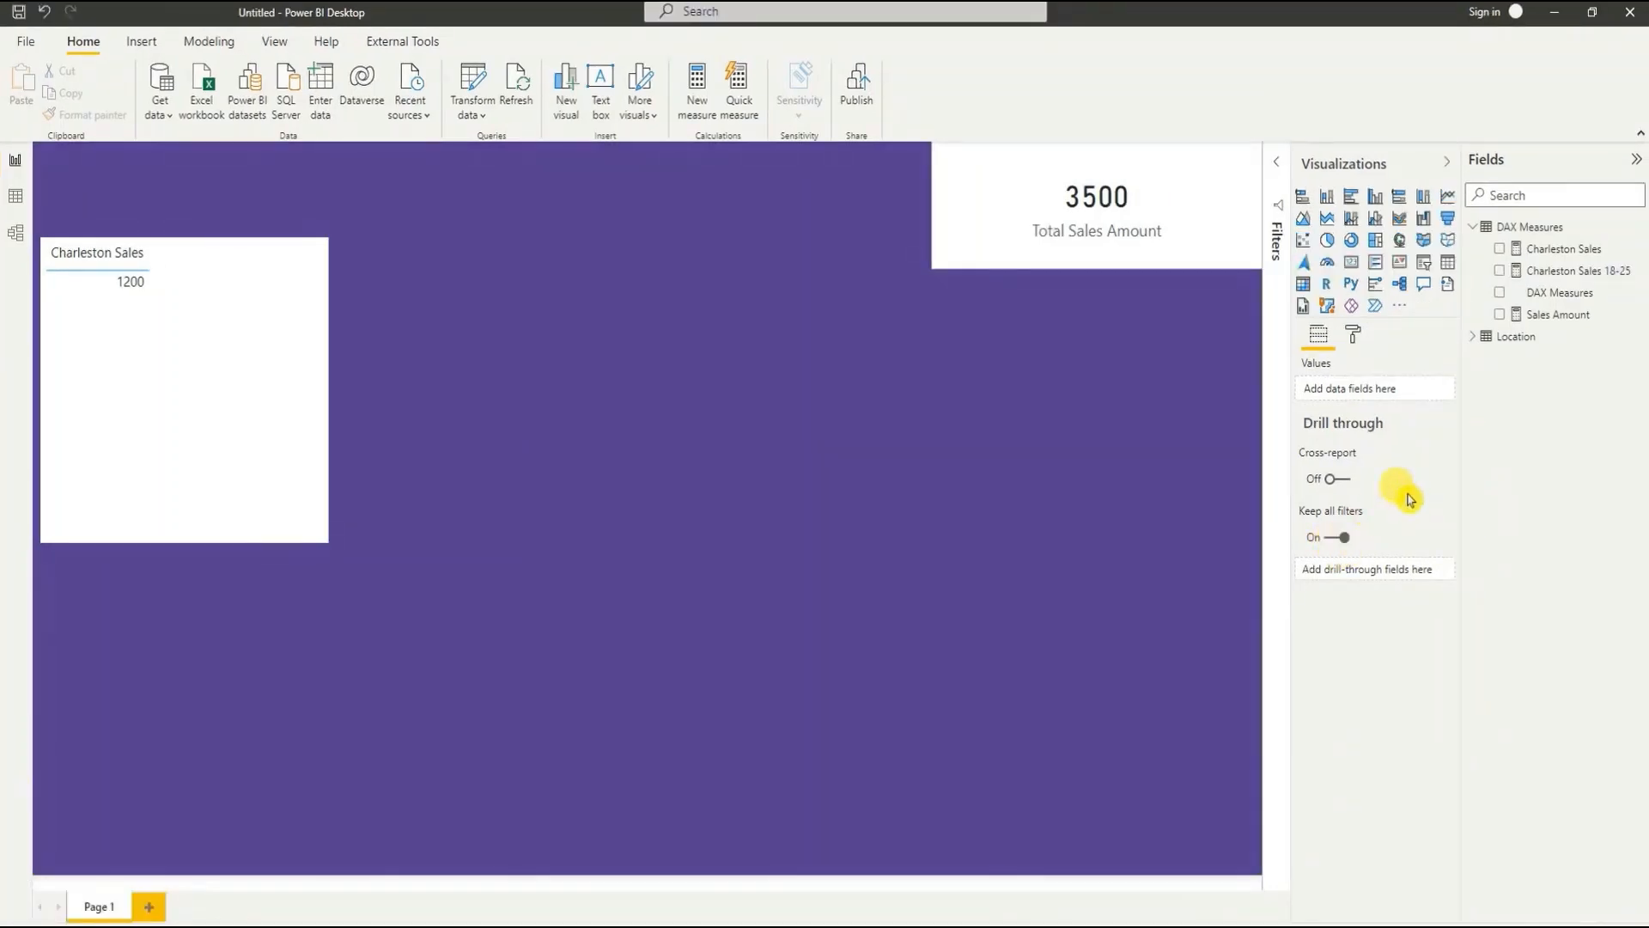
pyautogui.moveTo(1568, 270); pyautogui.dragTo(231, 350)
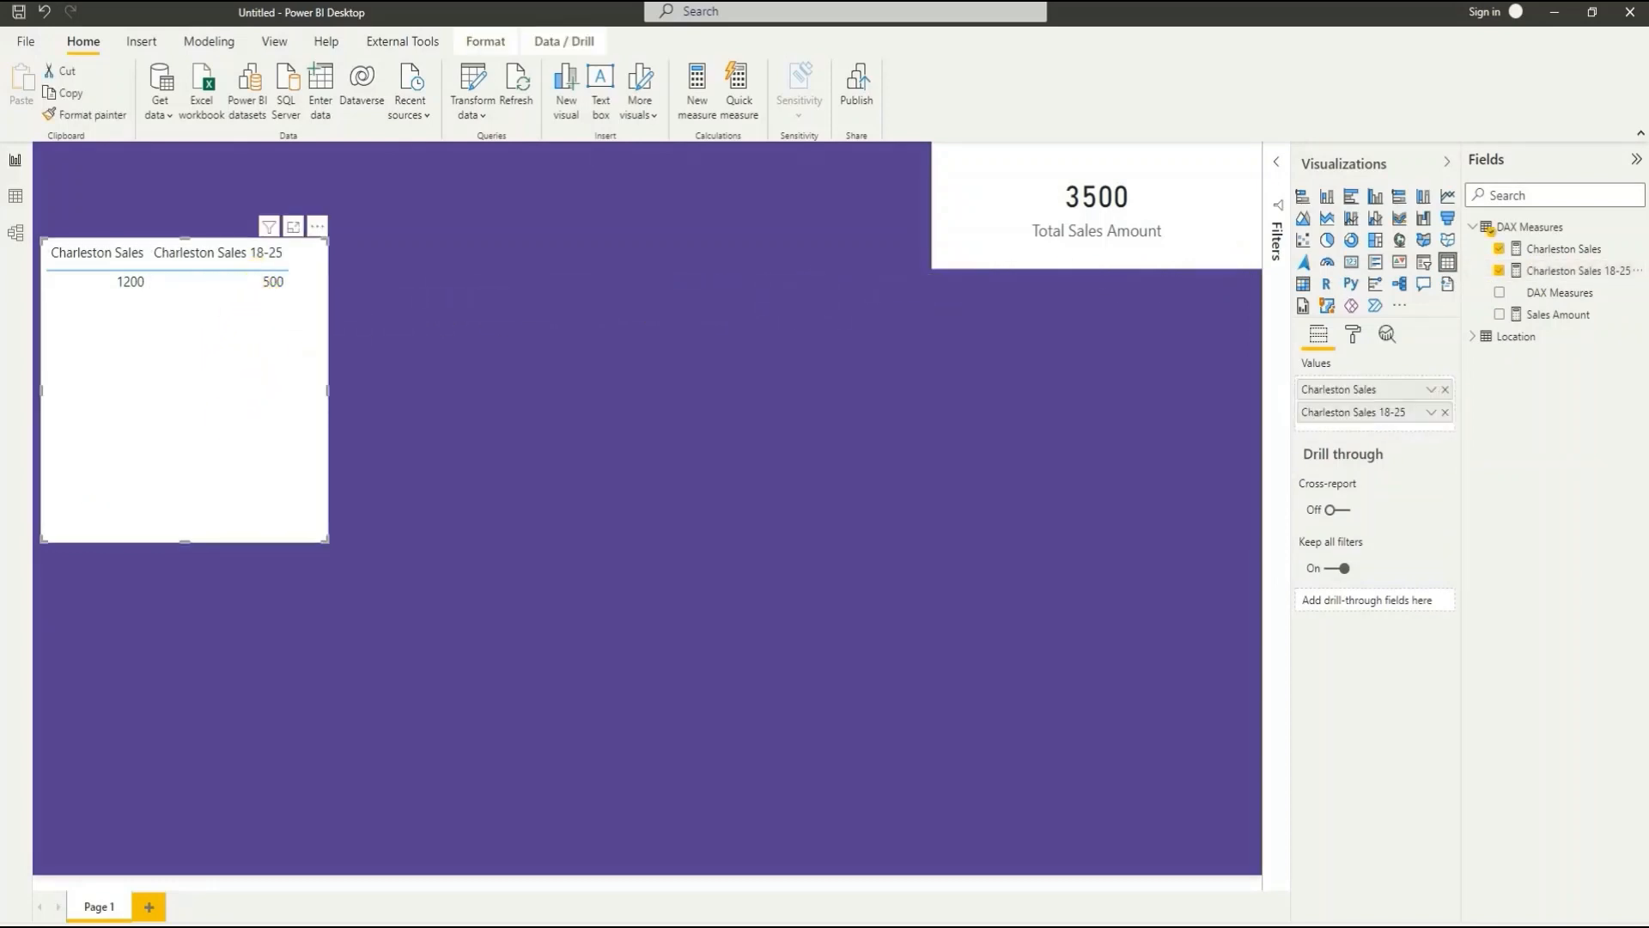
pyautogui.click(290, 606)
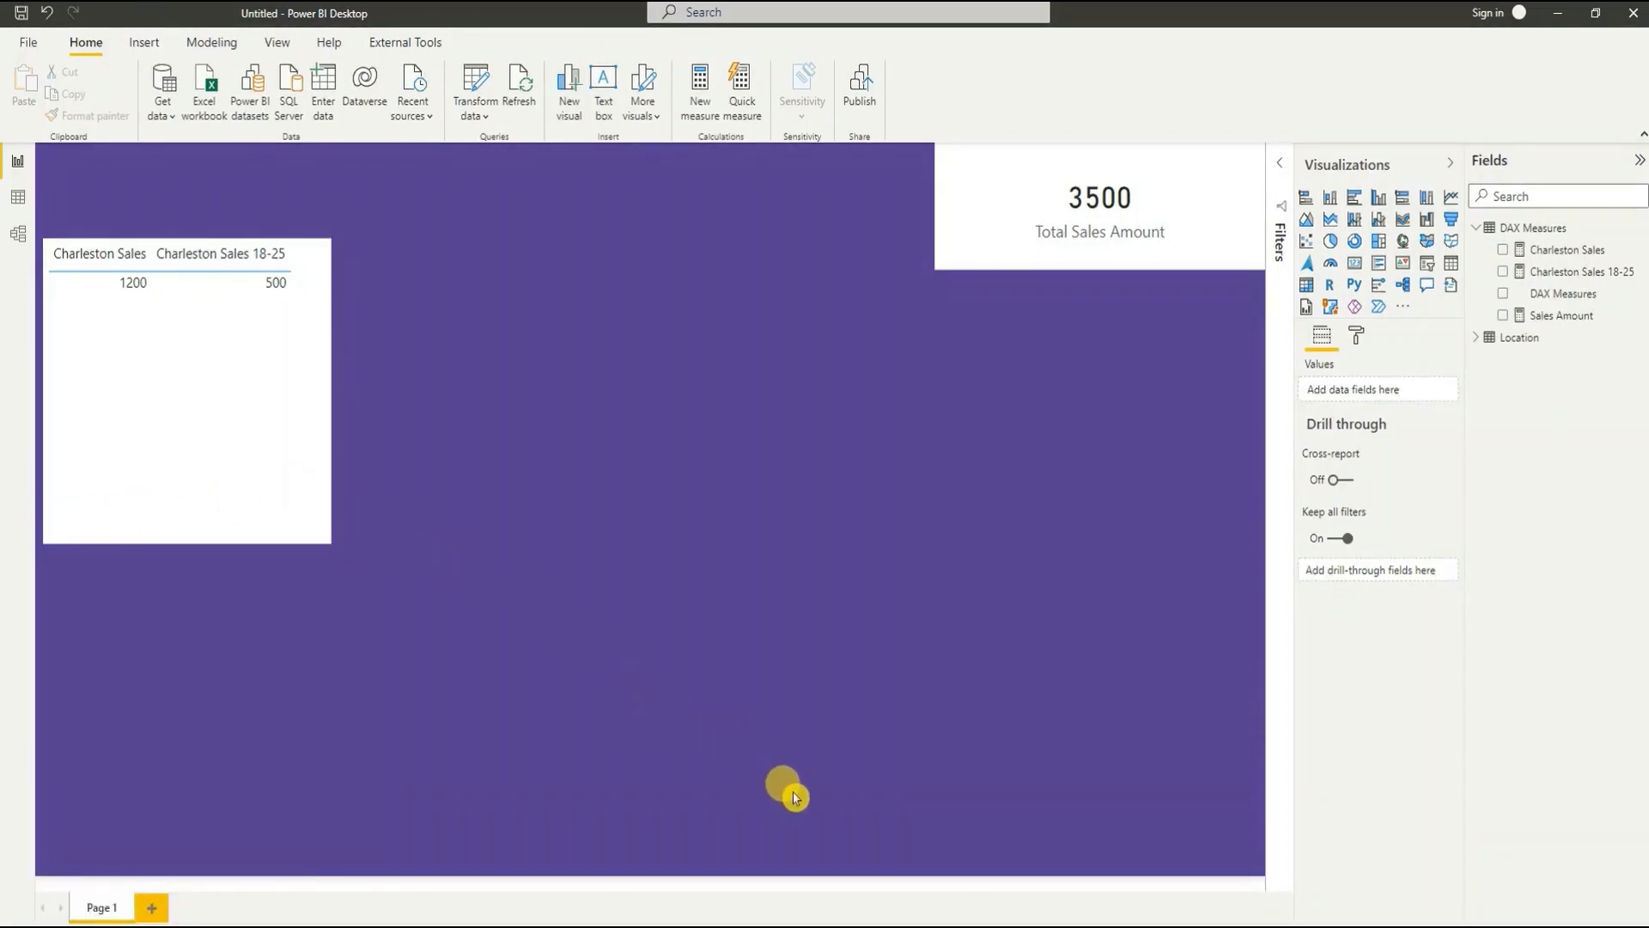
# Step: Switch to the Calculate Data workbook in Excel and fill the Charleston row for ages 18-25, A2:D2, with yellow
pyautogui.hotkey('alt', 'Tab')
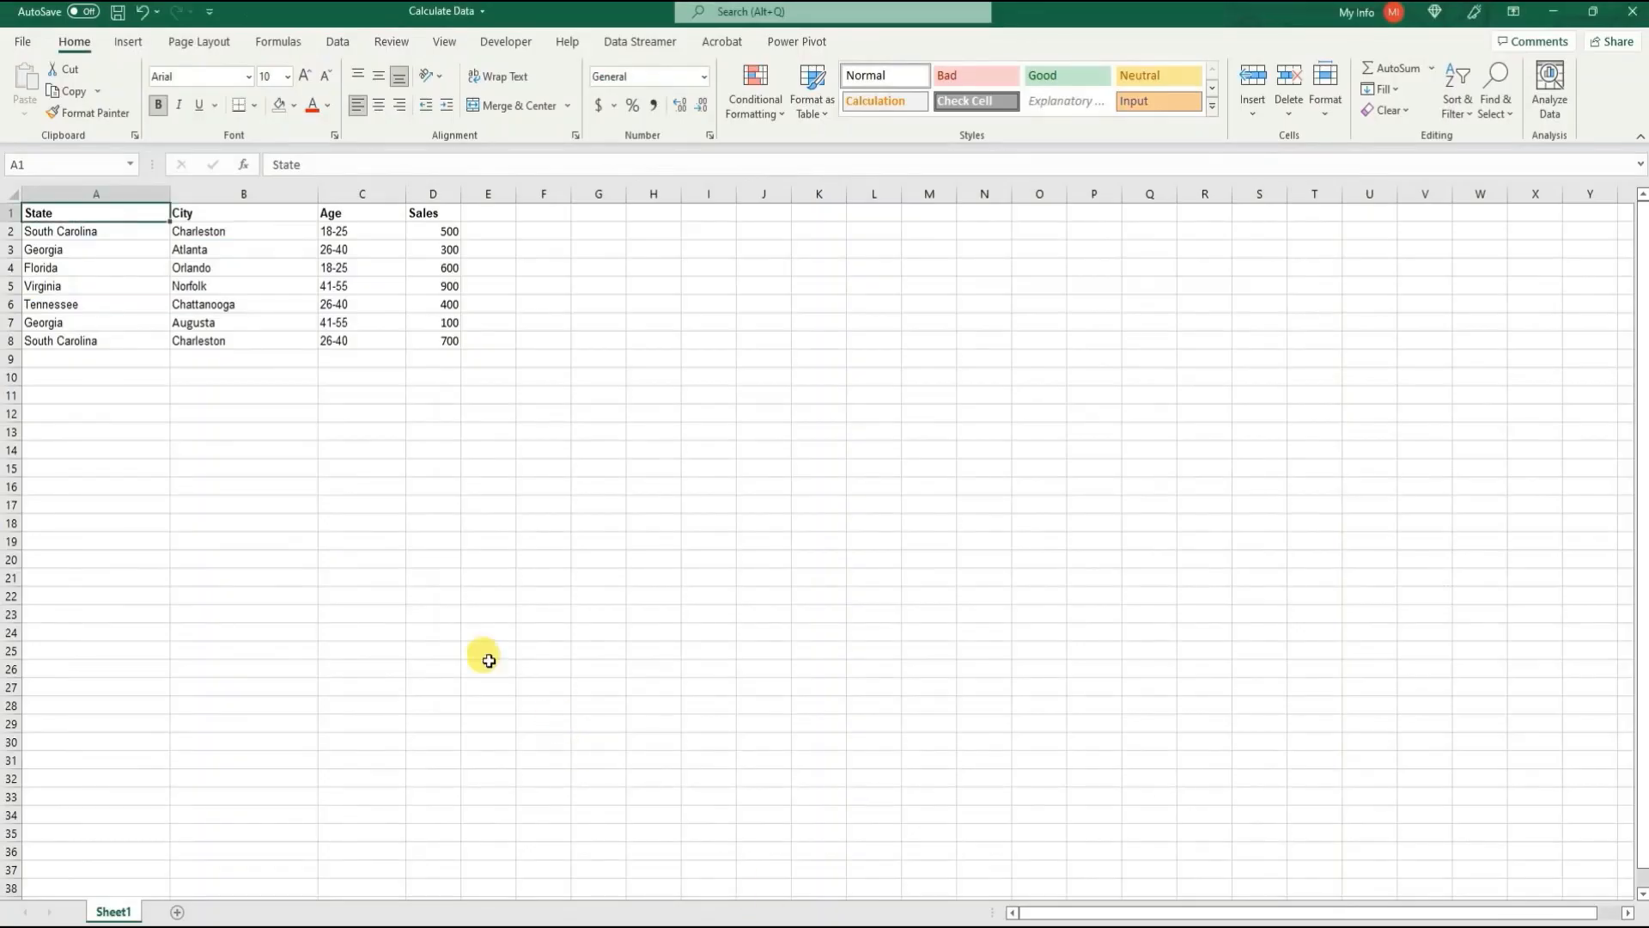
pyautogui.click(66, 228)
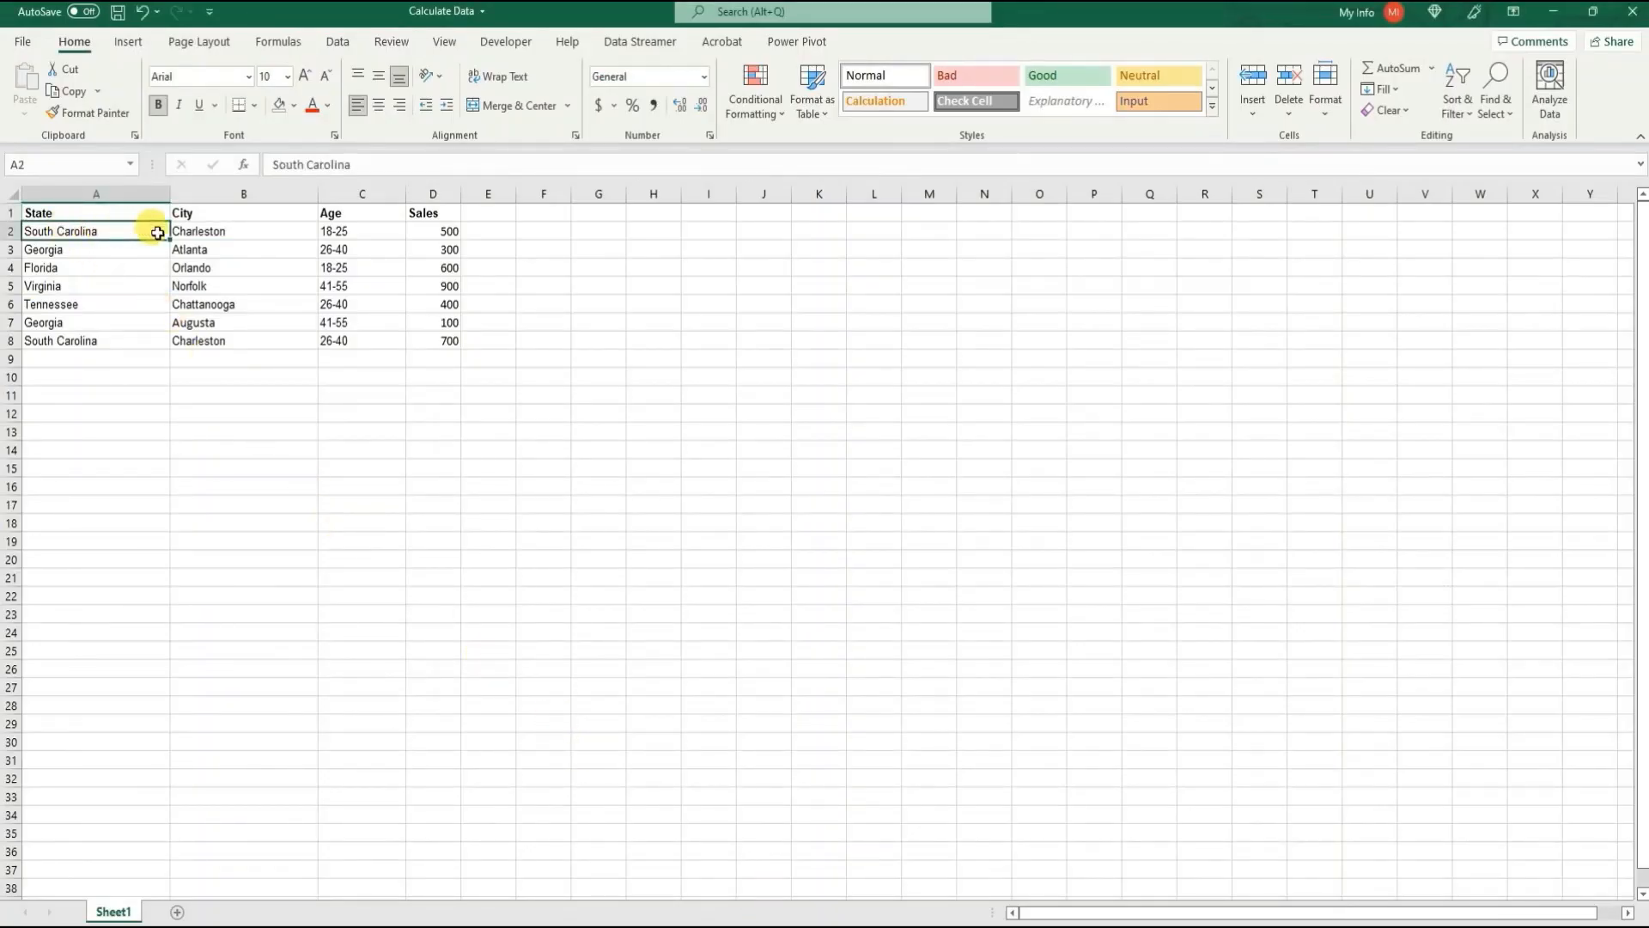
pyautogui.moveTo(158, 233); pyautogui.dragTo(435, 229)
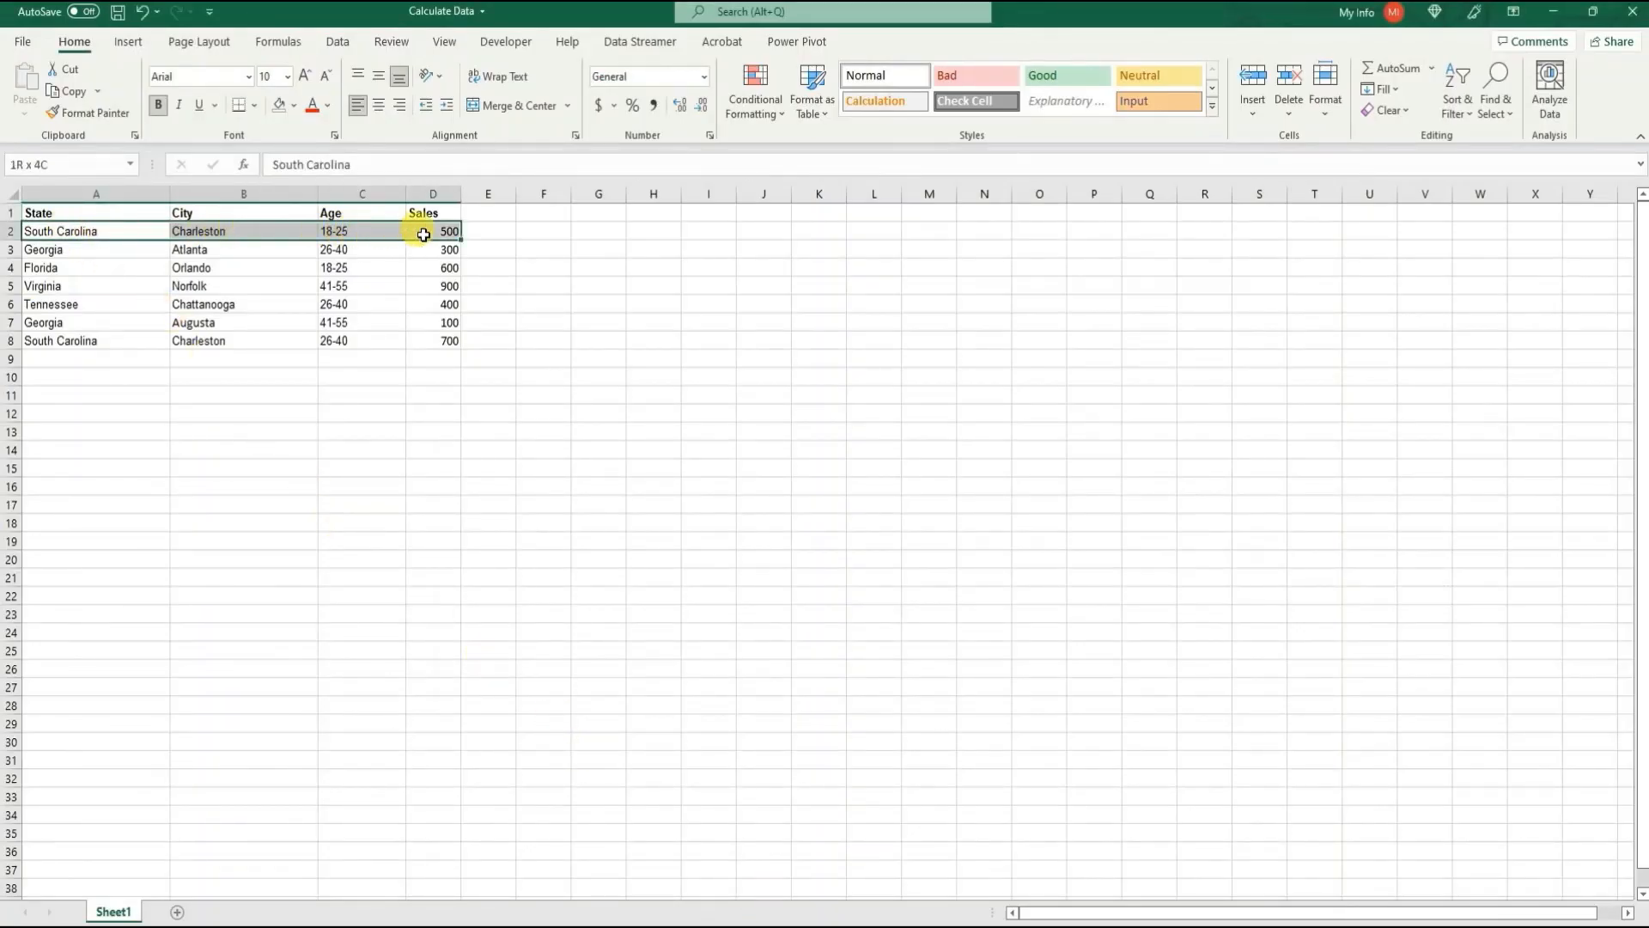
pyautogui.click(295, 105)
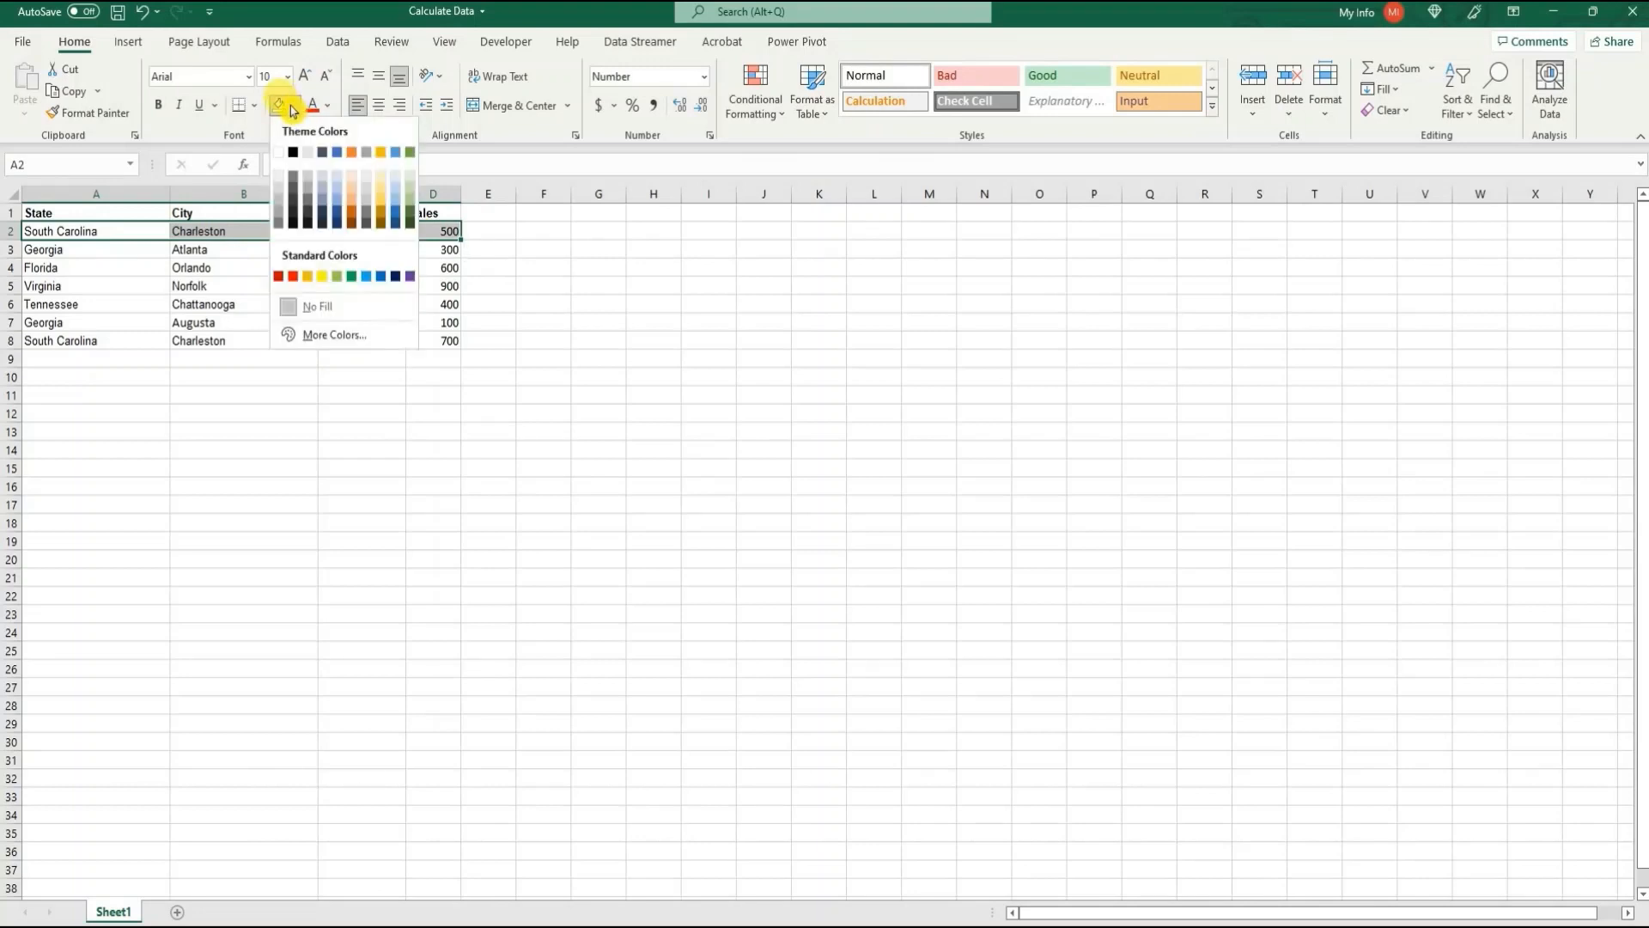
pyautogui.click(326, 277)
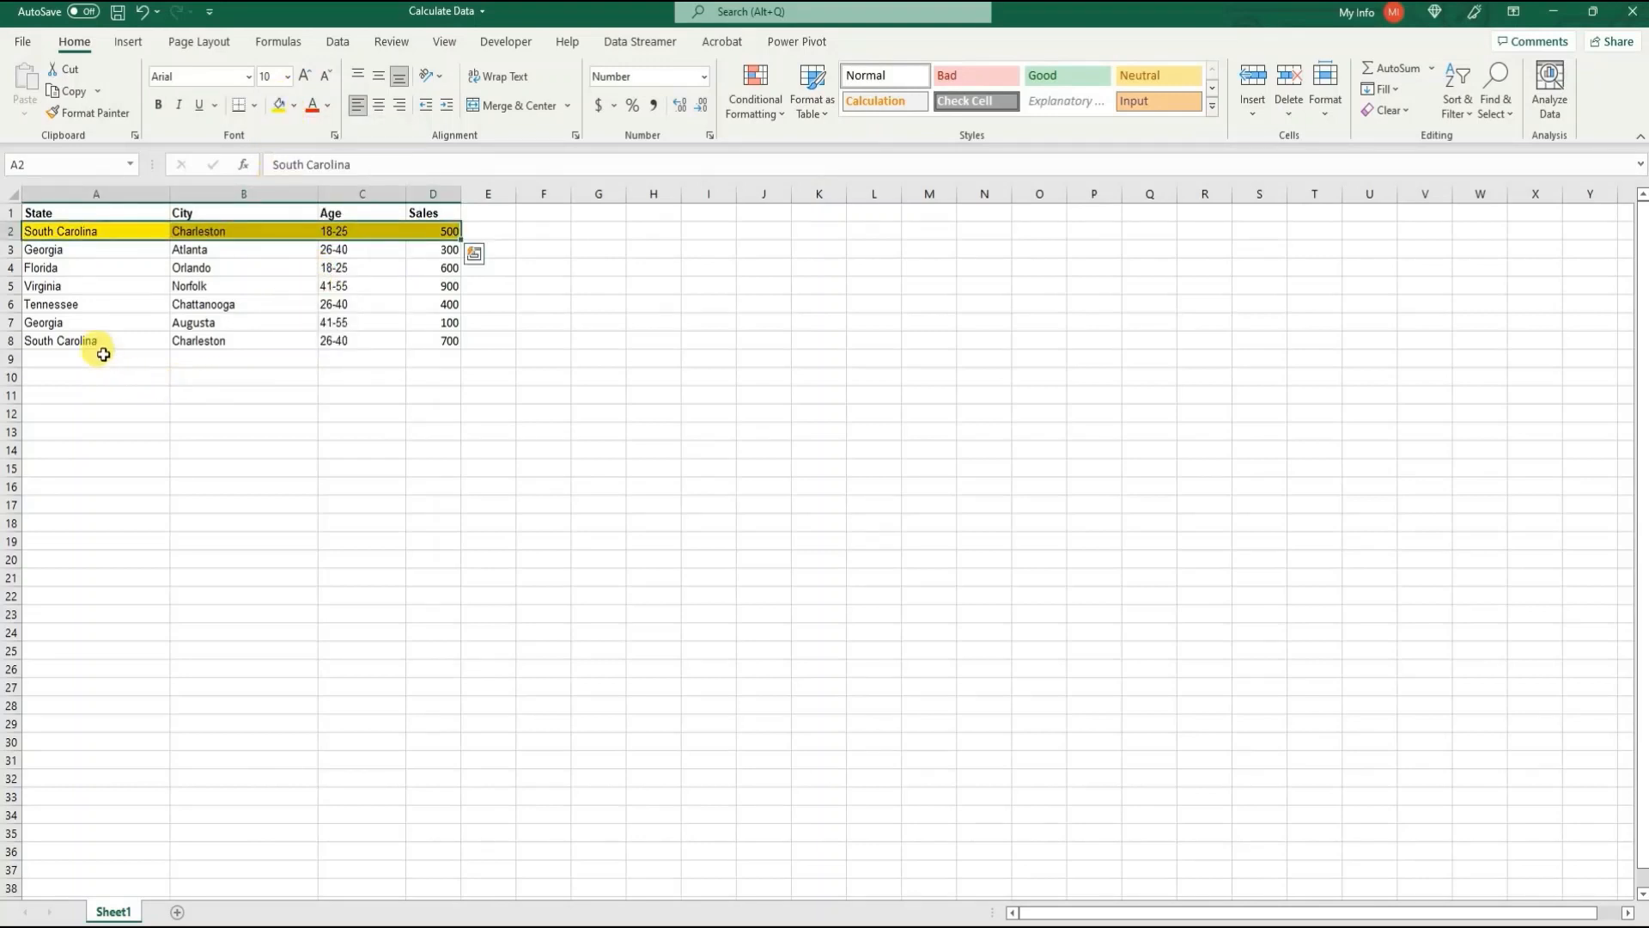
pyautogui.click(39, 212)
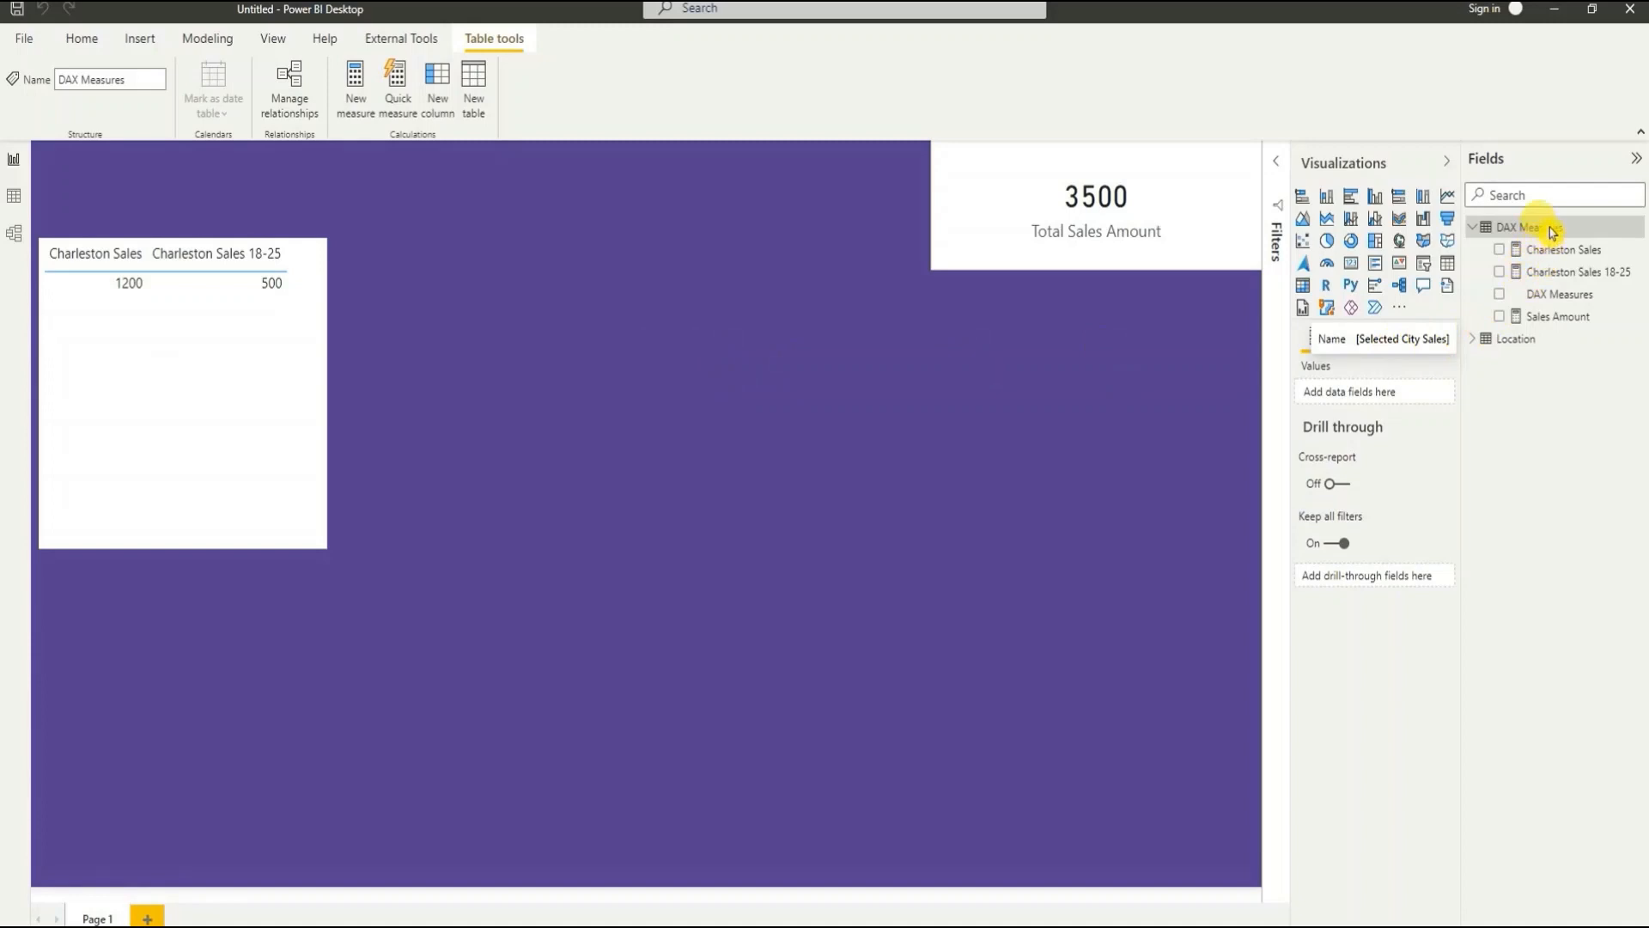
# Step: In Power BI, add a measure to DAX Measures: Selected City Sales = CALCULATE([Sales Amount], 'Location'[City] = SELECTEDVALUE(Location[City]))
pyautogui.click(348, 105)
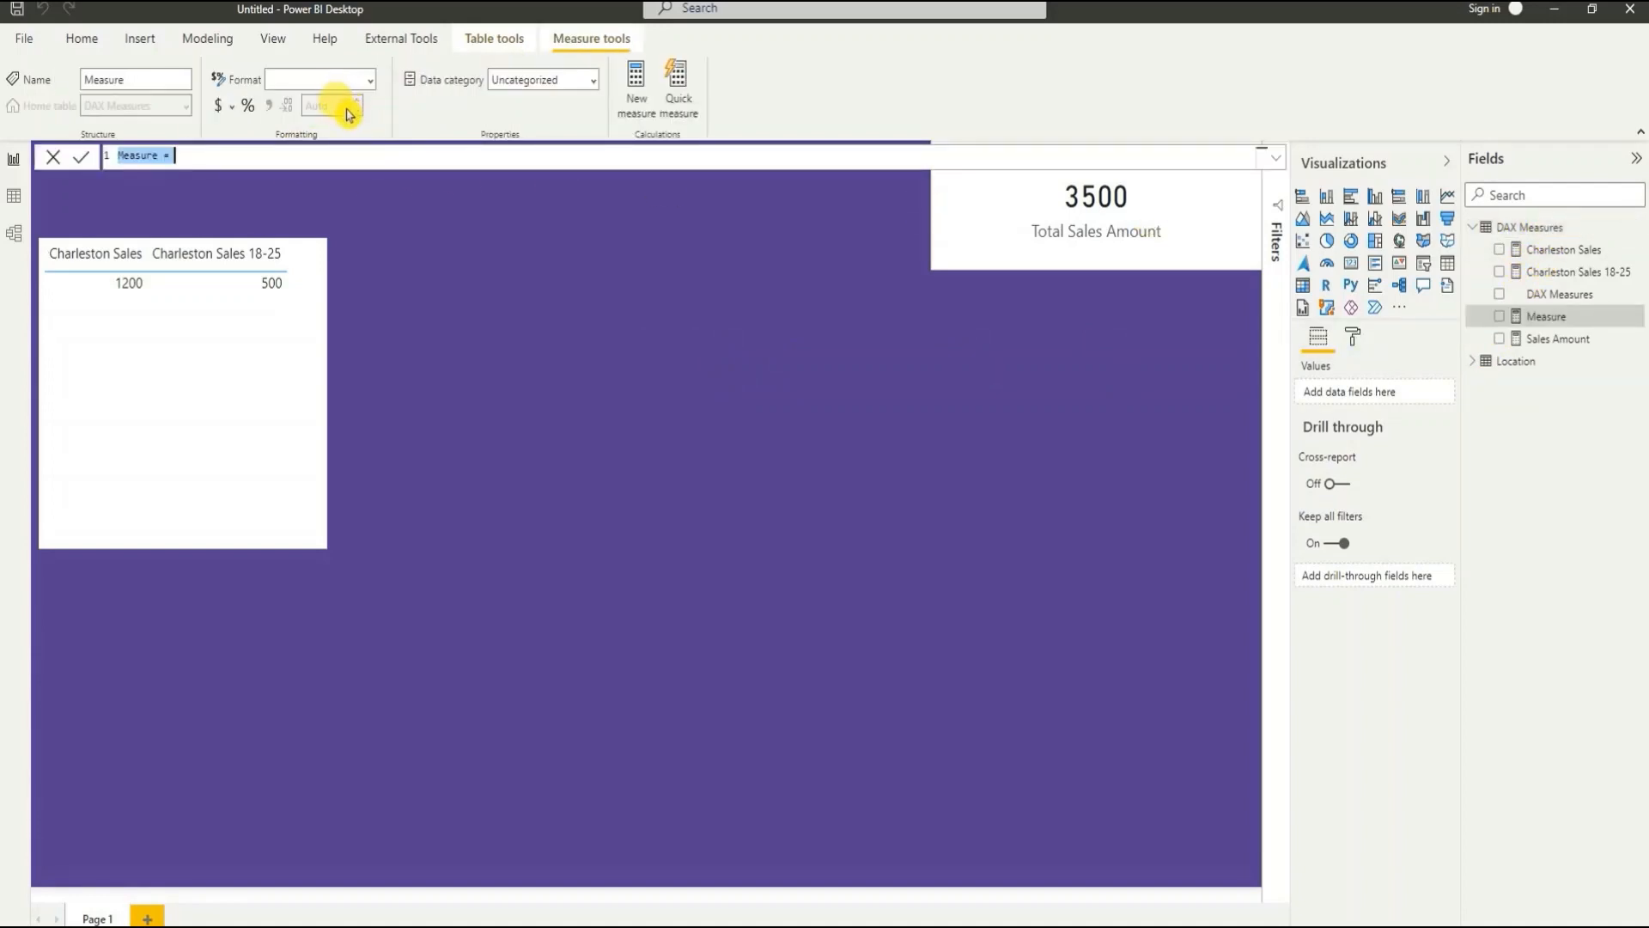
pyautogui.write("Selected City Sales = CALCULATE (     [Sales Amount],     'Location'[City] = SELECTEDVALUE(Location[City]) )")
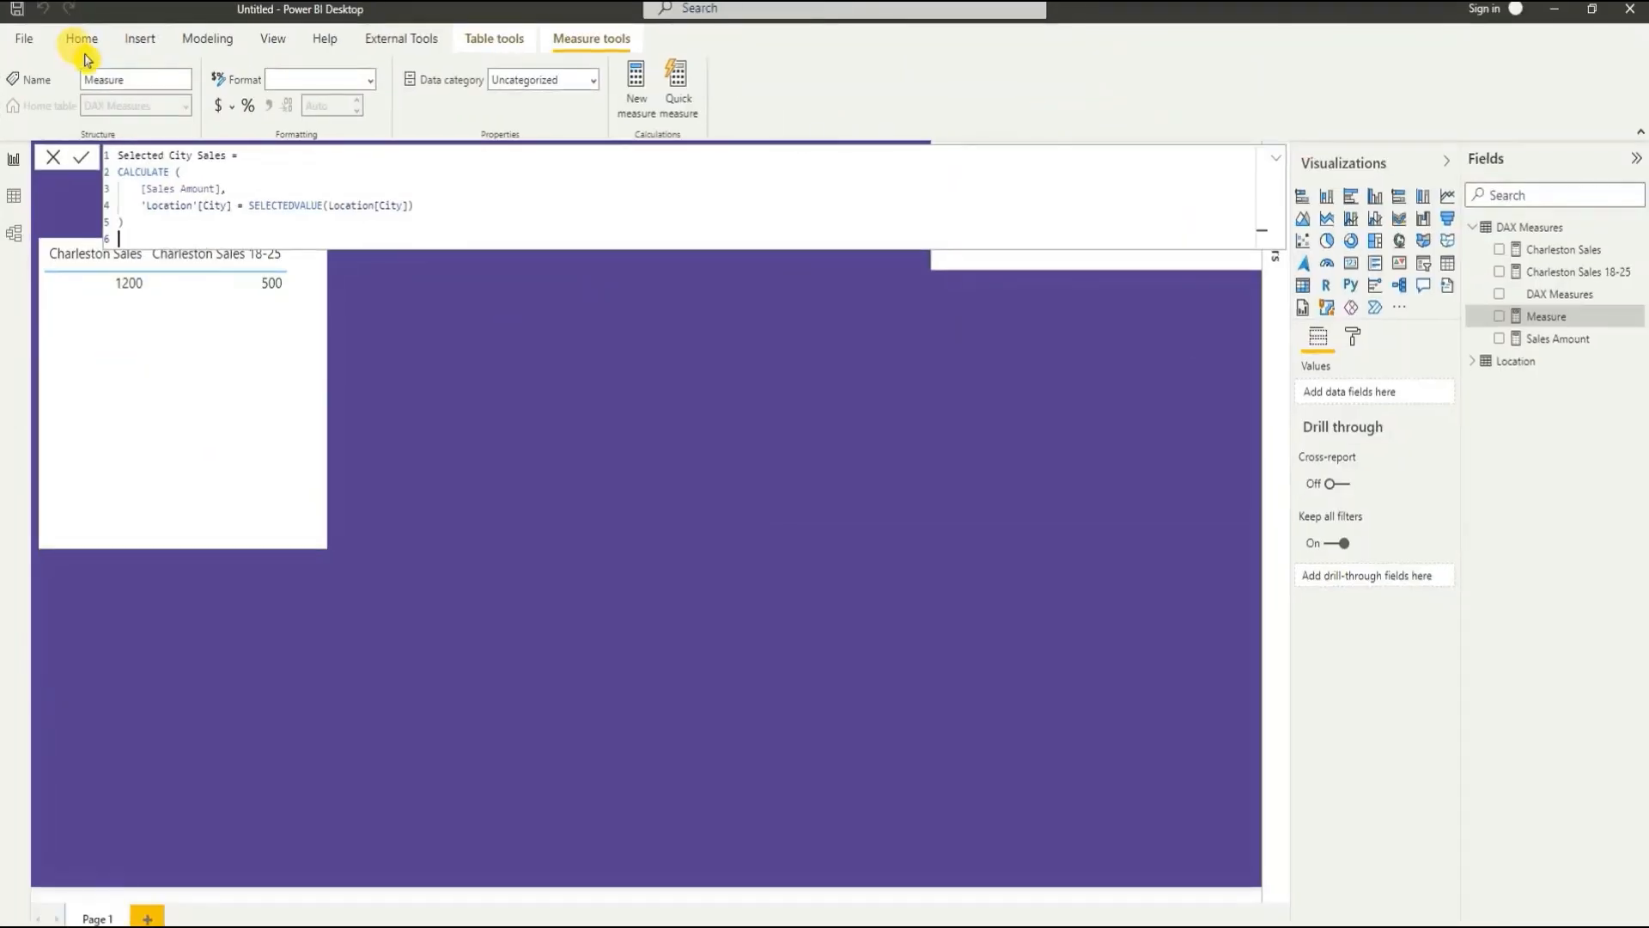
pyautogui.click(79, 158)
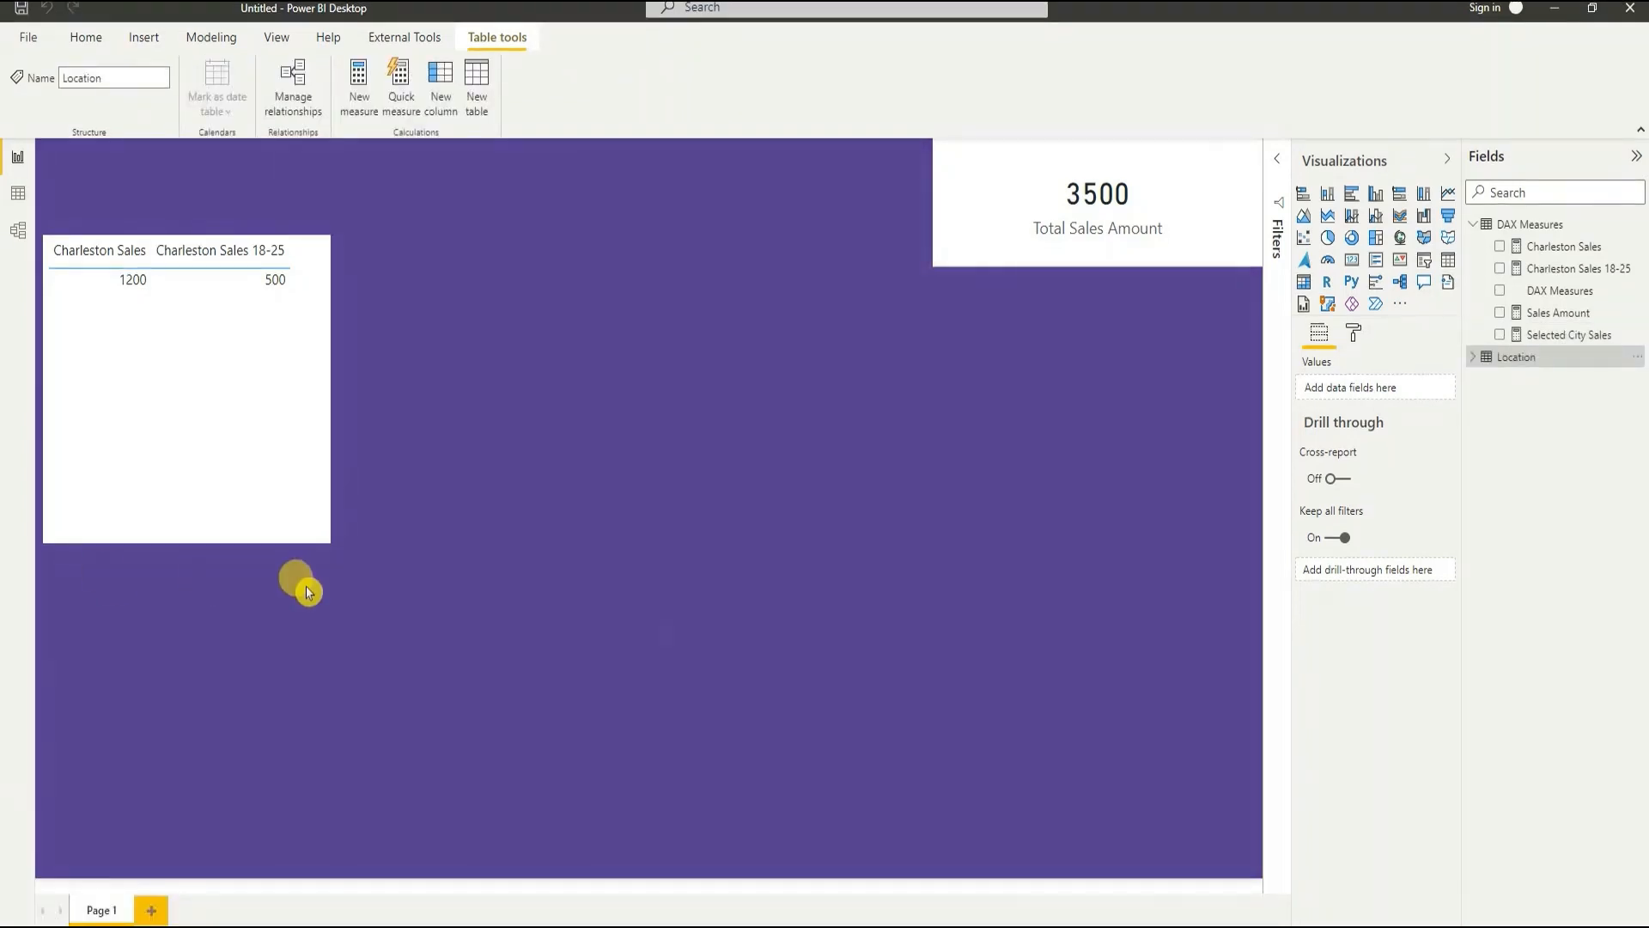
# Step: Add a slicer on the City field of the Location table and place it below the Charleston sales table visual
pyautogui.click(1424, 267)
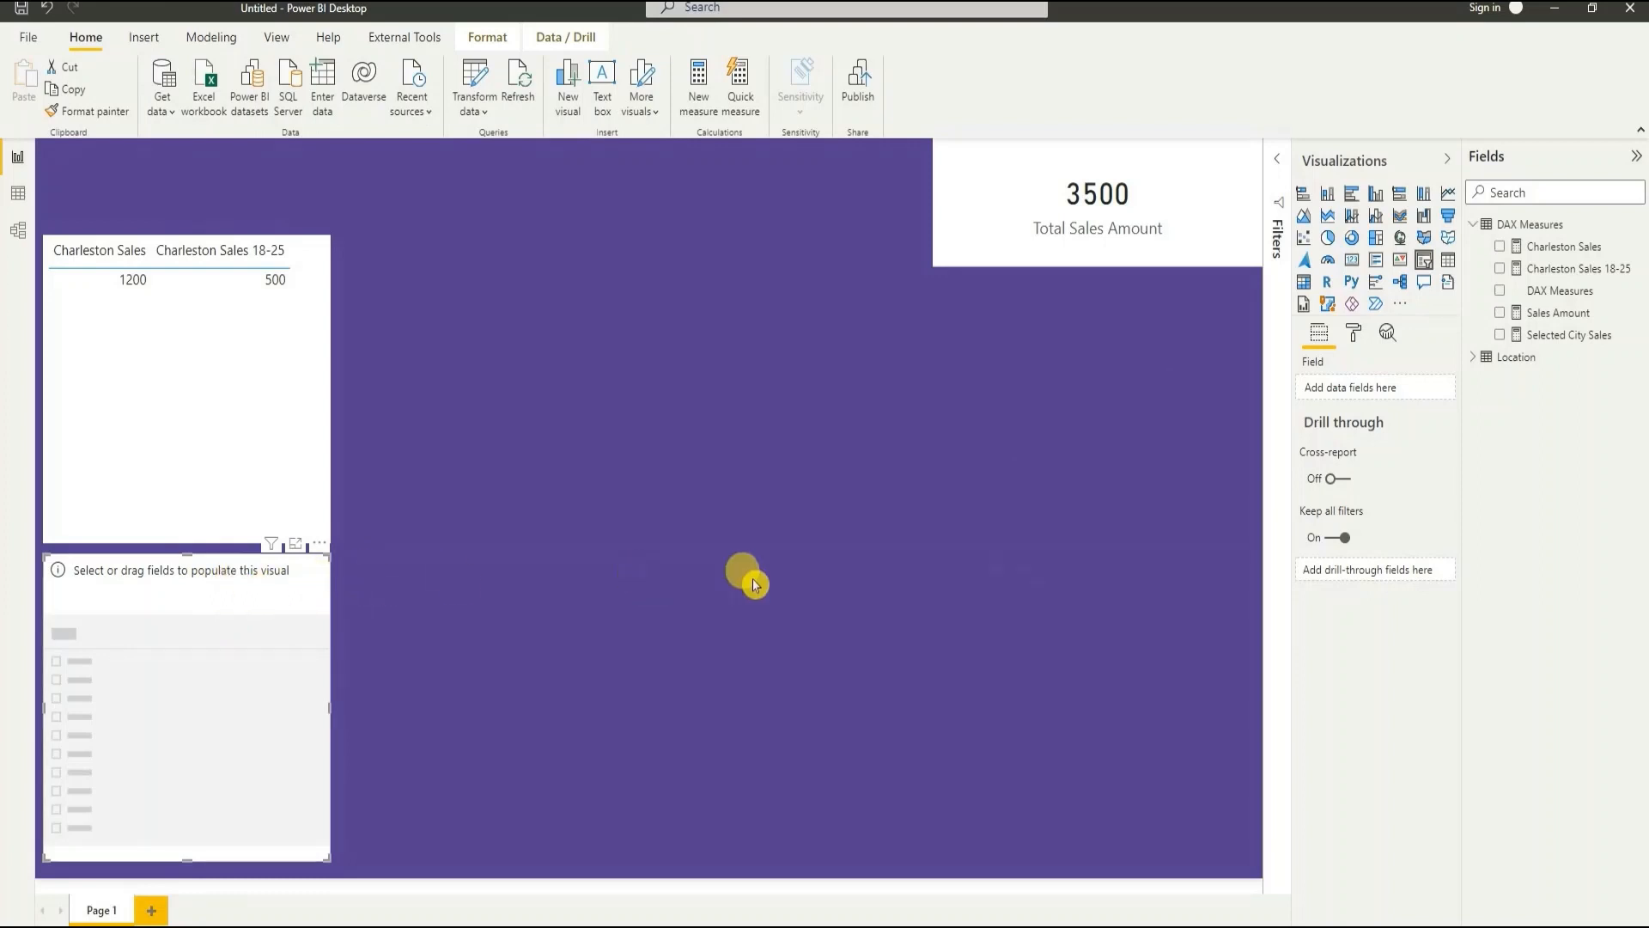
pyautogui.click(1477, 359)
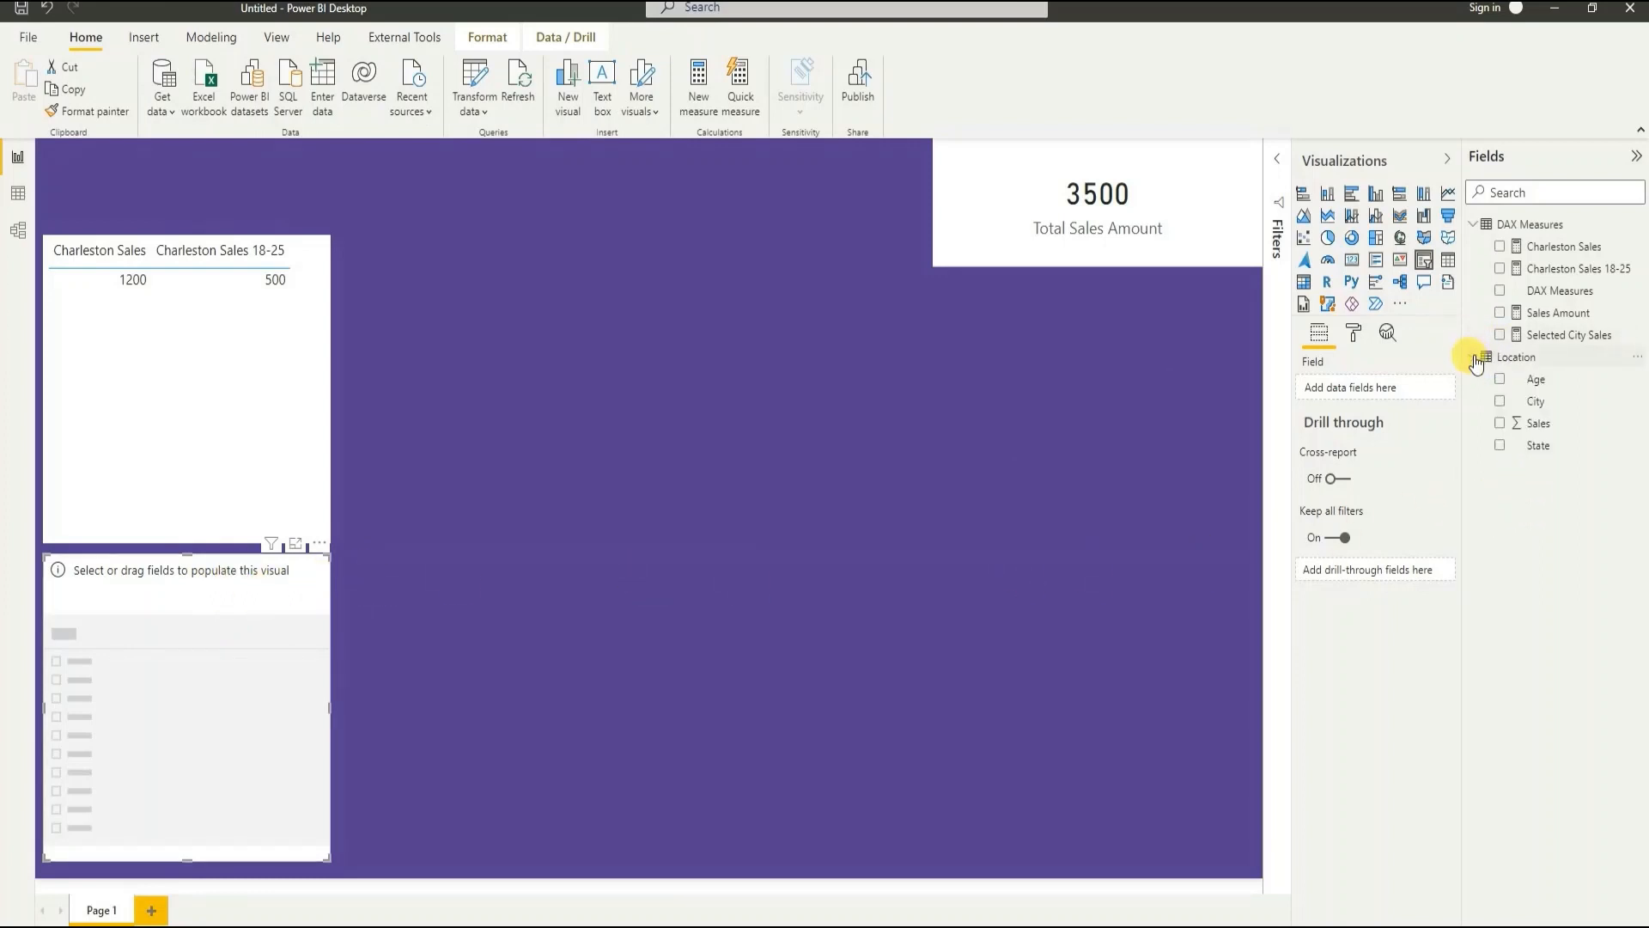
pyautogui.click(1500, 402)
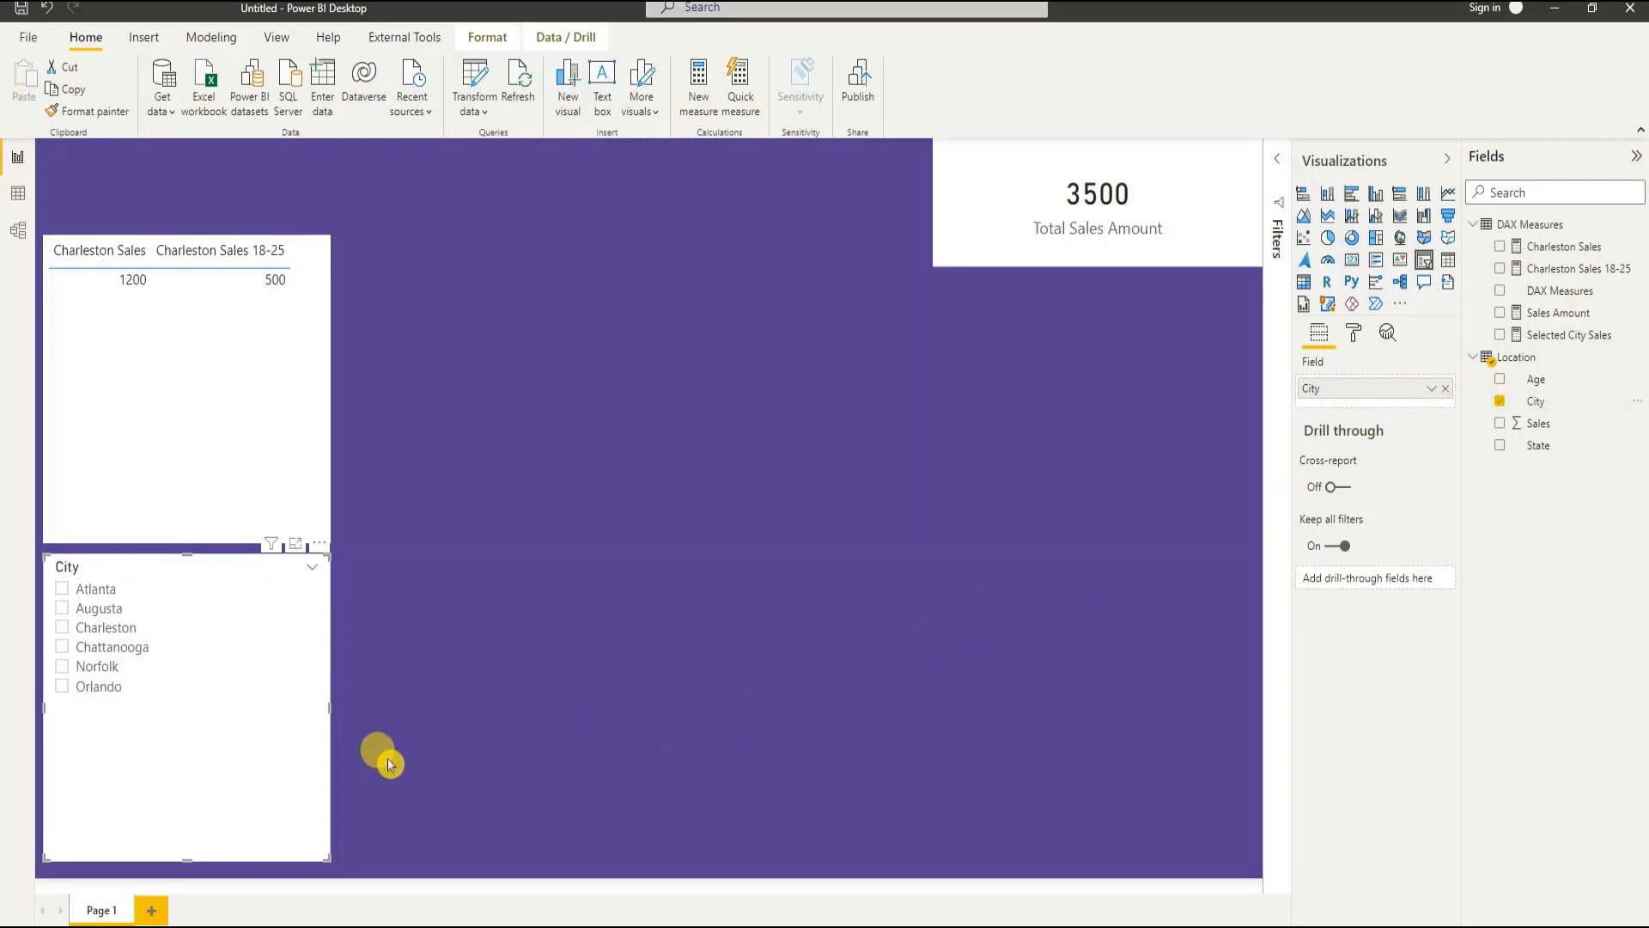
pyautogui.click(378, 787)
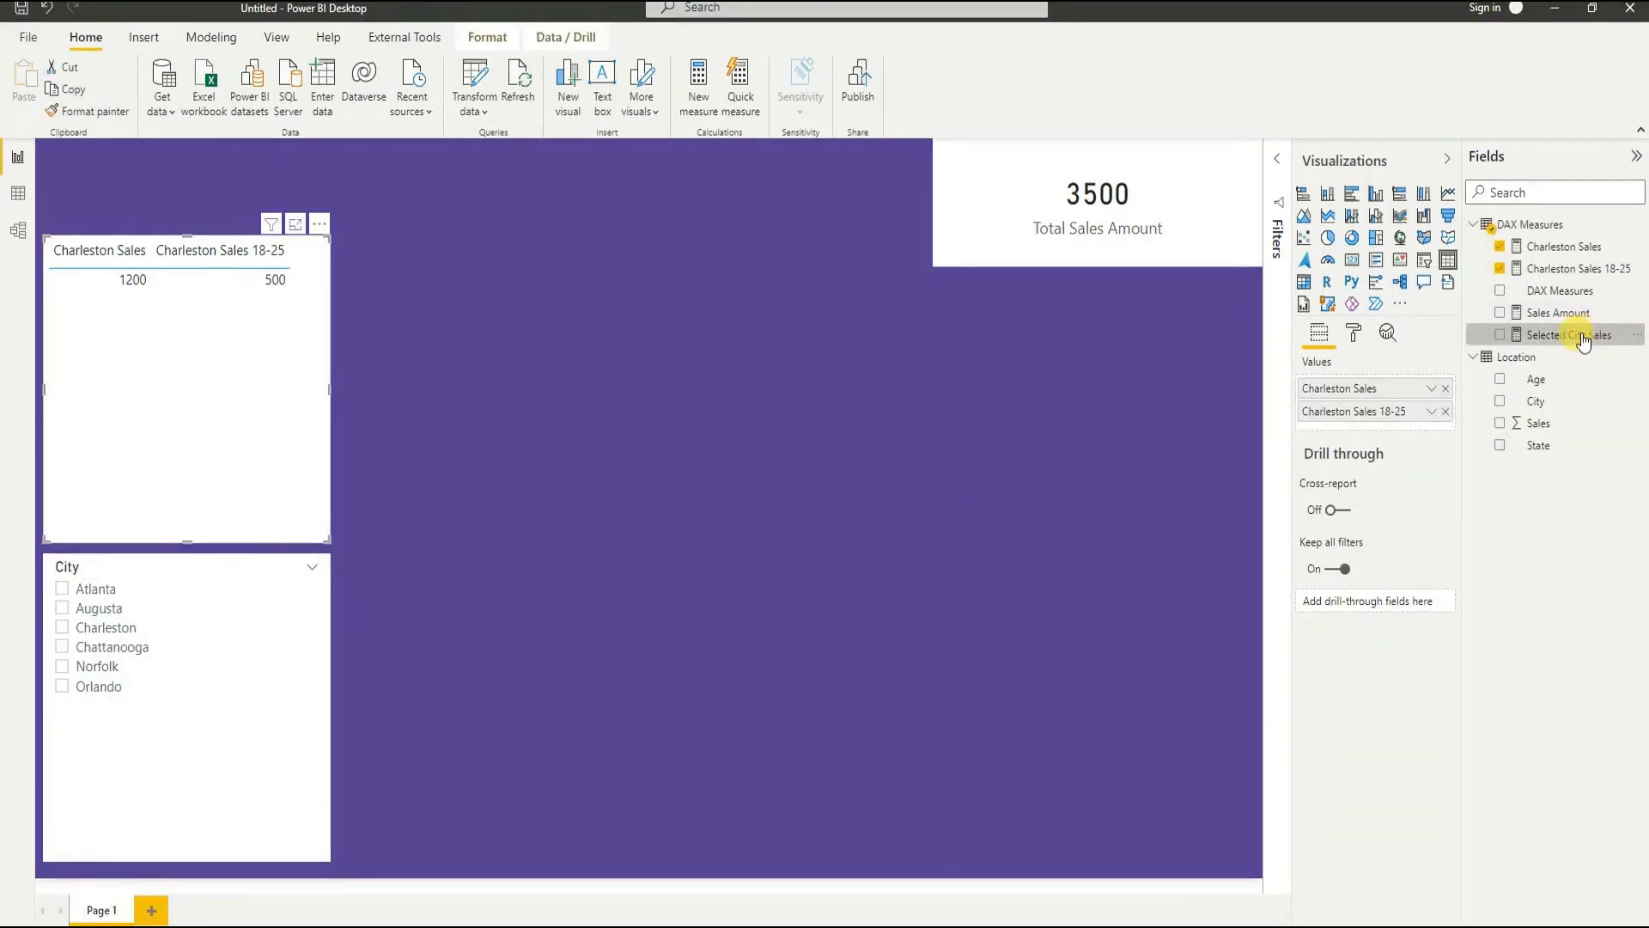
# Step: Add the Selected City Sales measure as the table visual's third column and widen the visual to fit all three columns
pyautogui.moveTo(1591, 335); pyautogui.dragTo(1430, 434)
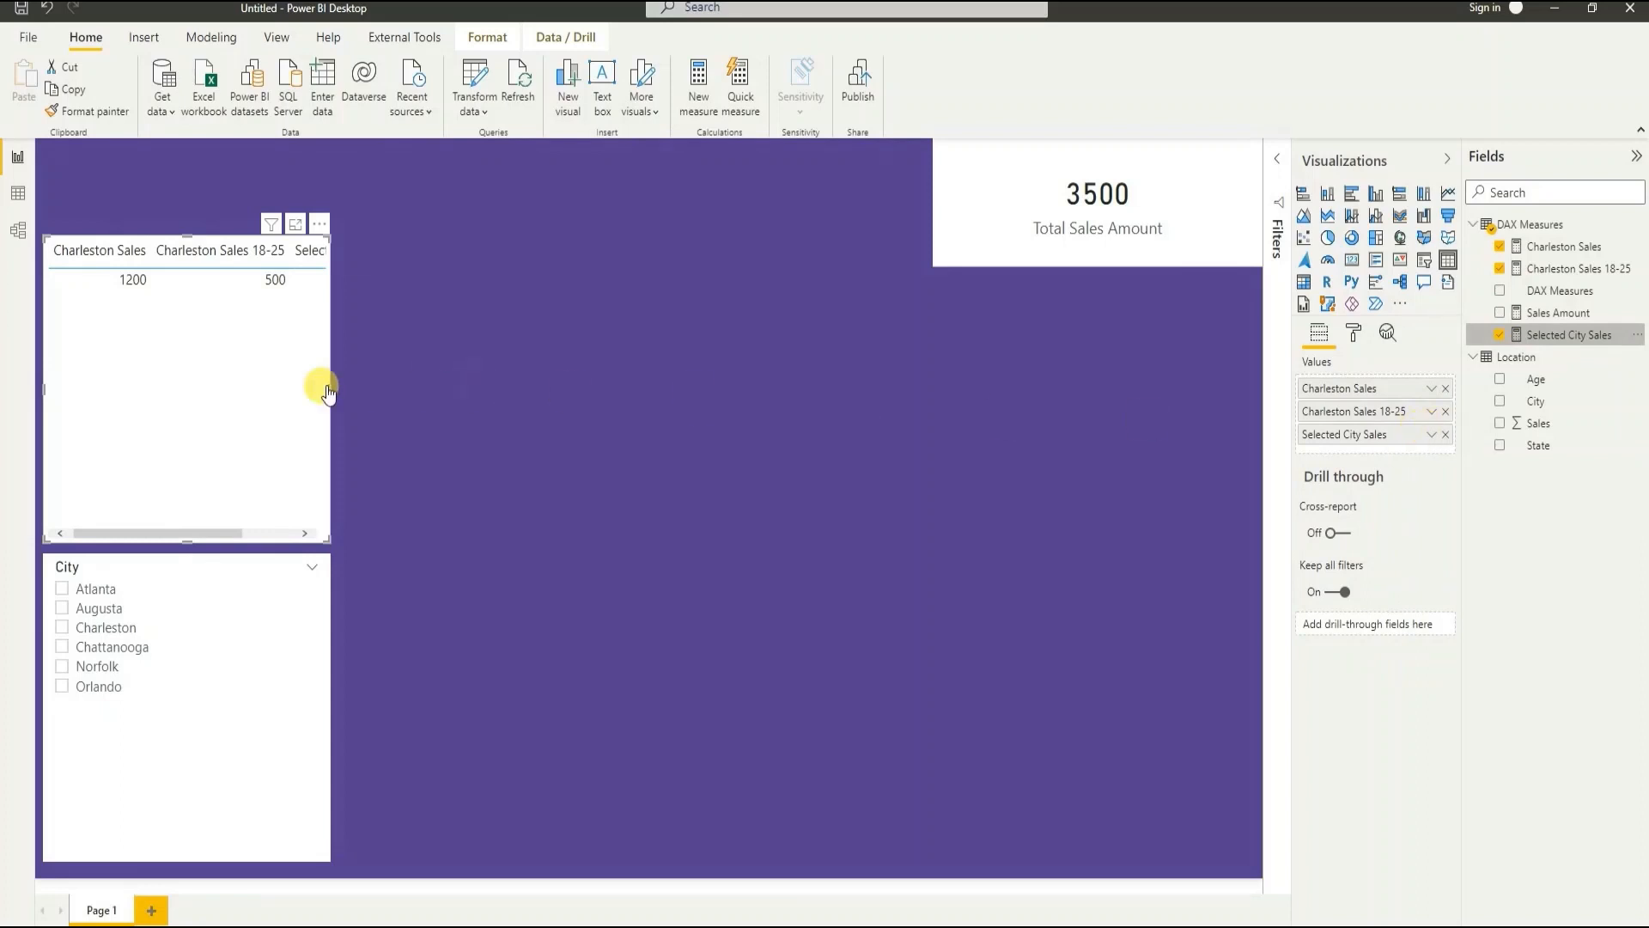
pyautogui.moveTo(330, 389); pyautogui.dragTo(460, 394)
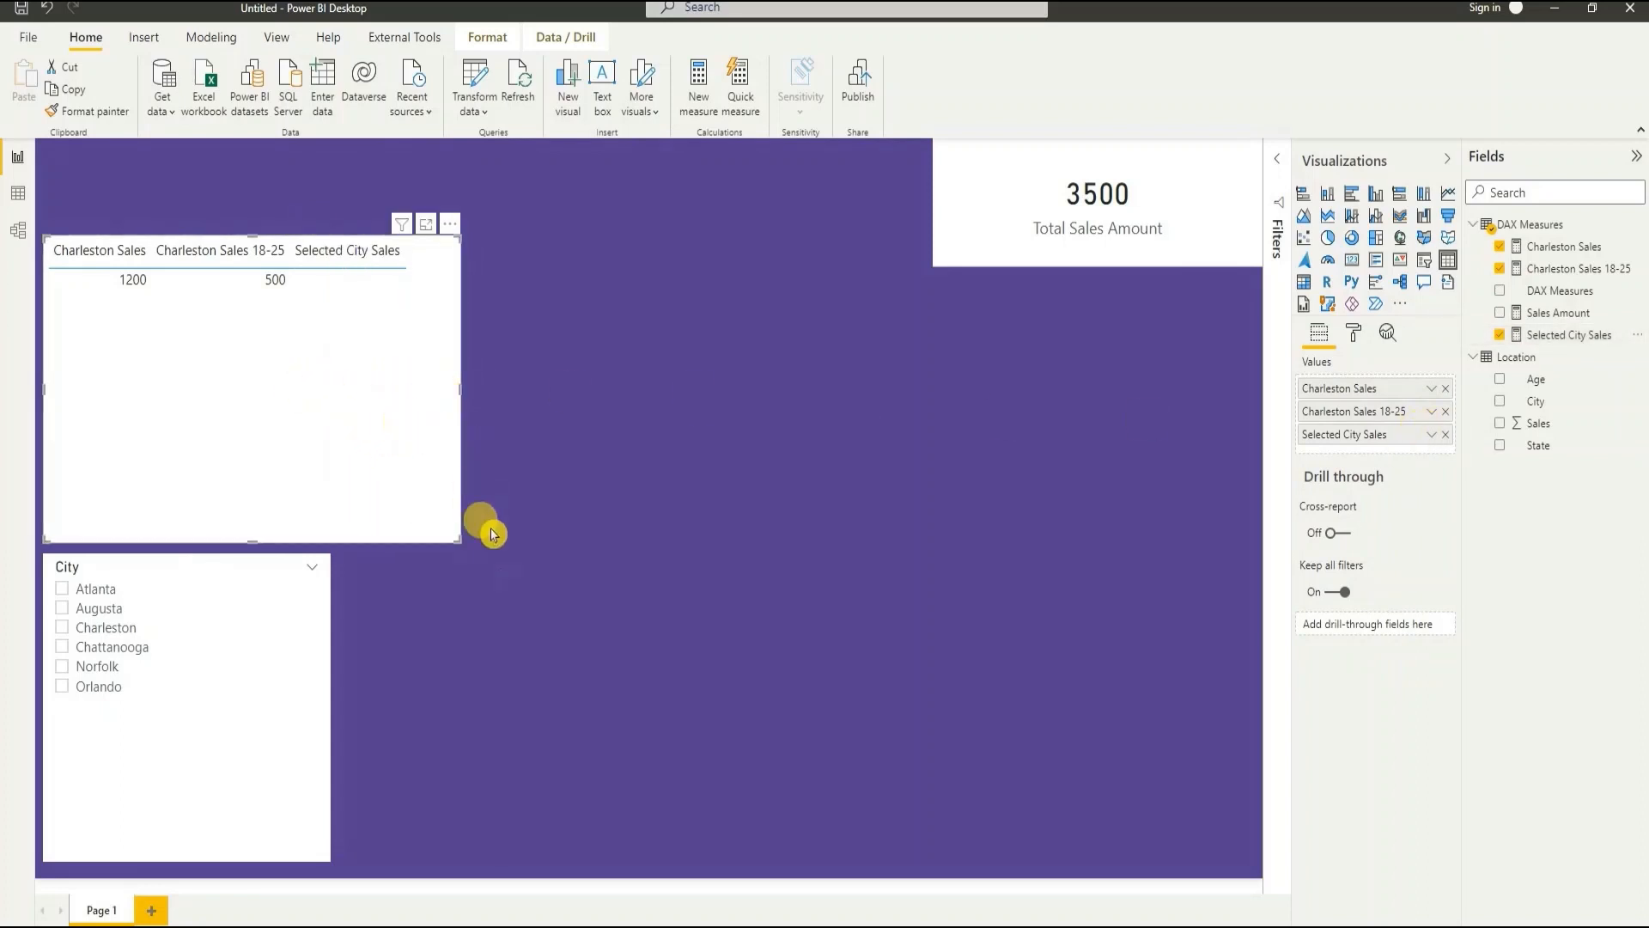
pyautogui.click(450, 644)
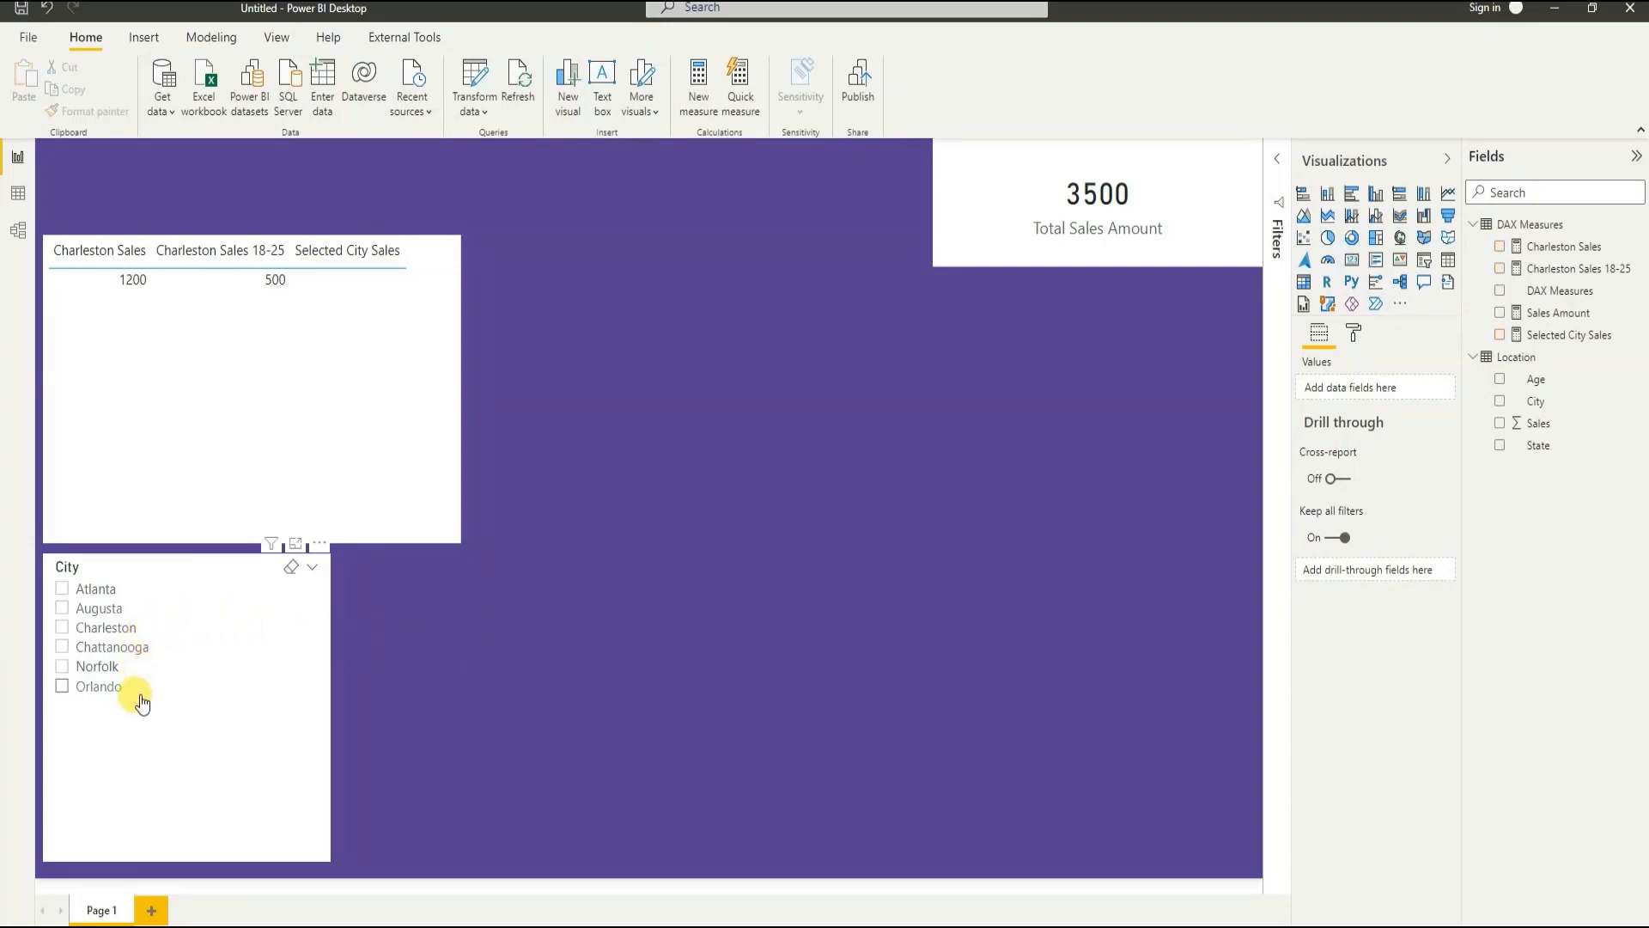
# Step: Test the Selected City Sales measure by filtering the City slicer to Orlando, Charleston and finally Chattanooga
pyautogui.click(62, 687)
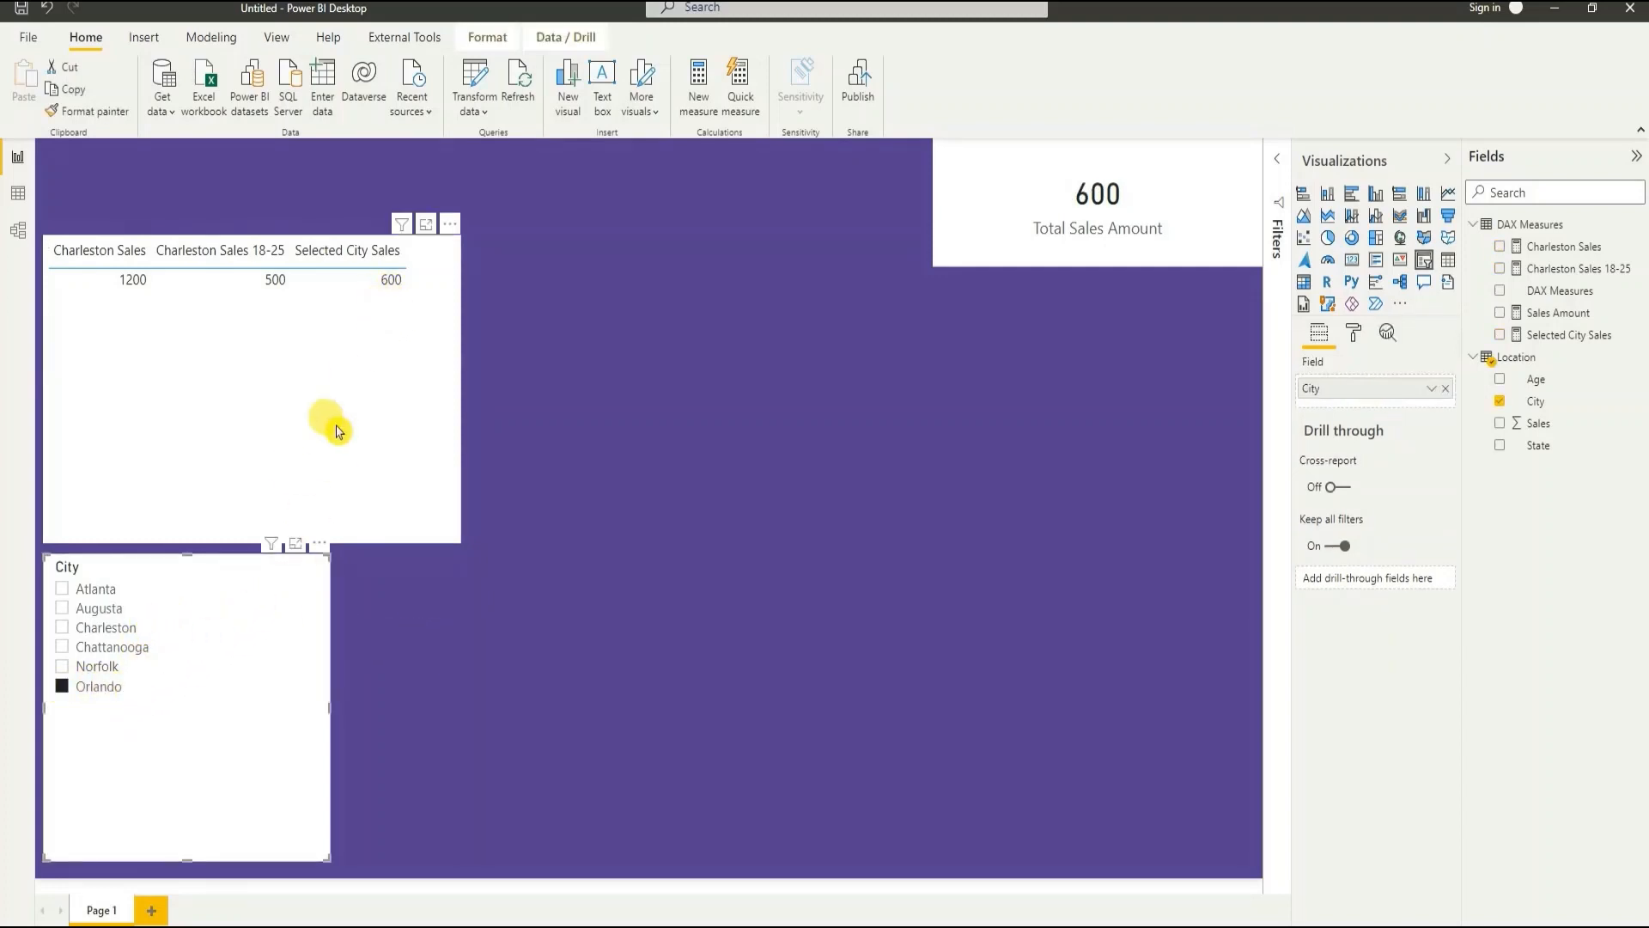
pyautogui.click(64, 631)
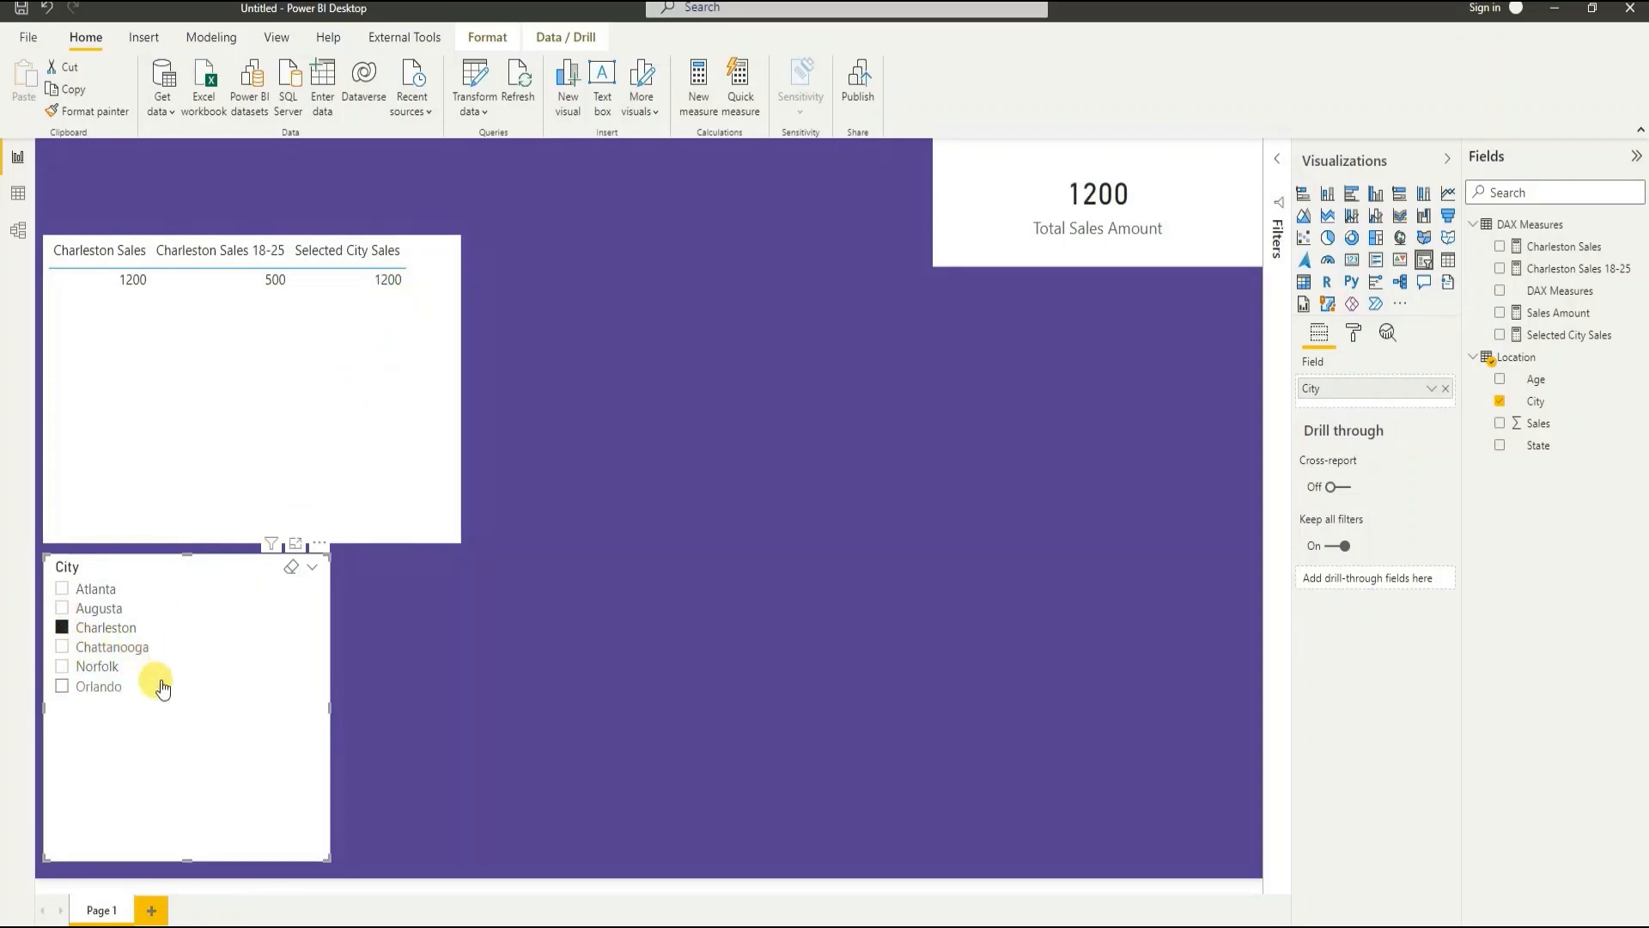
pyautogui.click(65, 651)
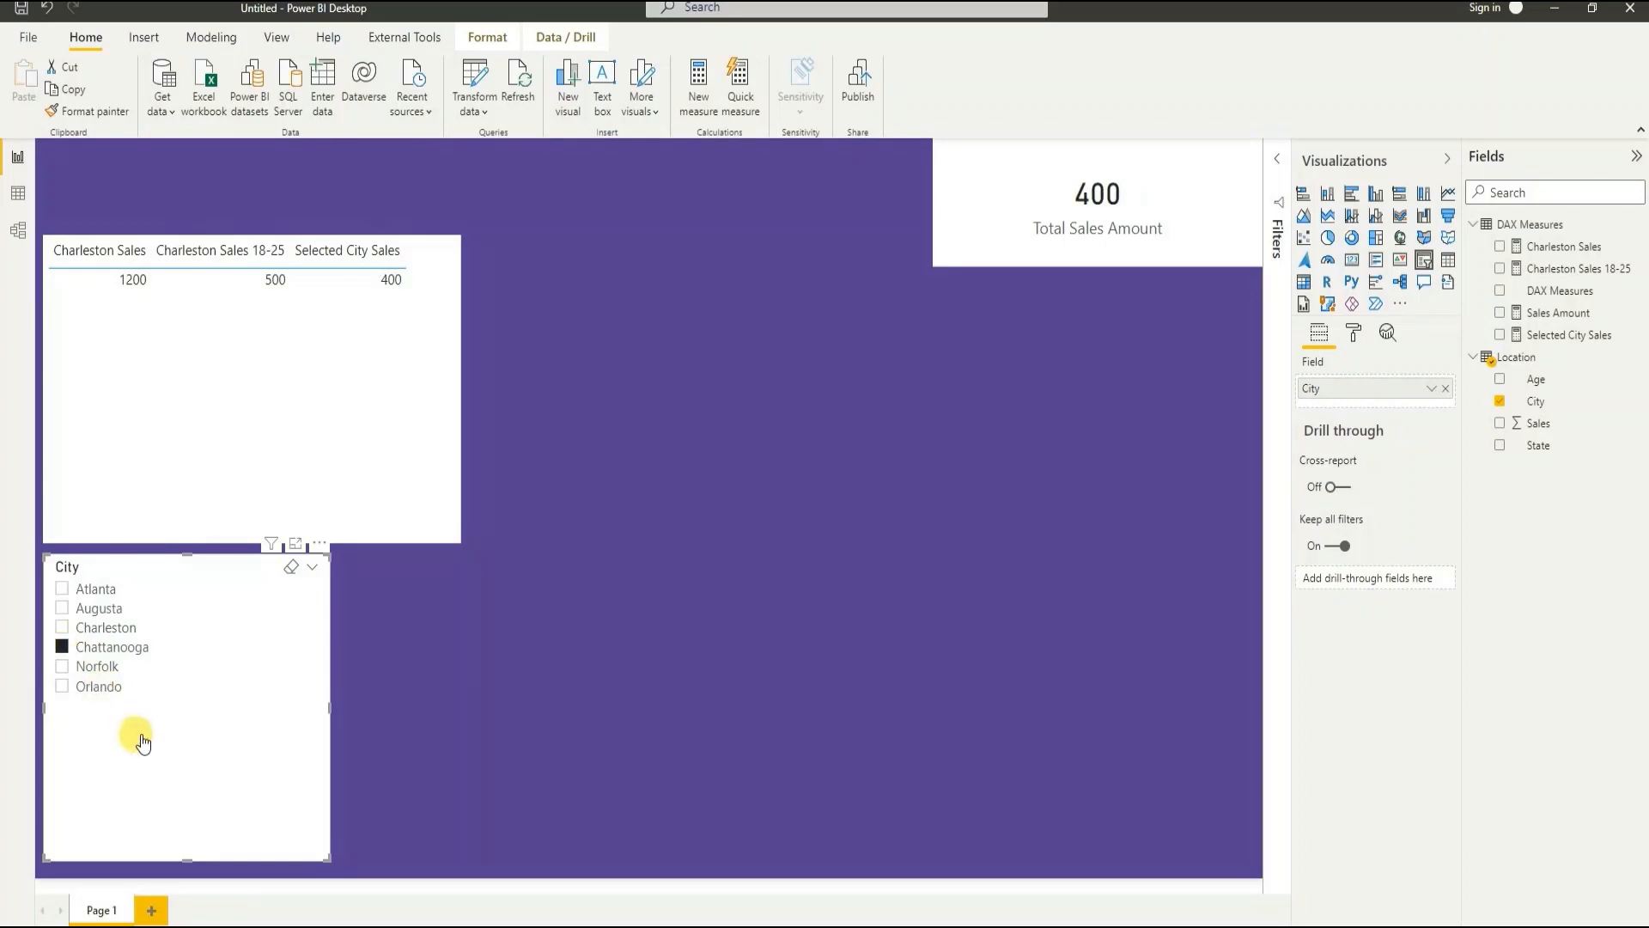